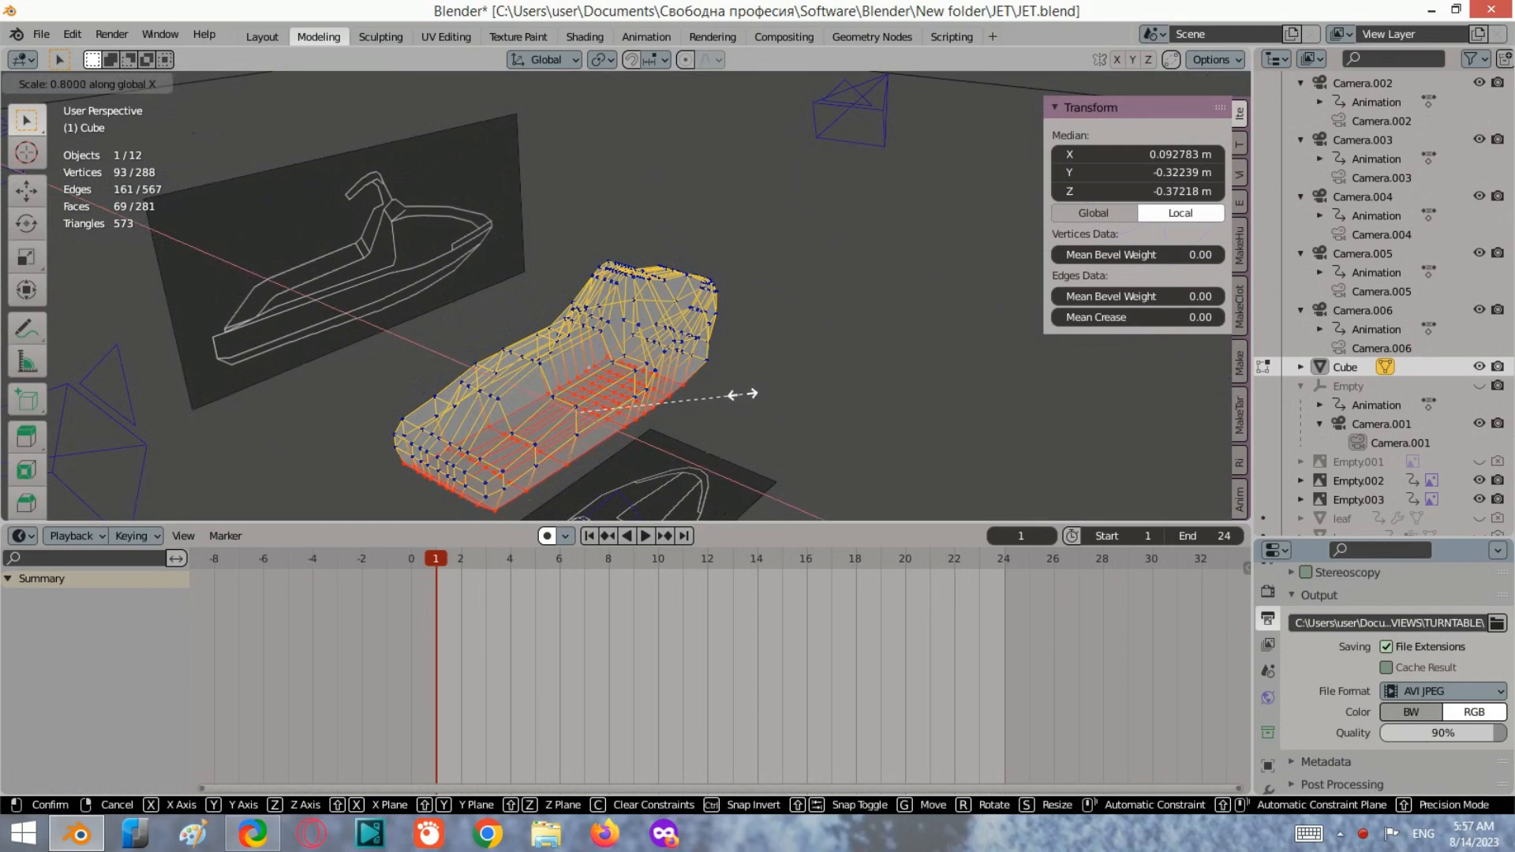
Narrow the selected hull bottom along the global X axis, scaling by about 0.778 and again by about 0.923.
left_click(739, 393)
middle_click_drag(663, 376, 447, 381)
key("s")
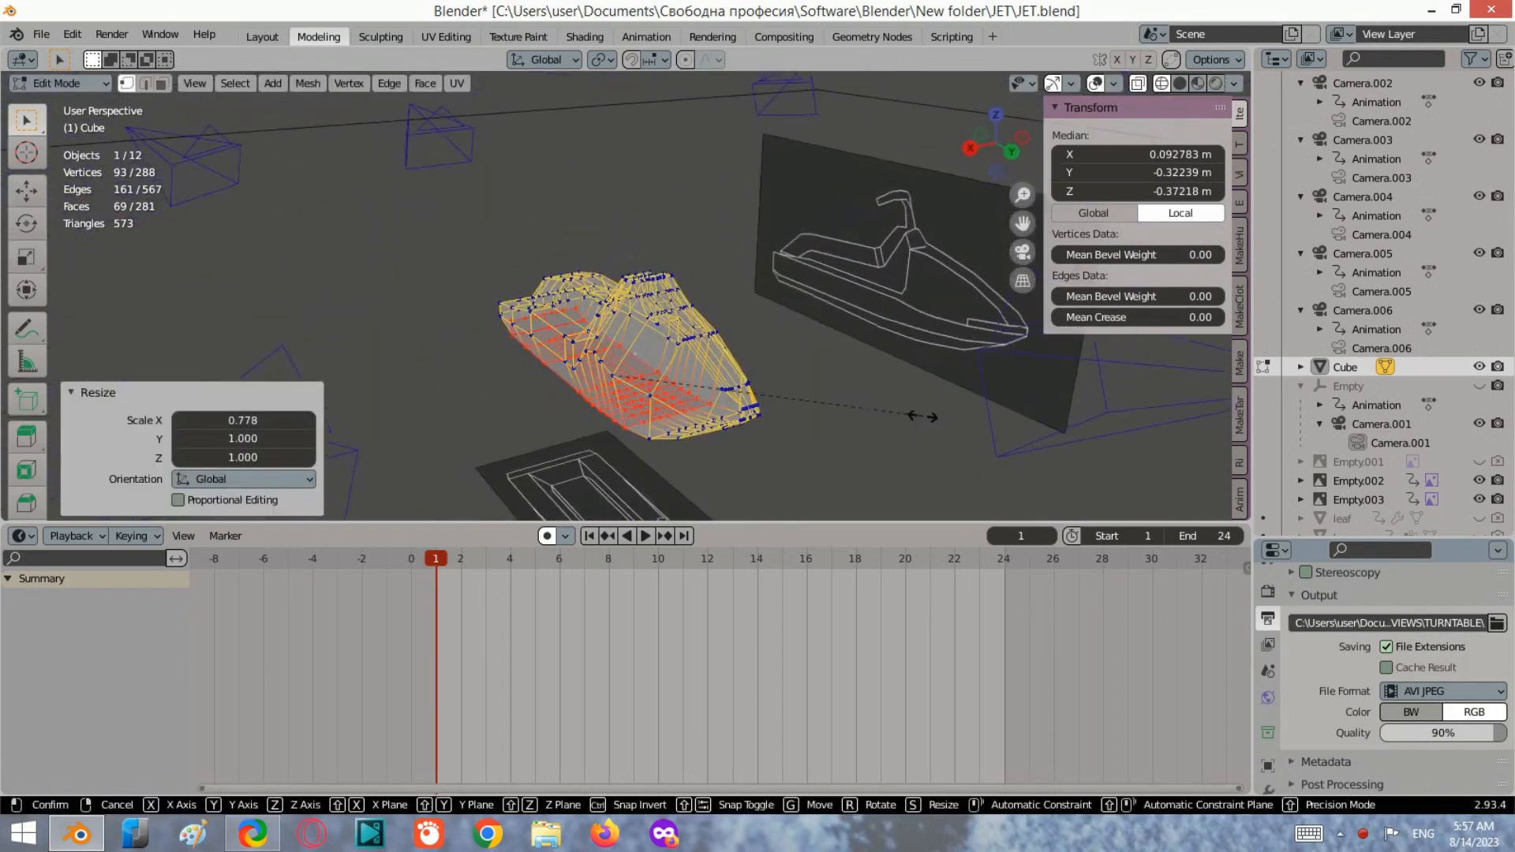
key("x")
left_click(898, 412)
middle_click_drag(770, 353, 970, 196)
Deselect the outer vertices along both long sides of the hull bottom, keeping only the inner strip selected.
left_click(1001, 106)
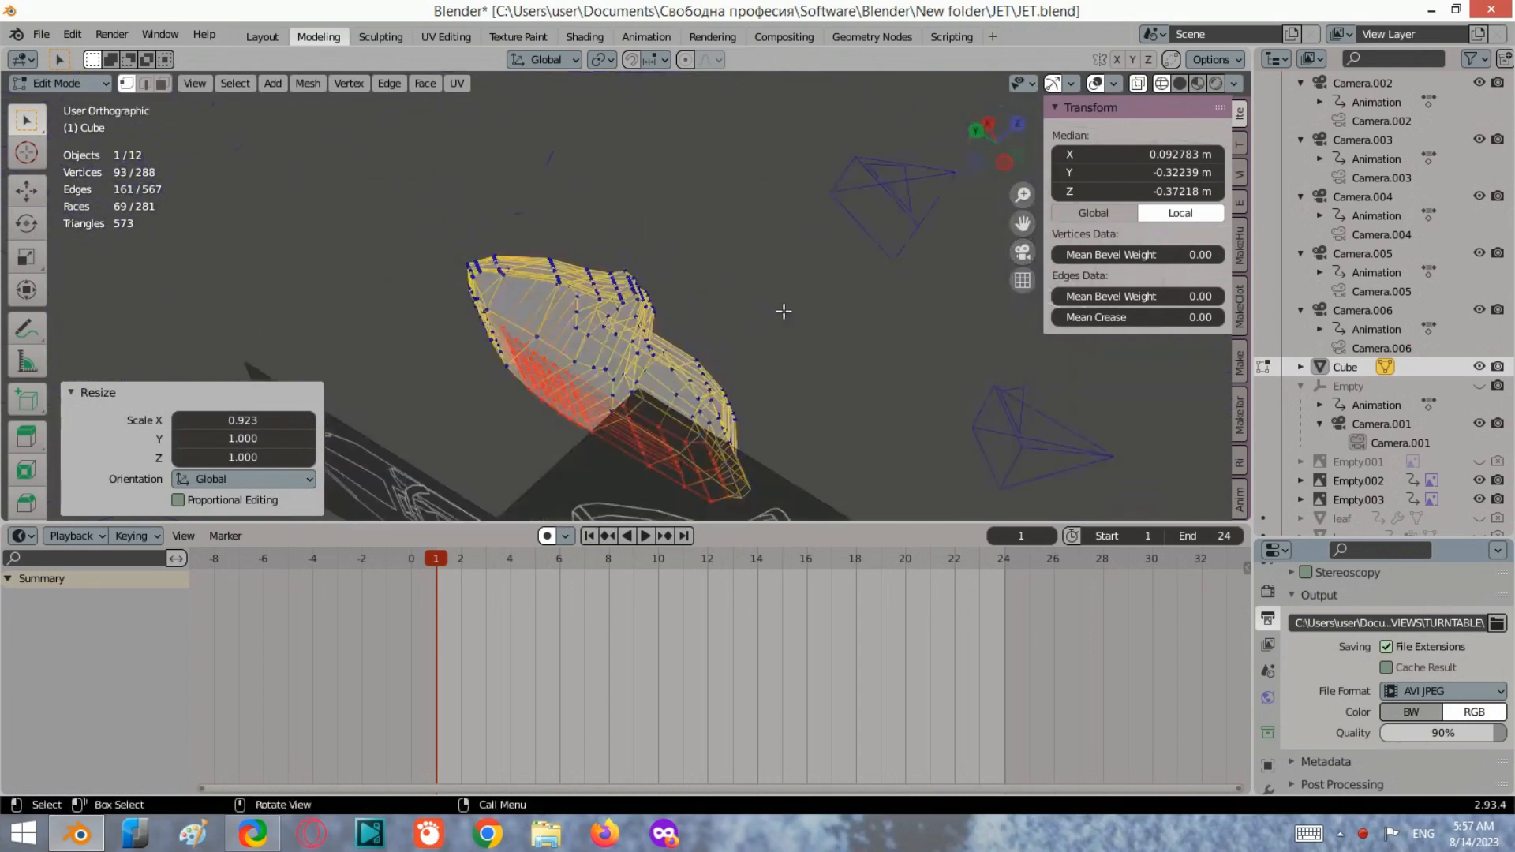
scroll(663, 305, "down", 3)
left_click_drag(691, 472, 633, 241, "ctrl")
left_click_drag(590, 483, 530, 190, "ctrl")
scroll(670, 399, "up", 4)
middle_click_drag(670, 398, 664, 327, "shift")
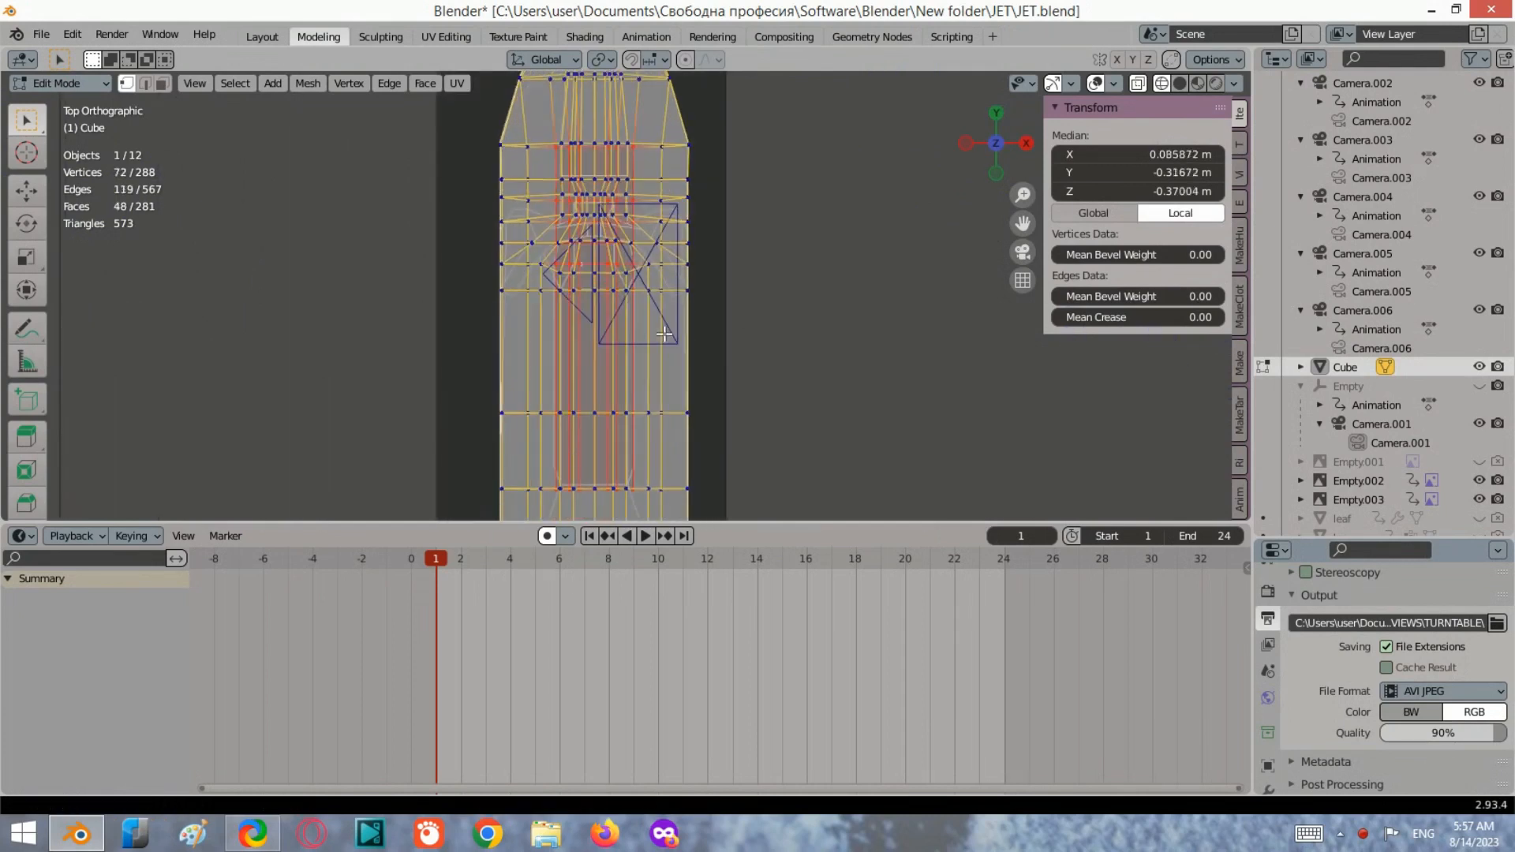
Lower the inner strip of the hull bottom along Z by about 0.015 m and again by about 0.014 m.
left_click(1024, 144)
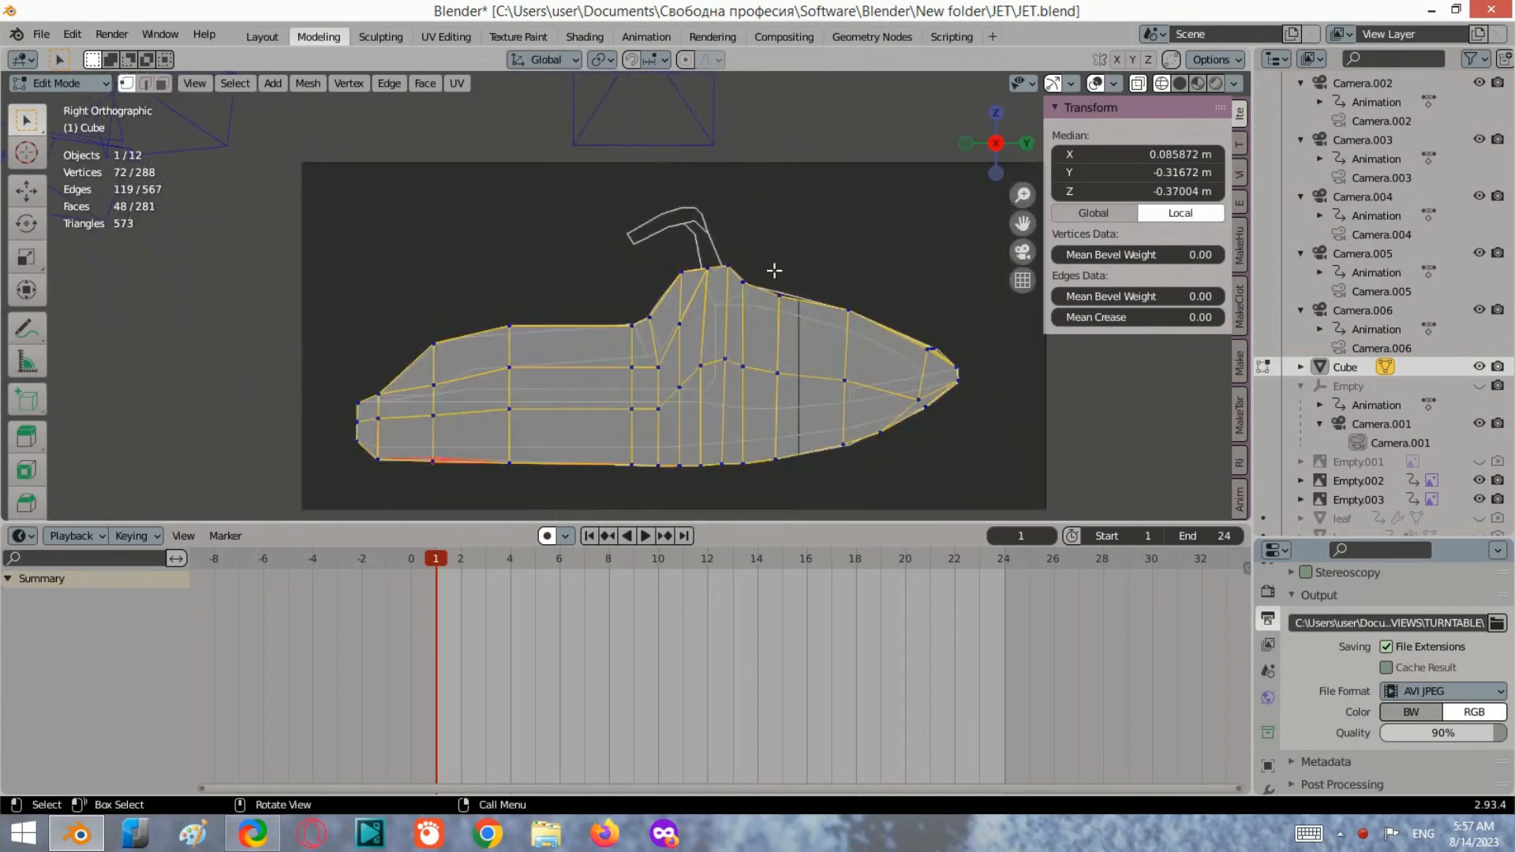
scroll(689, 302, "down", 3)
middle_click_drag(785, 246, 913, 152)
key("g")
key("z")
left_click(759, 303)
left_click(990, 147)
middle_click_drag(893, 257, 951, 276)
scroll(726, 345, "up", 3)
key("g")
key("z")
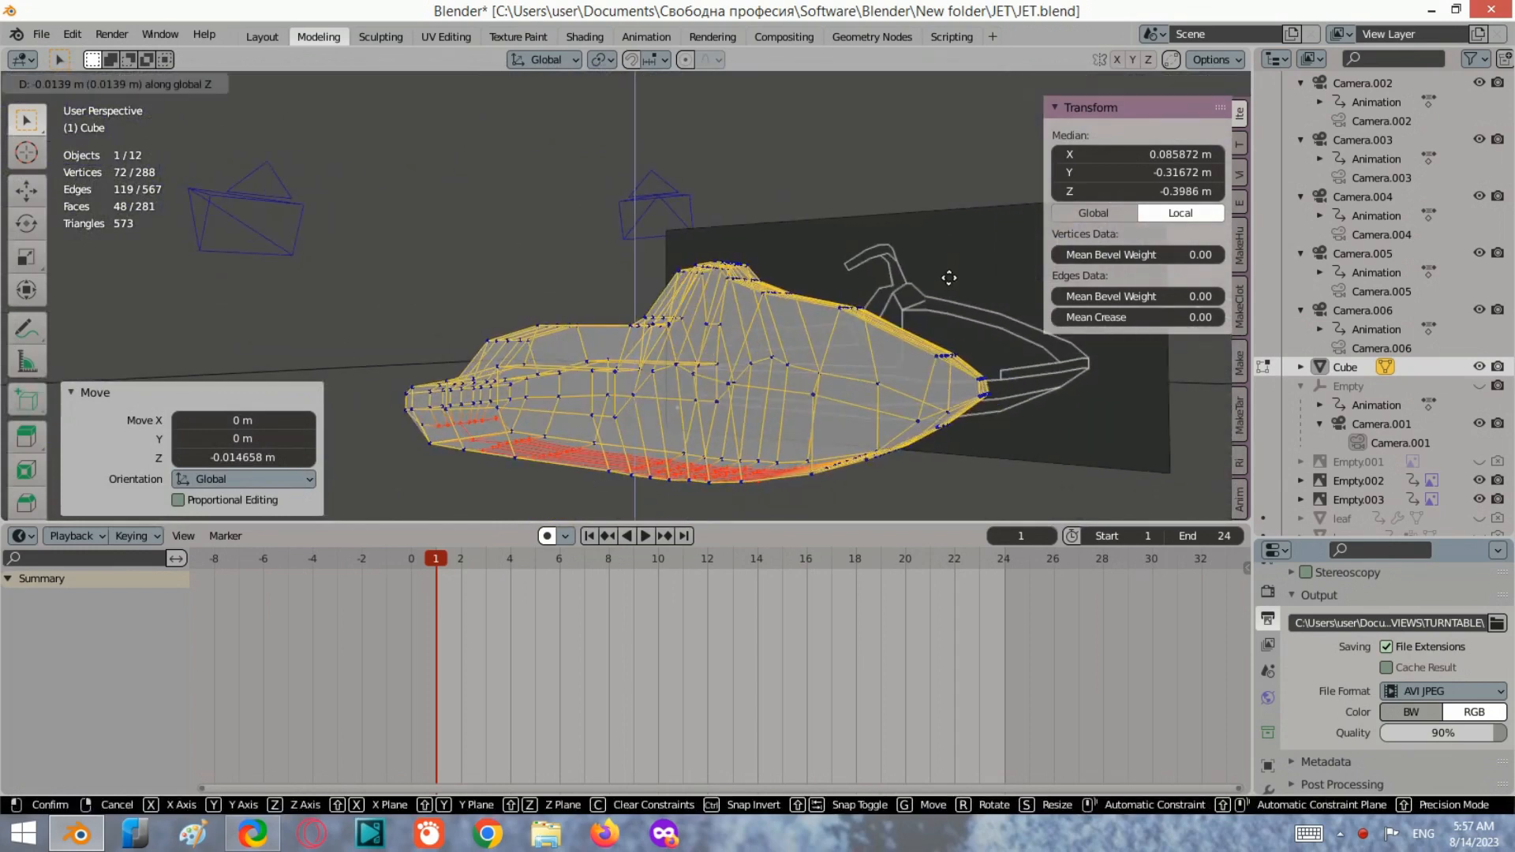
left_click(950, 279)
Examine the reshaped hull bottom from the side and top against the reference drawings, outside Edit Mode as well.
middle_click_drag(820, 294, 889, 339)
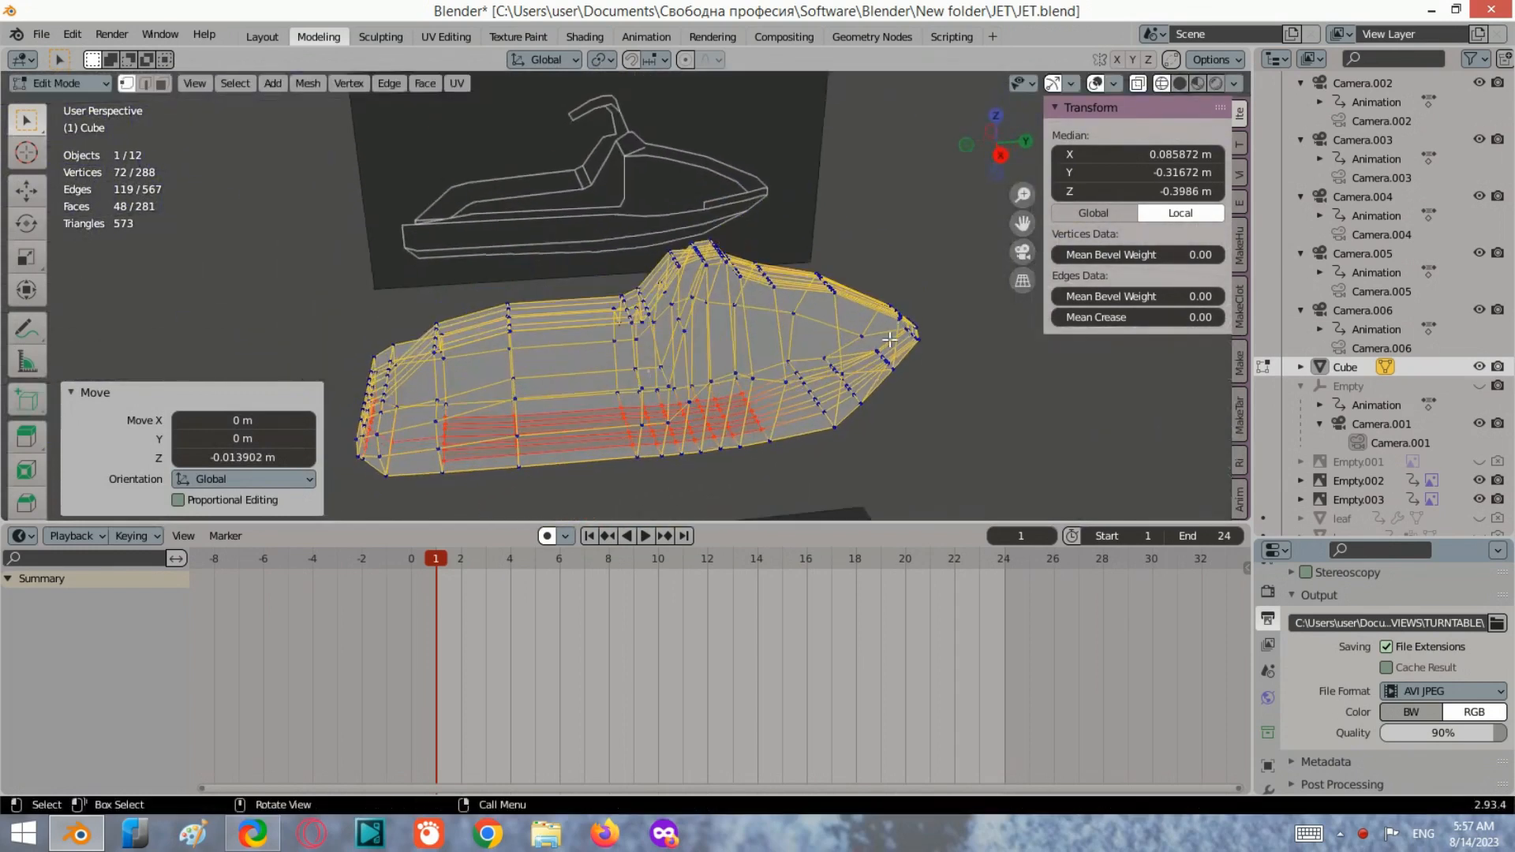
left_click(1001, 155)
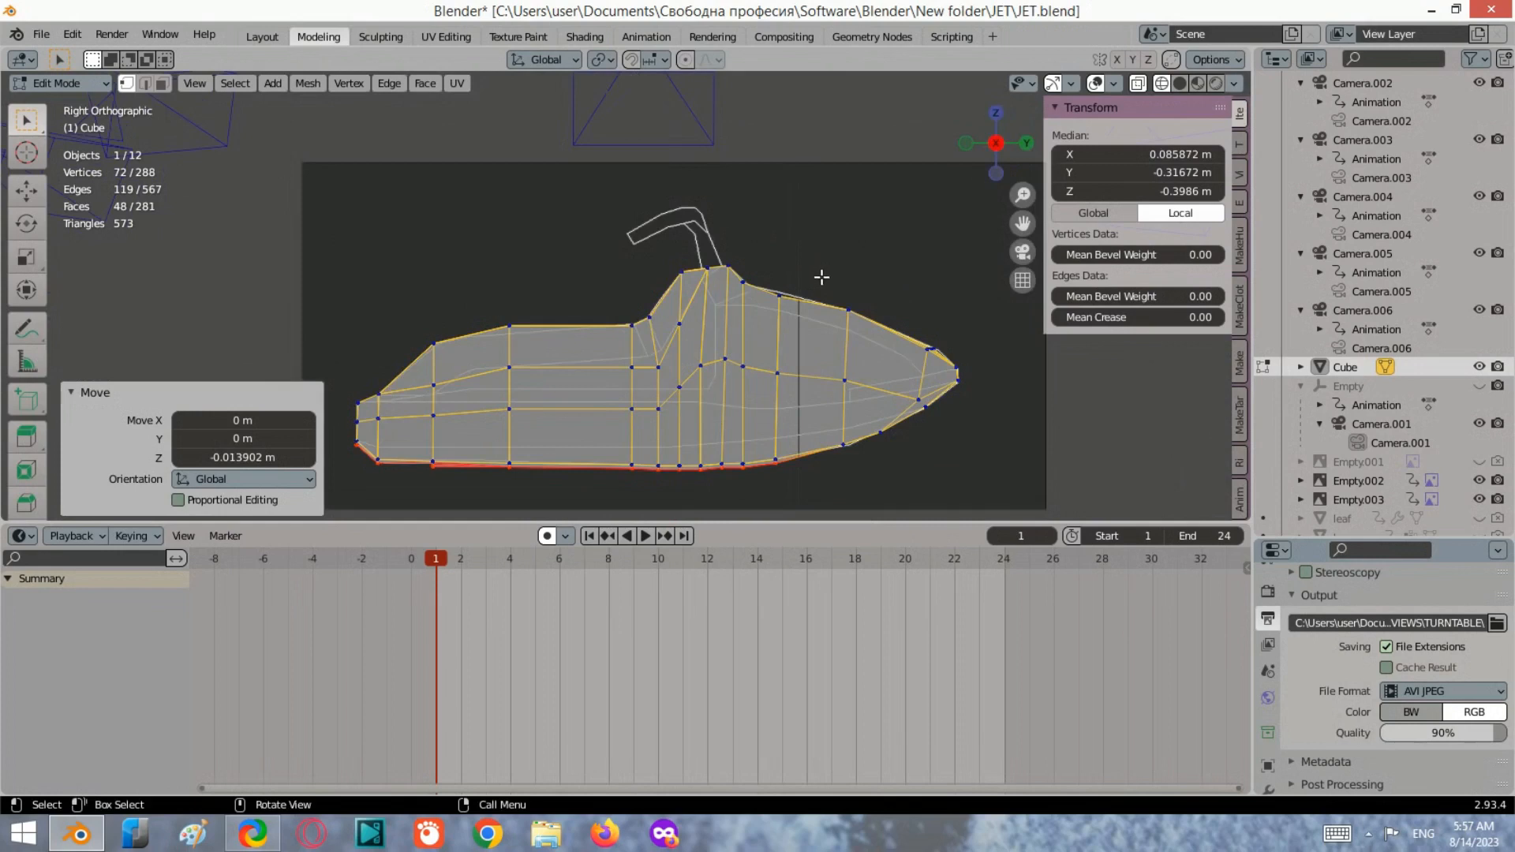
middle_click_drag(685, 269, 699, 373)
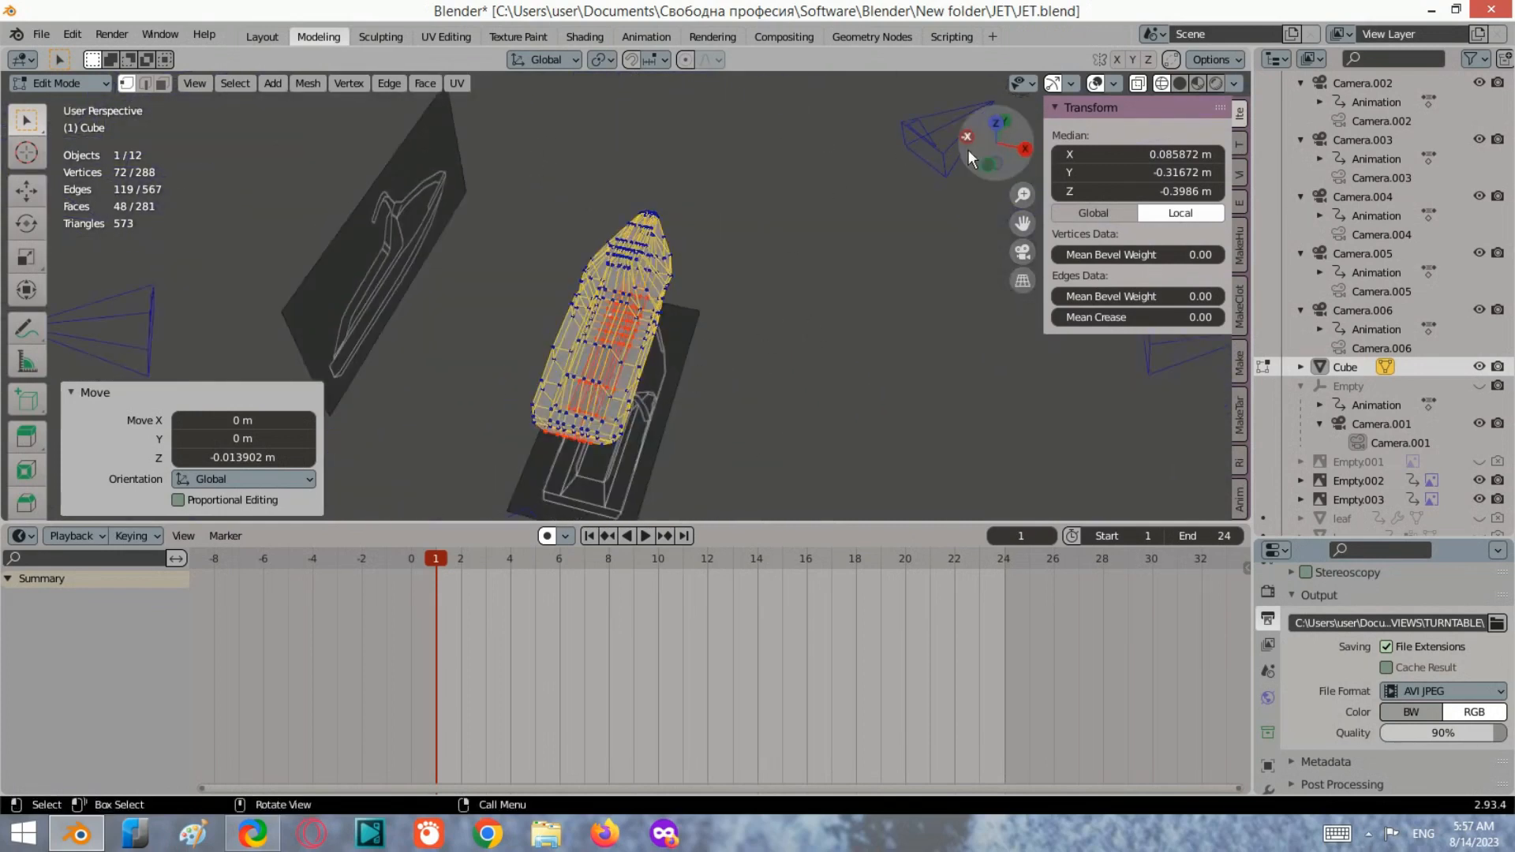
left_click(995, 123)
scroll(645, 299, "up", 4)
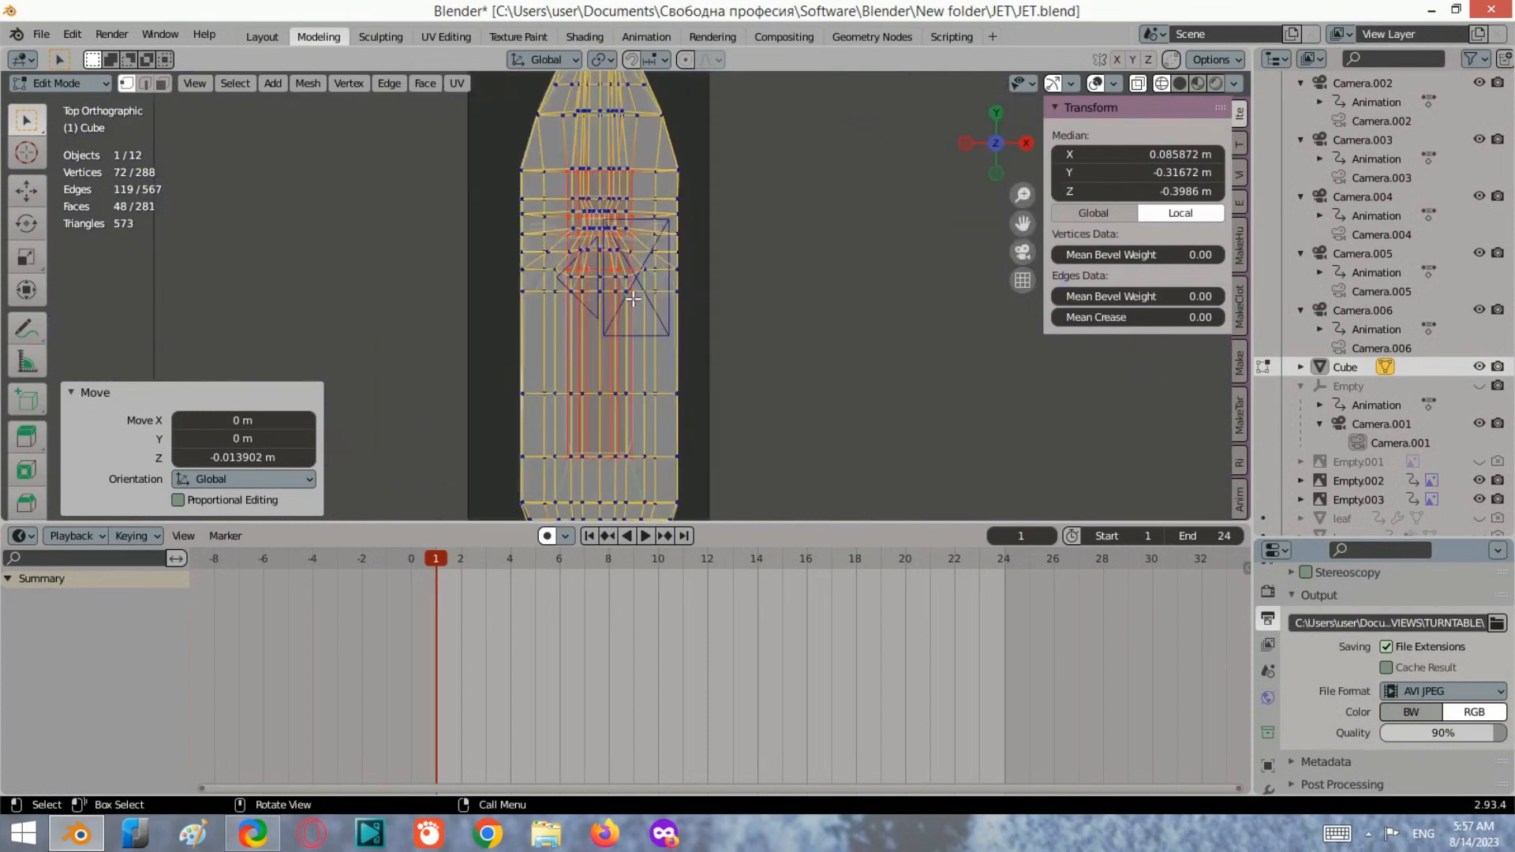
key("Tab")
middle_click_drag(813, 319, 887, 210)
middle_click_drag(782, 282, 924, 154)
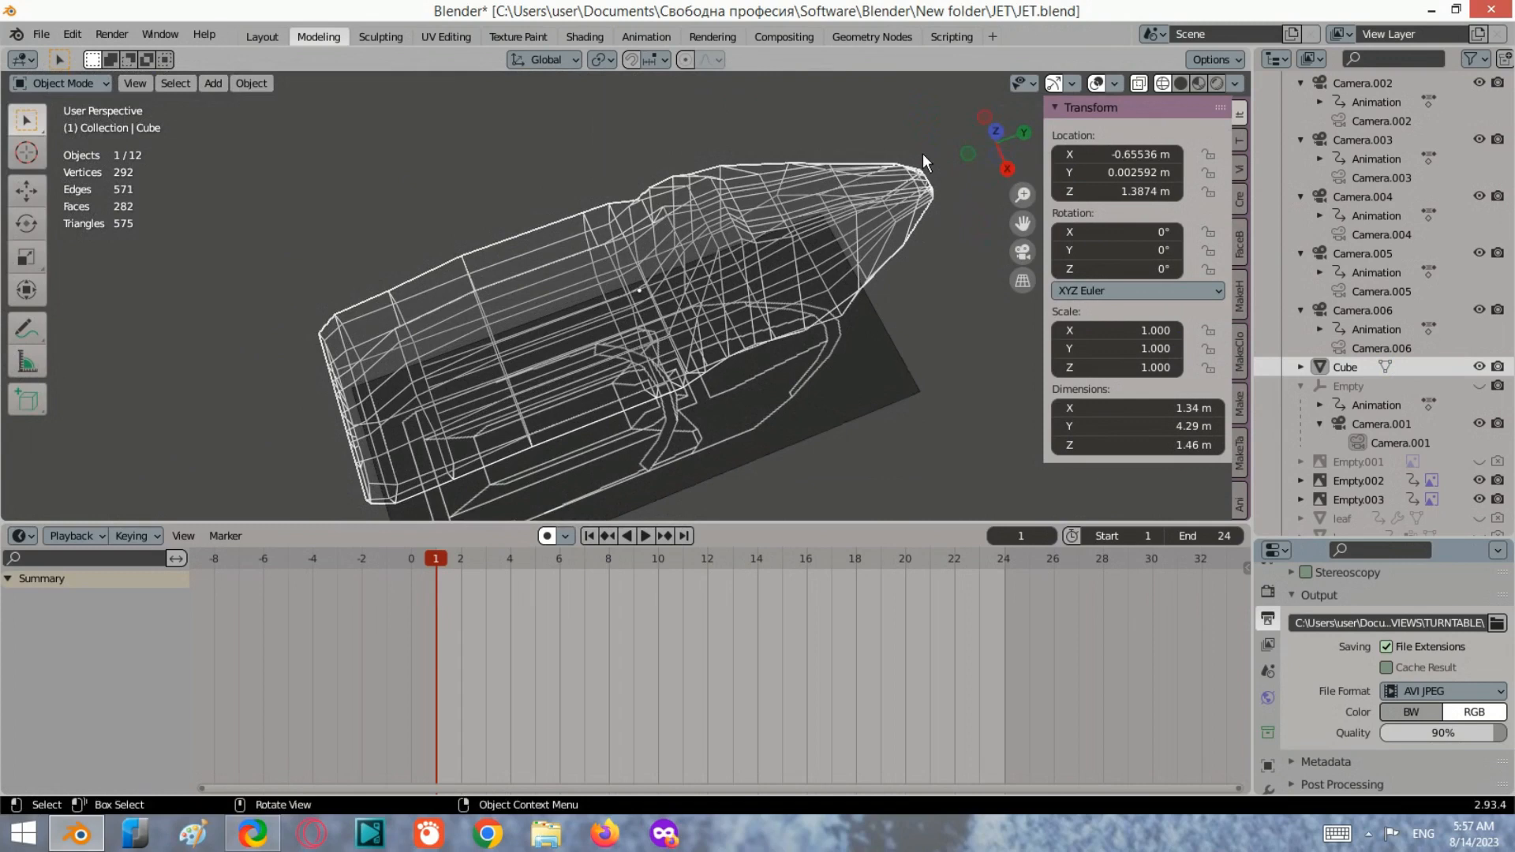
left_click(1013, 167)
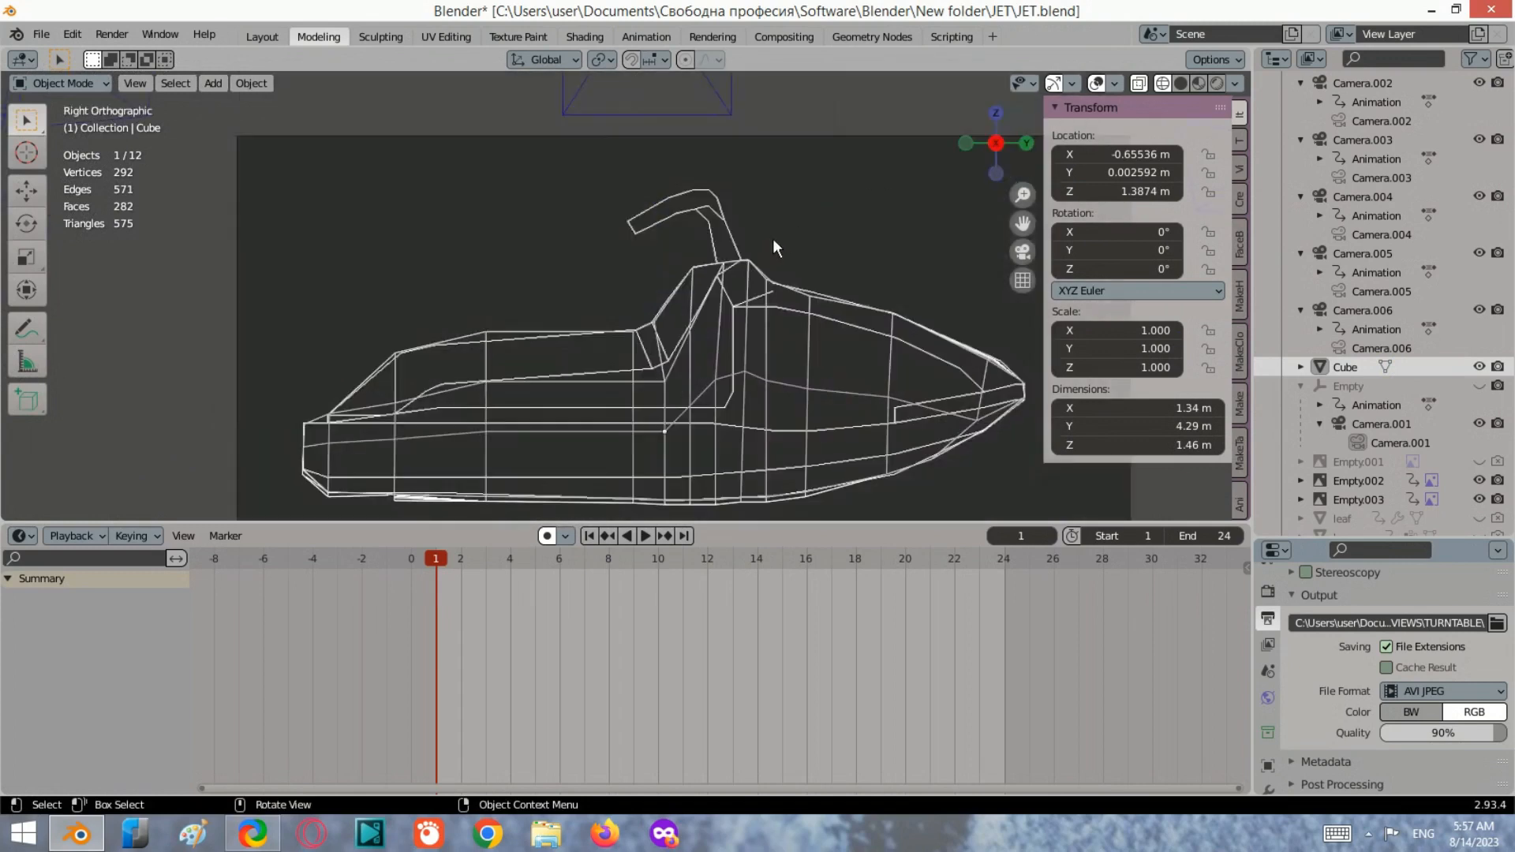
Reopen the hull mesh in Edit Mode and add a single loop cut through the raised console beneath the handlebar.
scroll(774, 239, "up", 4)
left_click(802, 235)
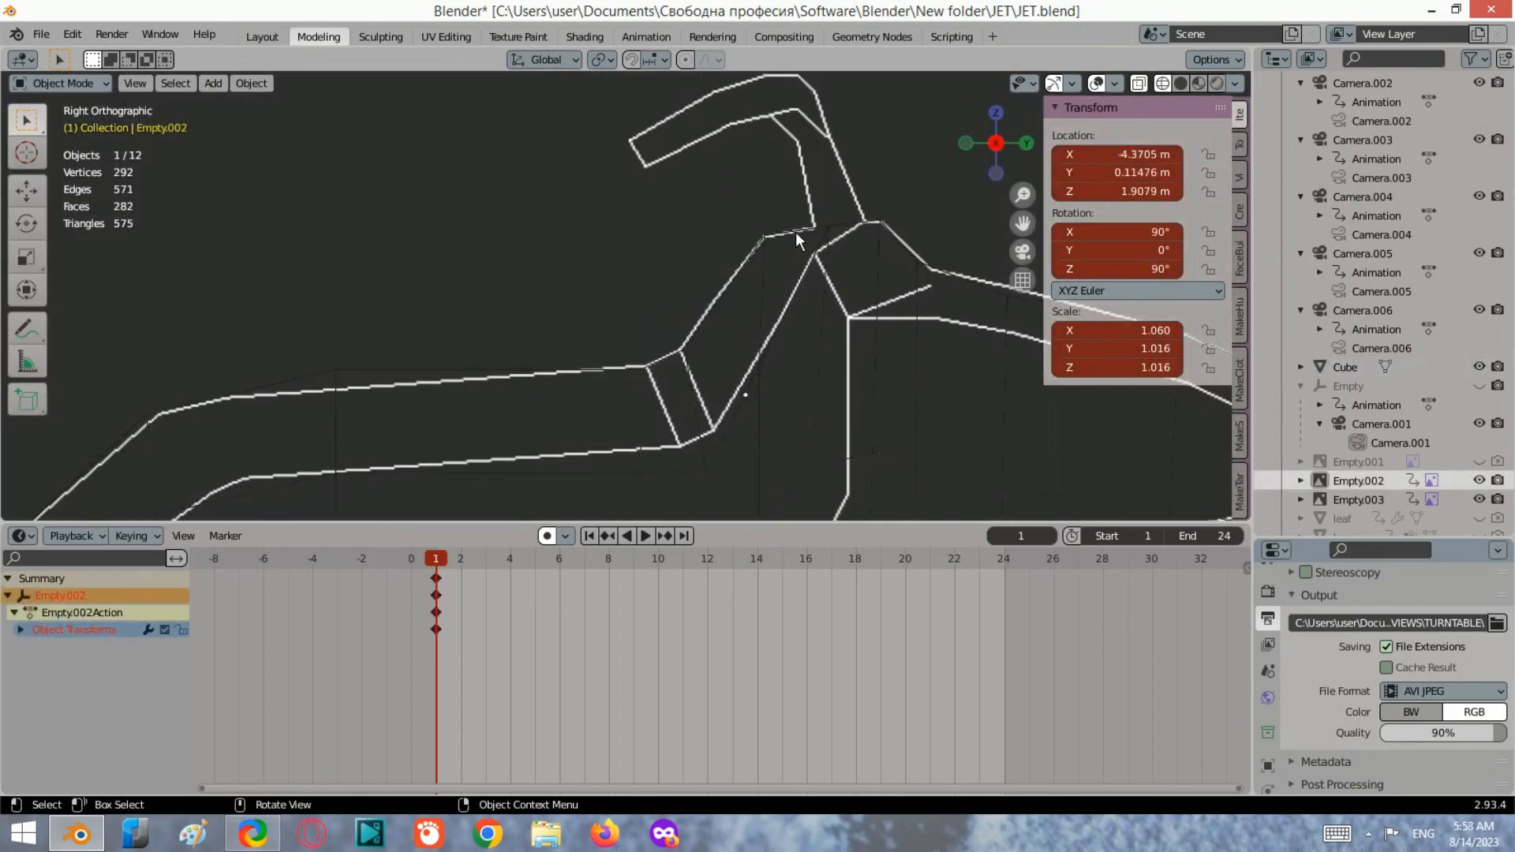
left_click(795, 232)
key("Tab")
middle_click_drag(872, 238, 722, 203, "shift")
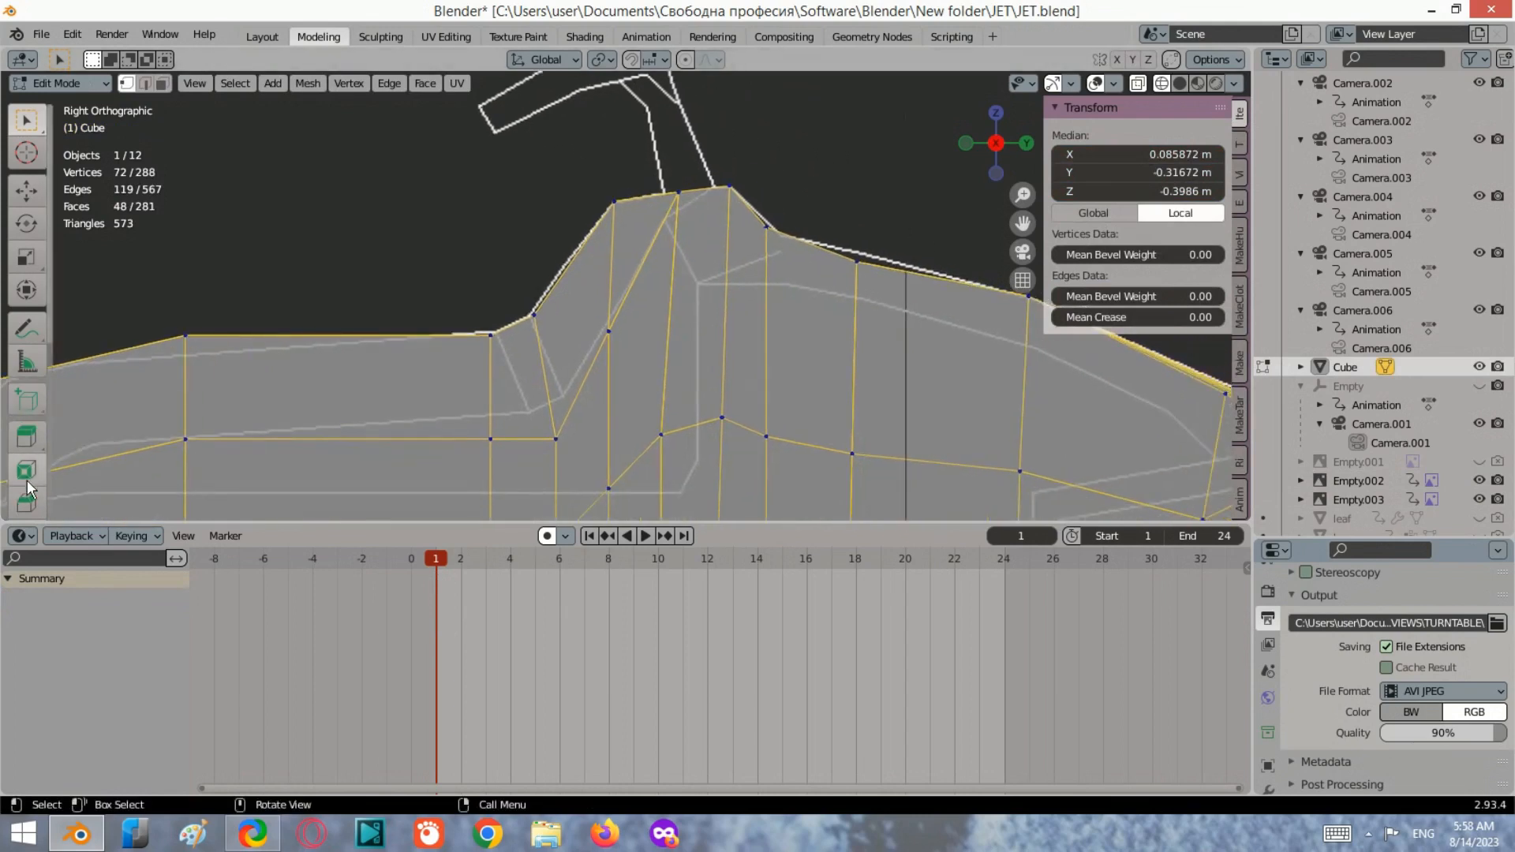
scroll(27, 480, "down", 4)
left_click(26, 384)
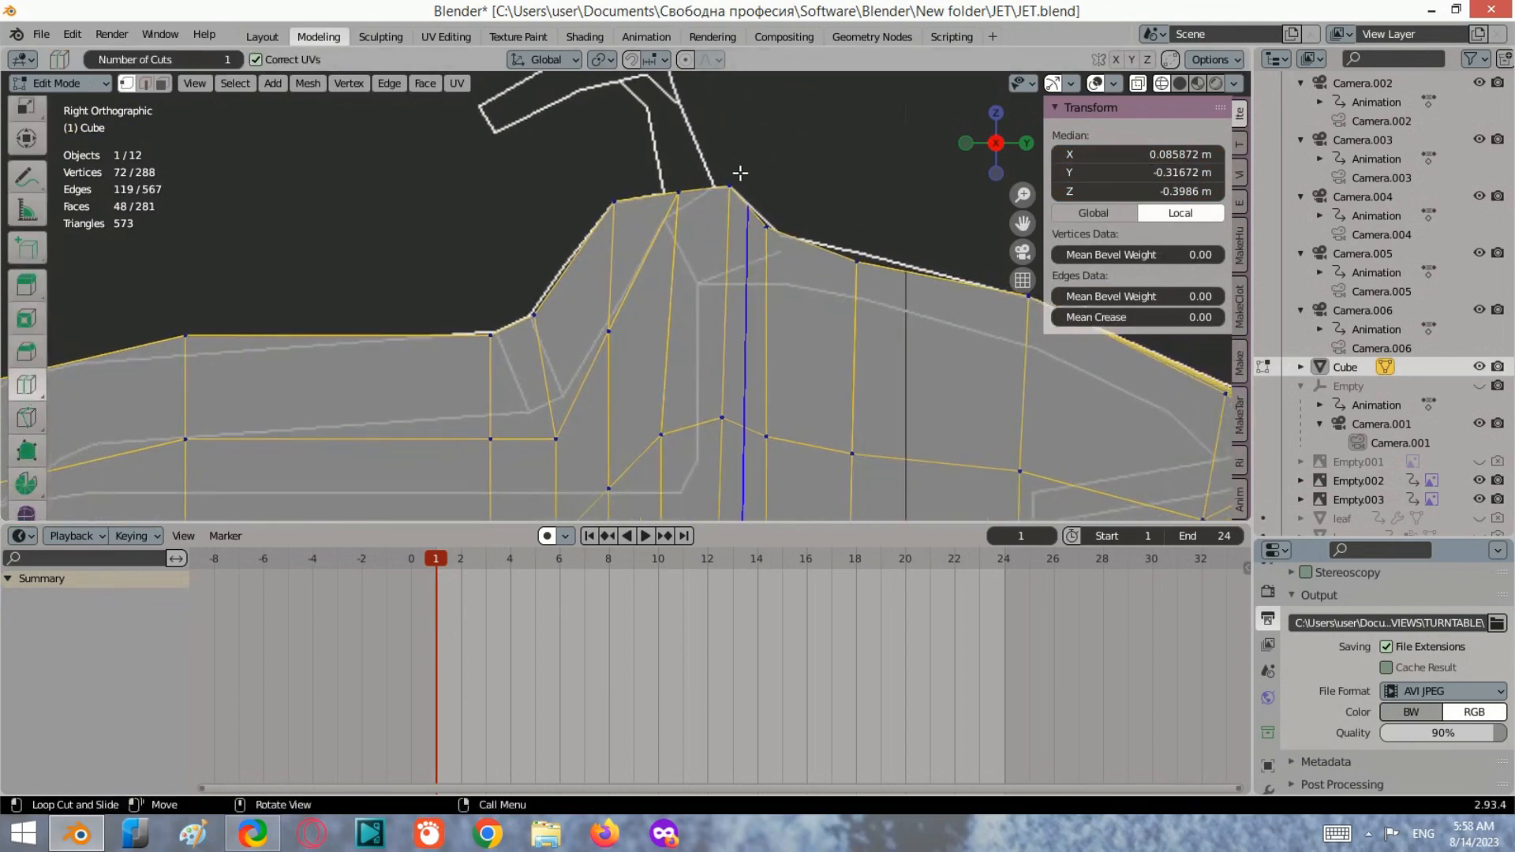
left_click(712, 177)
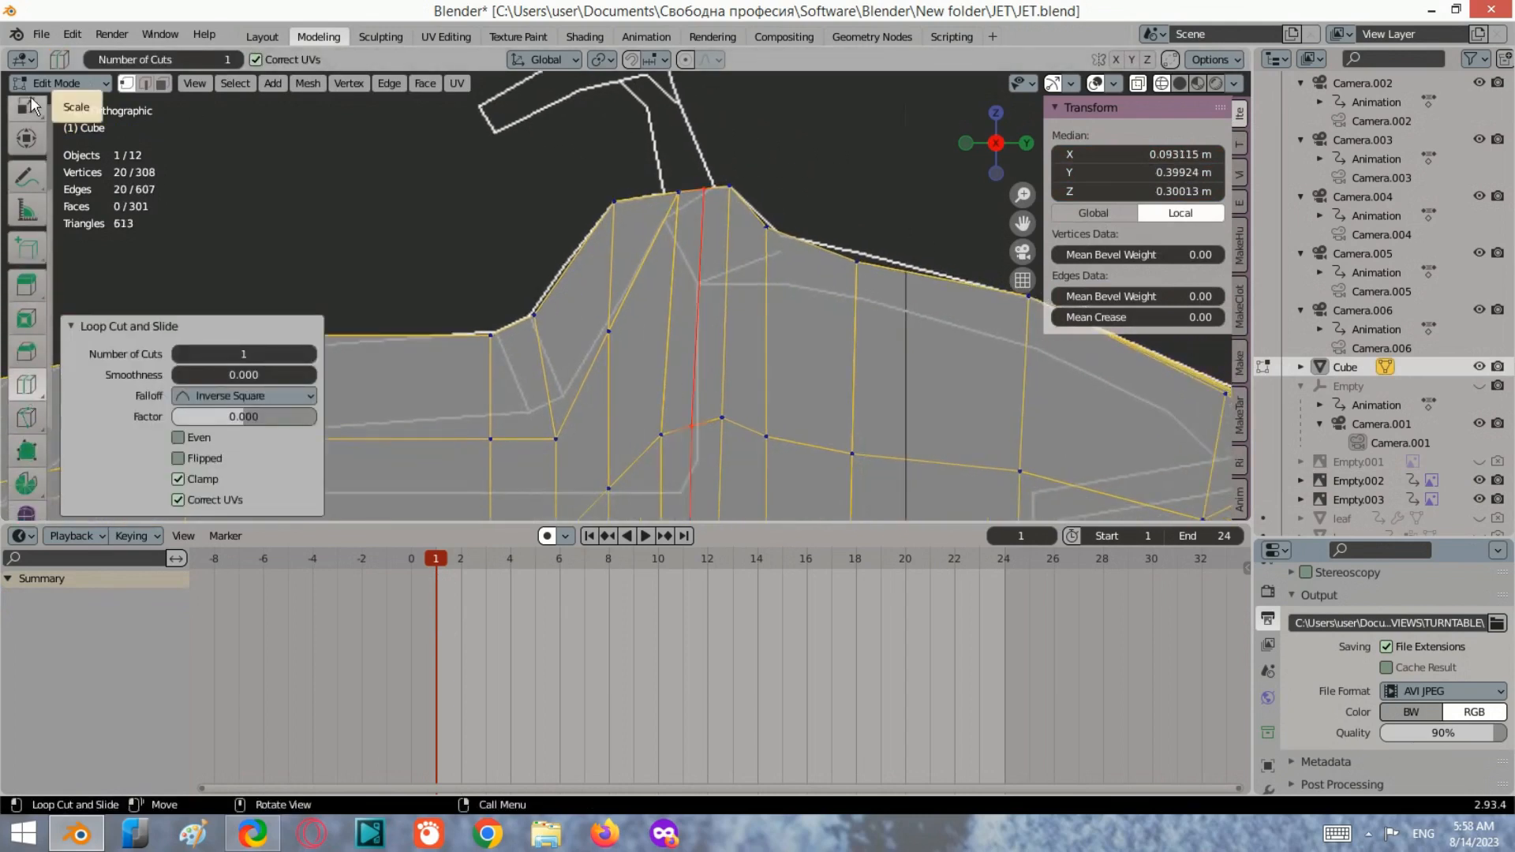
scroll(32, 105, "up", 4)
left_click(25, 125)
Align two console edge loops with the handlebar stem, moving the new one forward about 0.026 m and the one behind it back about 0.043 m.
scroll(801, 207, "up", 2)
middle_click_drag(832, 170, 761, 293, "shift")
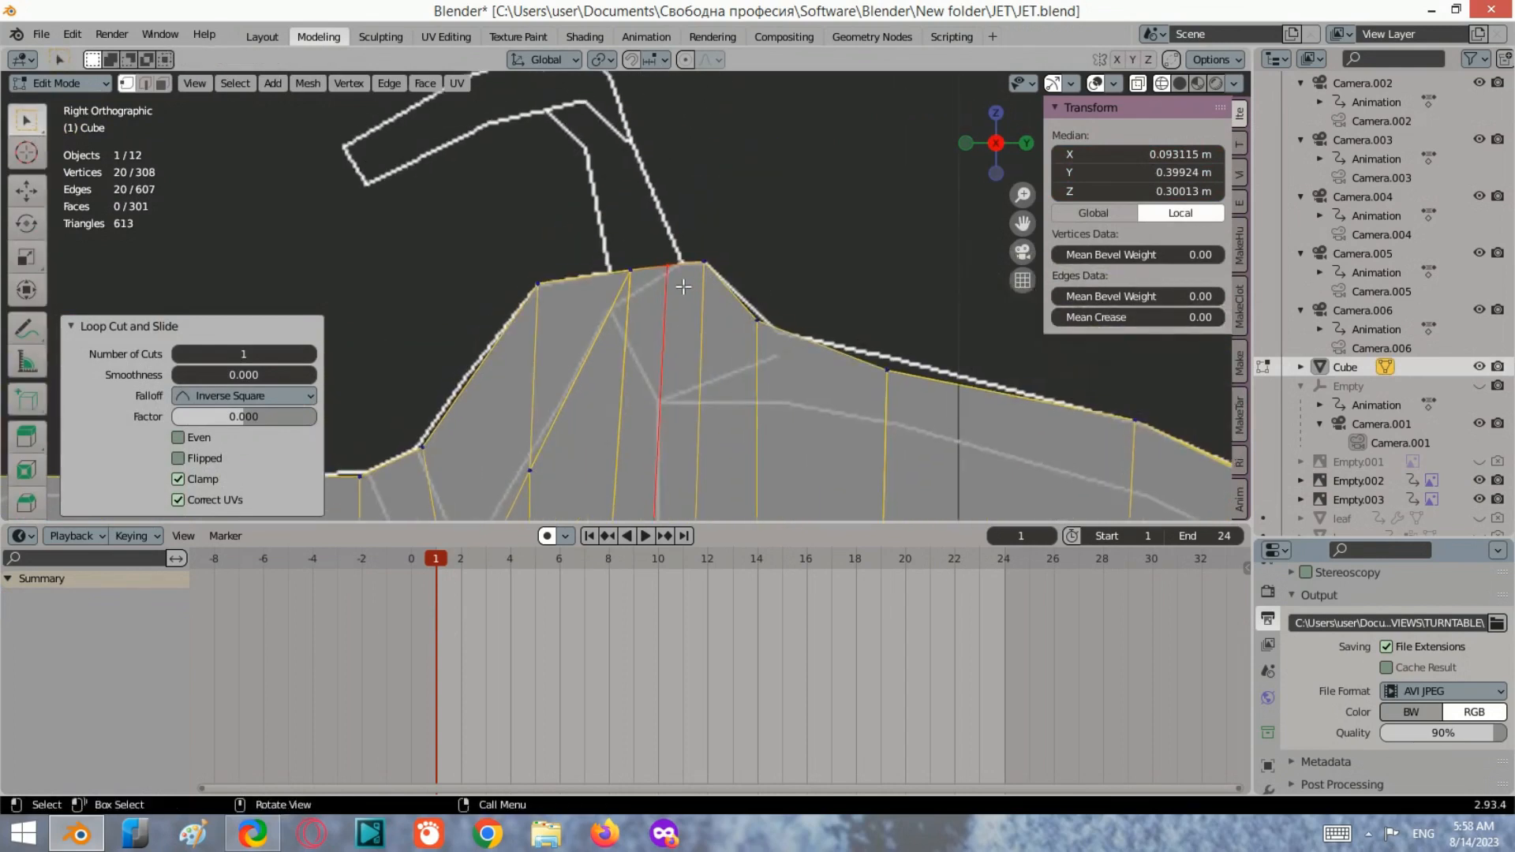
left_click(678, 327, "alt")
key("g")
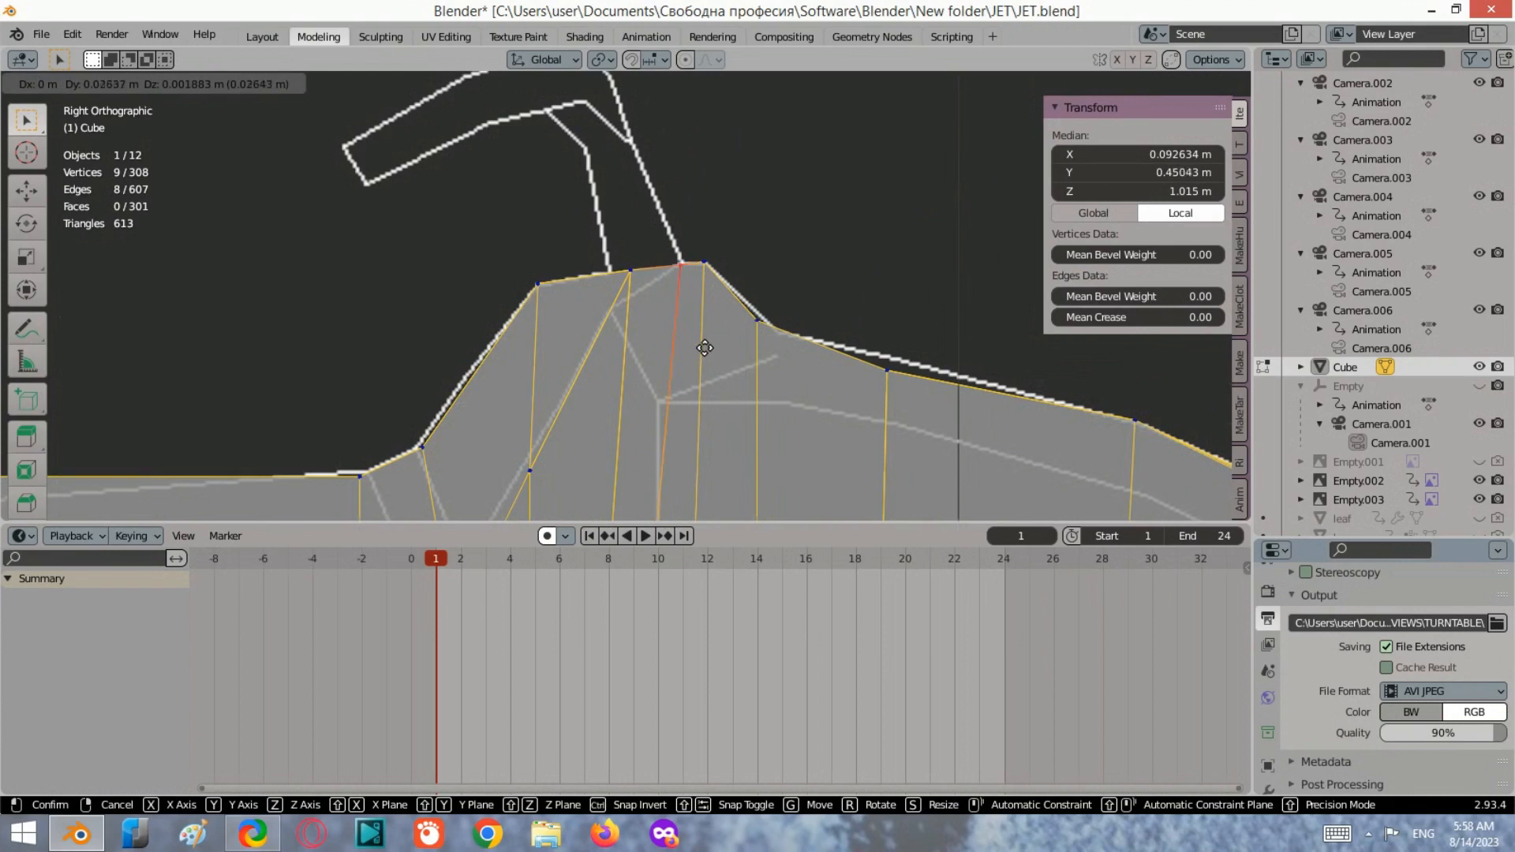
left_click(704, 348)
left_click(629, 276, "alt")
key("g")
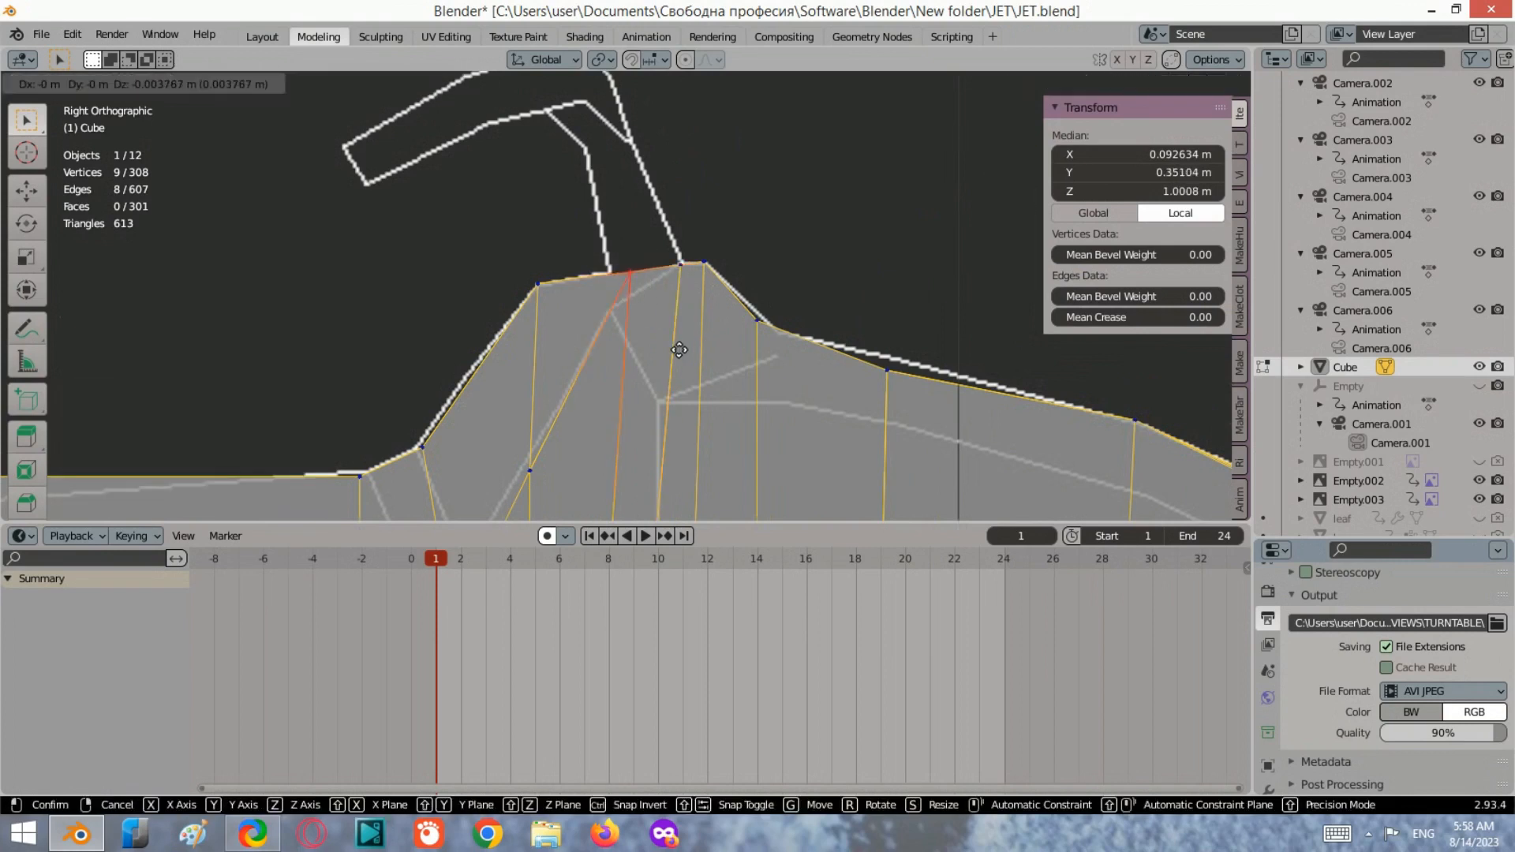
left_click(666, 348)
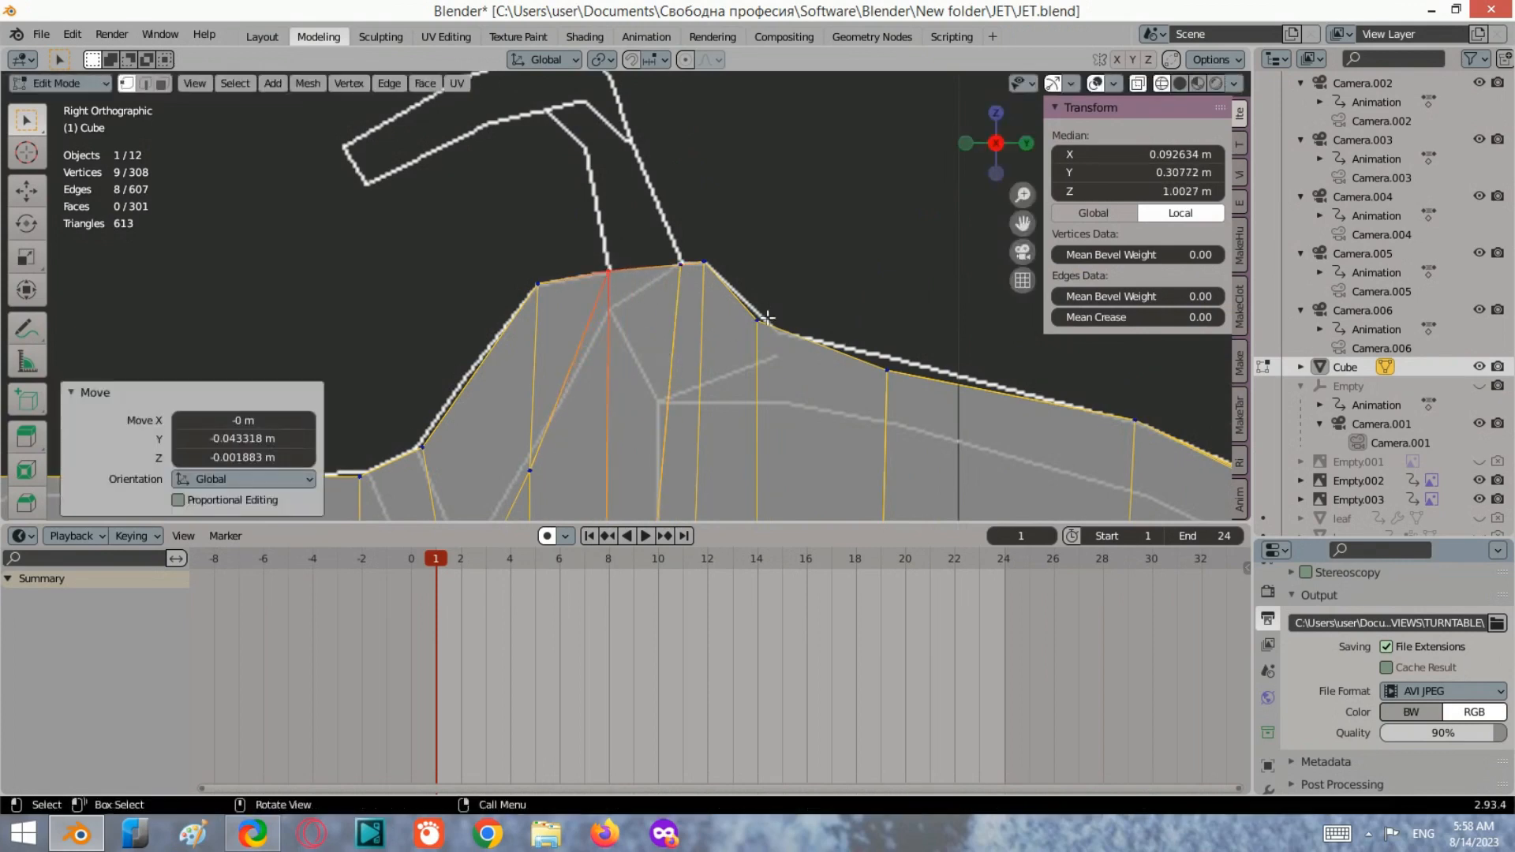
Compare the console's top faces with the handlebar reference from the top and side views.
middle_click_drag(767, 318, 955, 426)
left_click(996, 124)
scroll(586, 296, "up", 4)
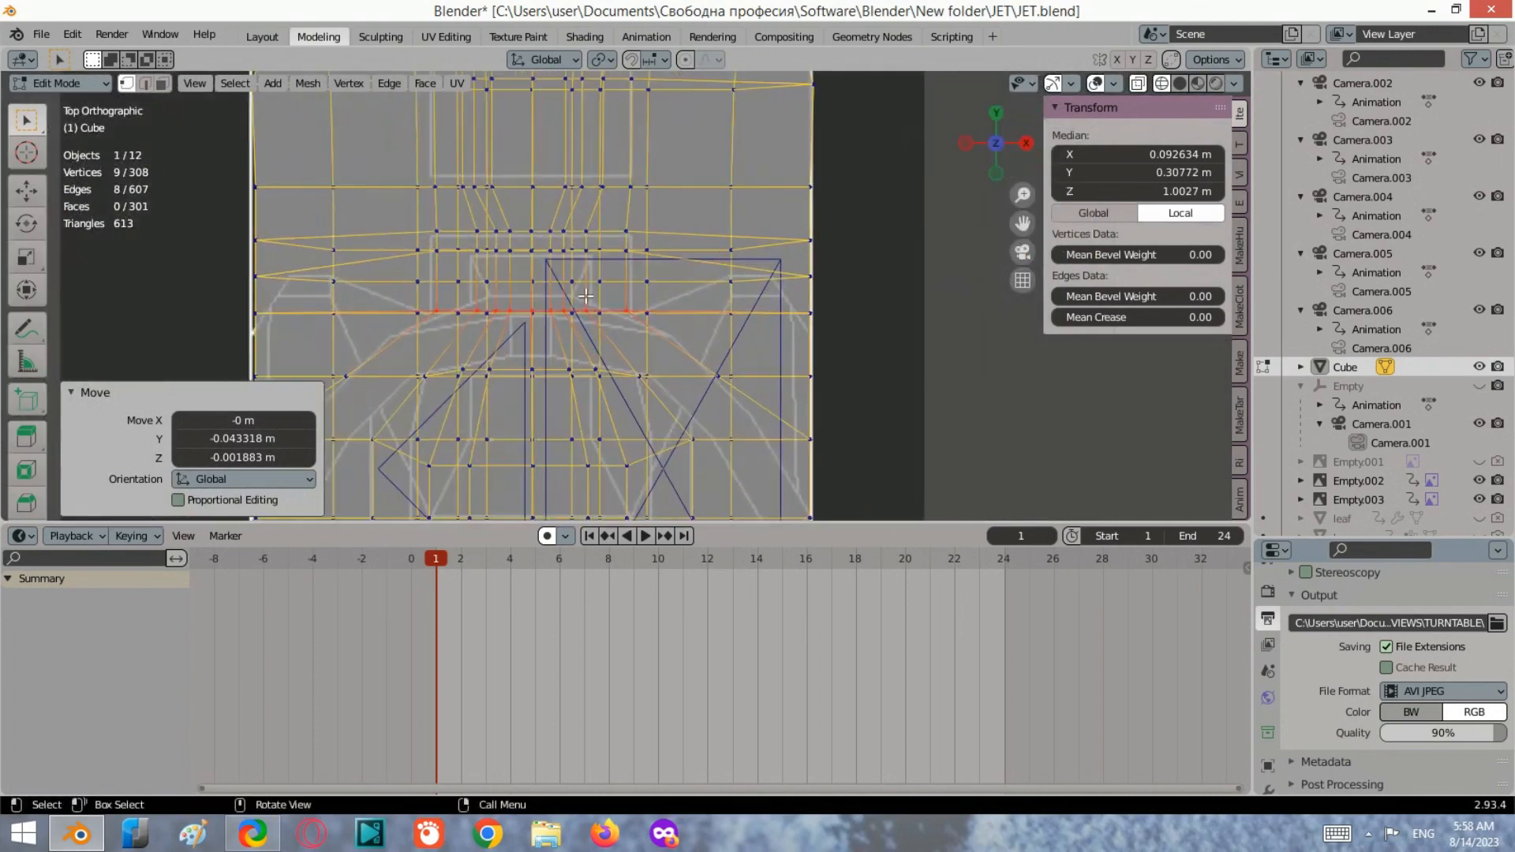
scroll(525, 372, "up", 1)
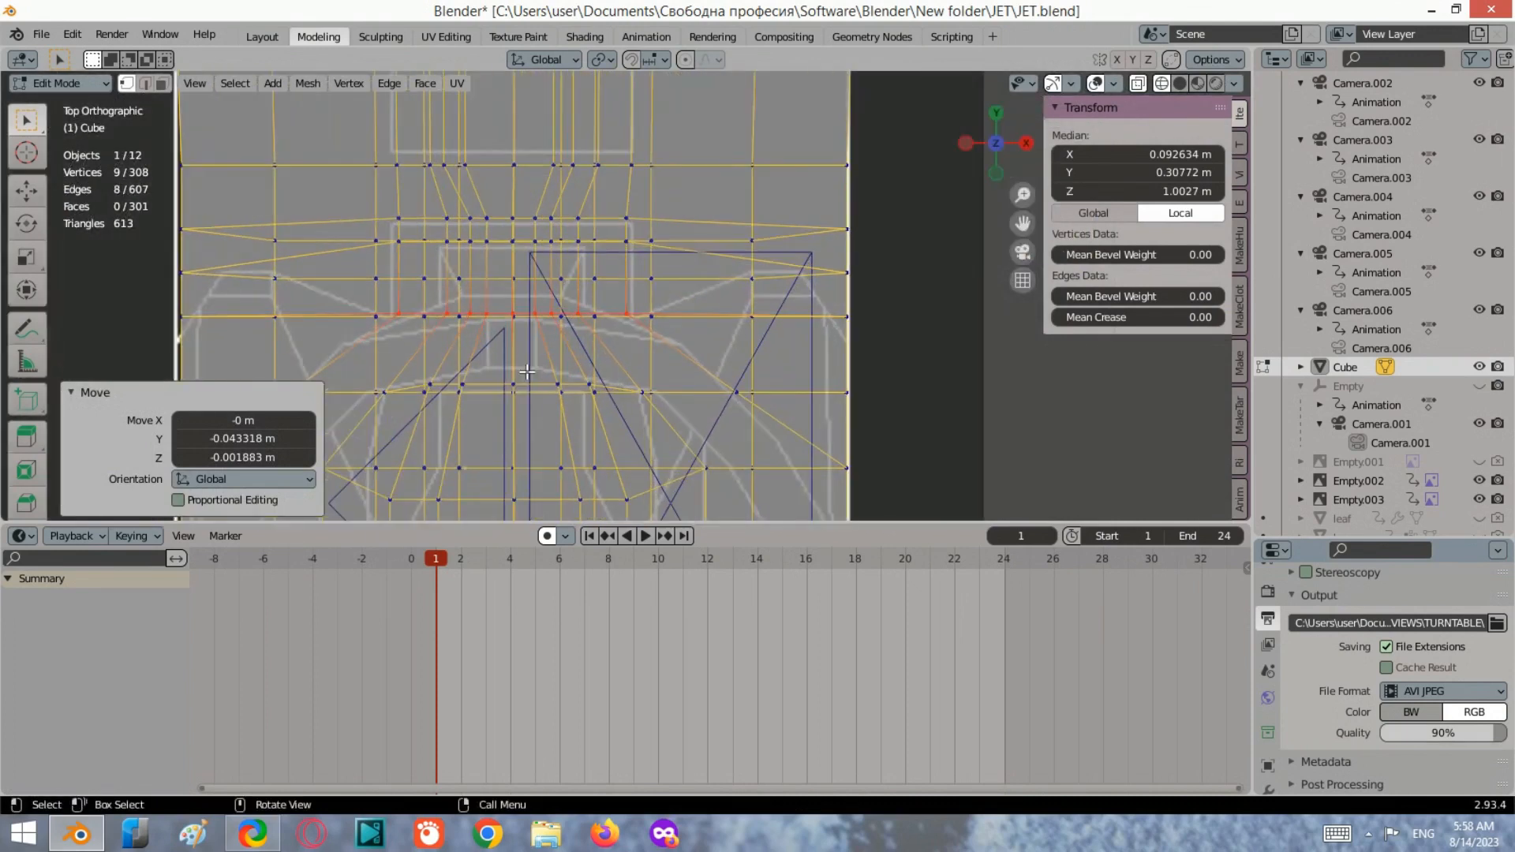
middle_click_drag(547, 368, 744, 198)
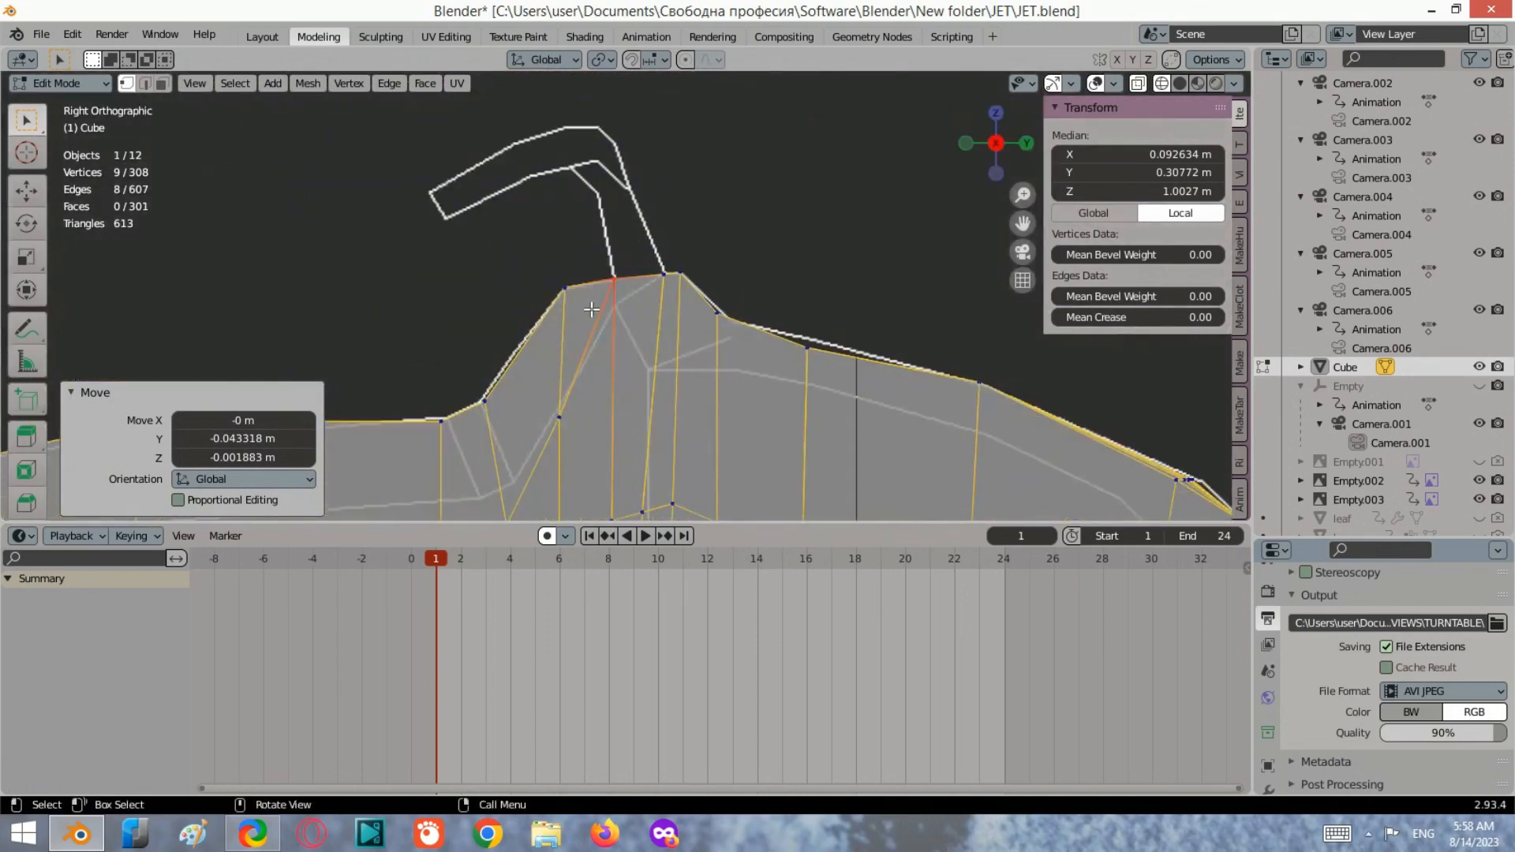
left_click_drag(513, 363, 633, 231)
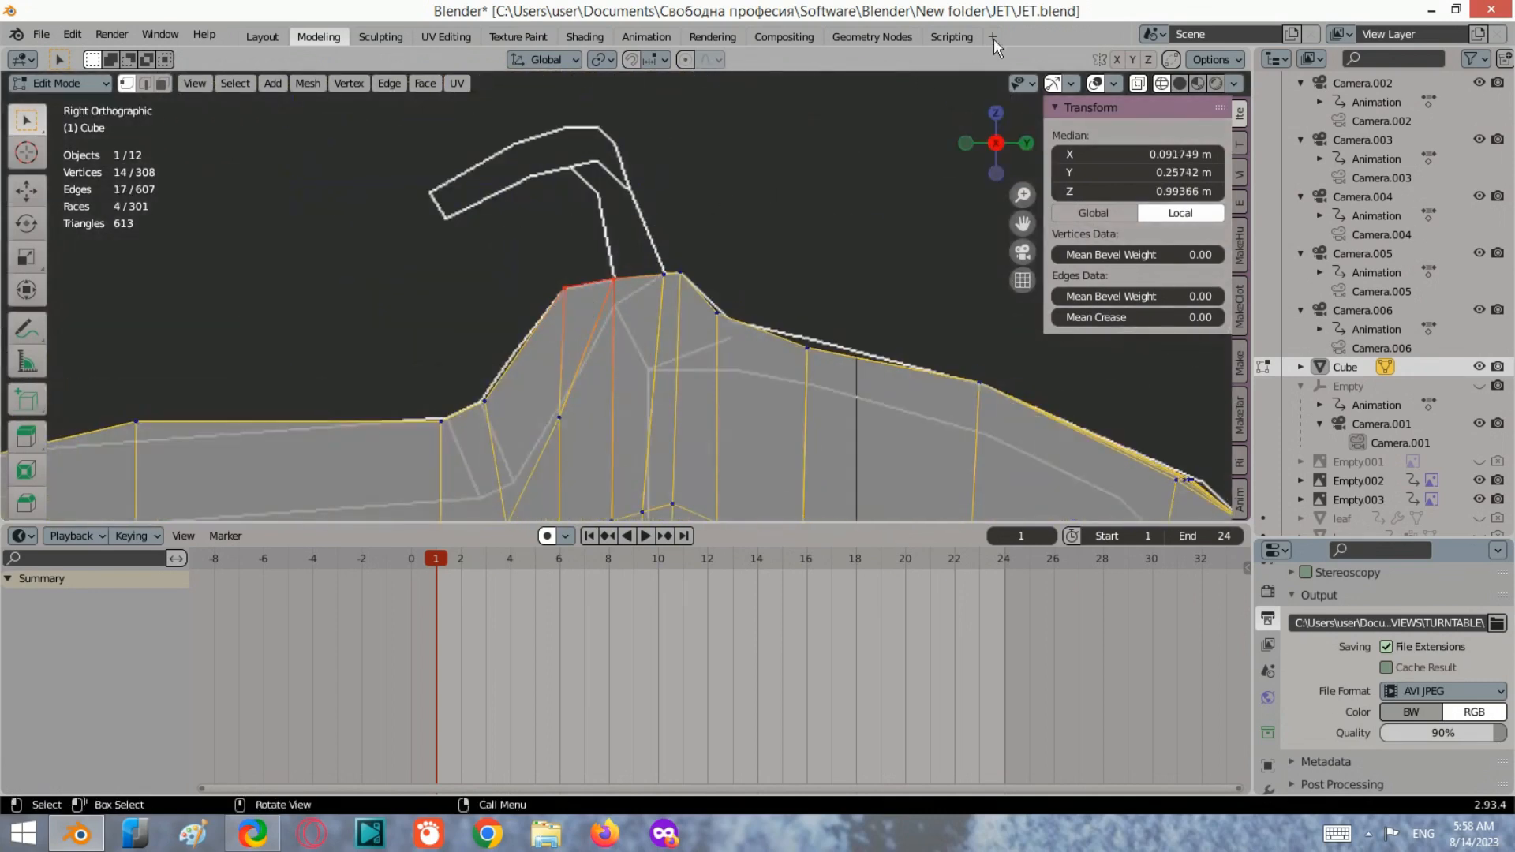
left_click(997, 116)
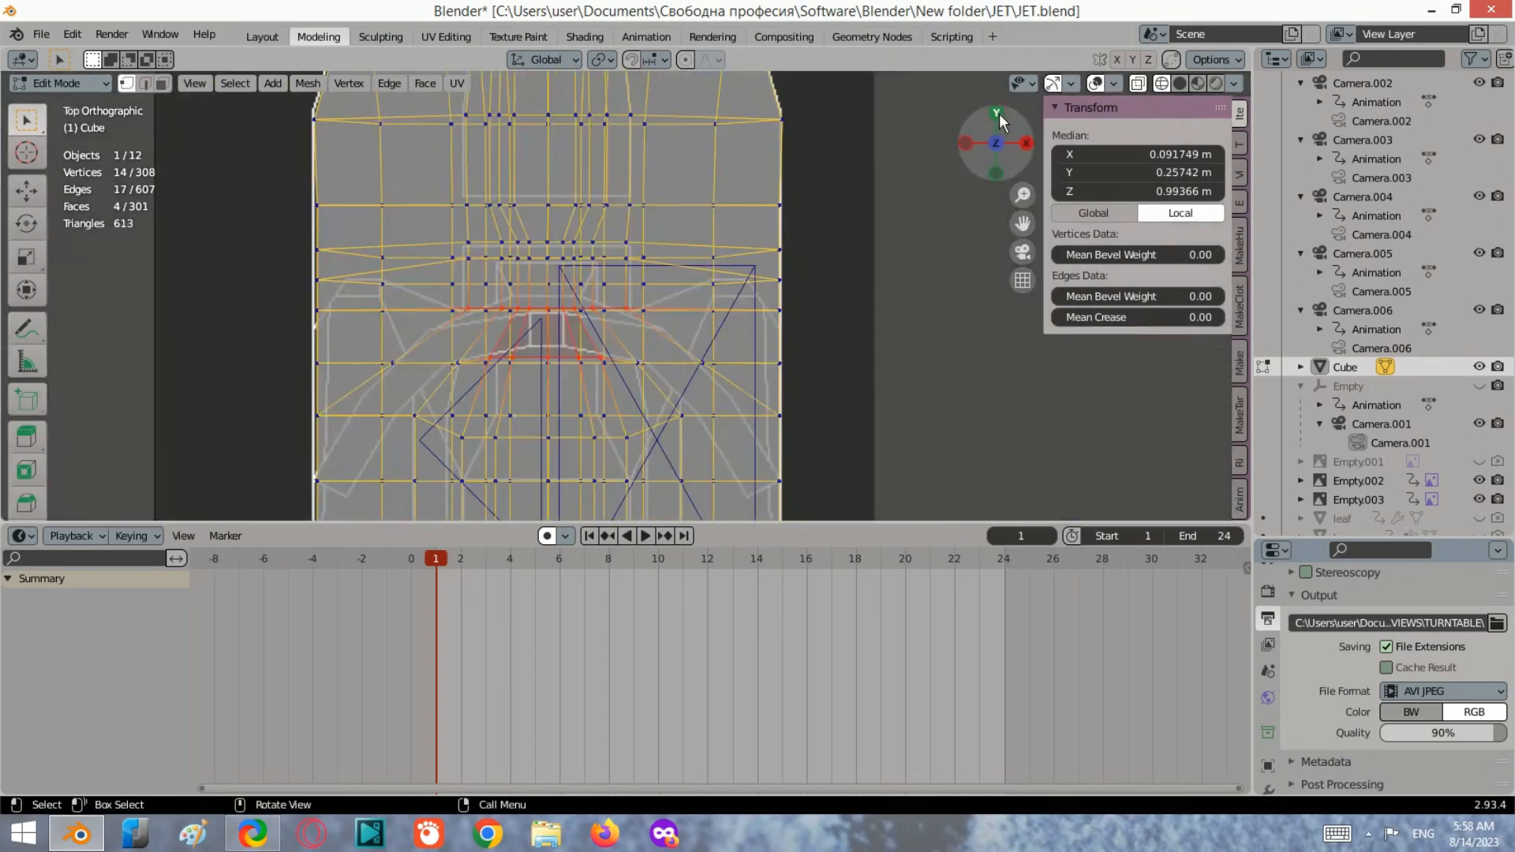
left_click(1026, 145)
Select the console-top faces between the stem's front and rear lines, then deselect the outer ones to keep only the middle faces.
left_click_drag(667, 286, 592, 240, "shift")
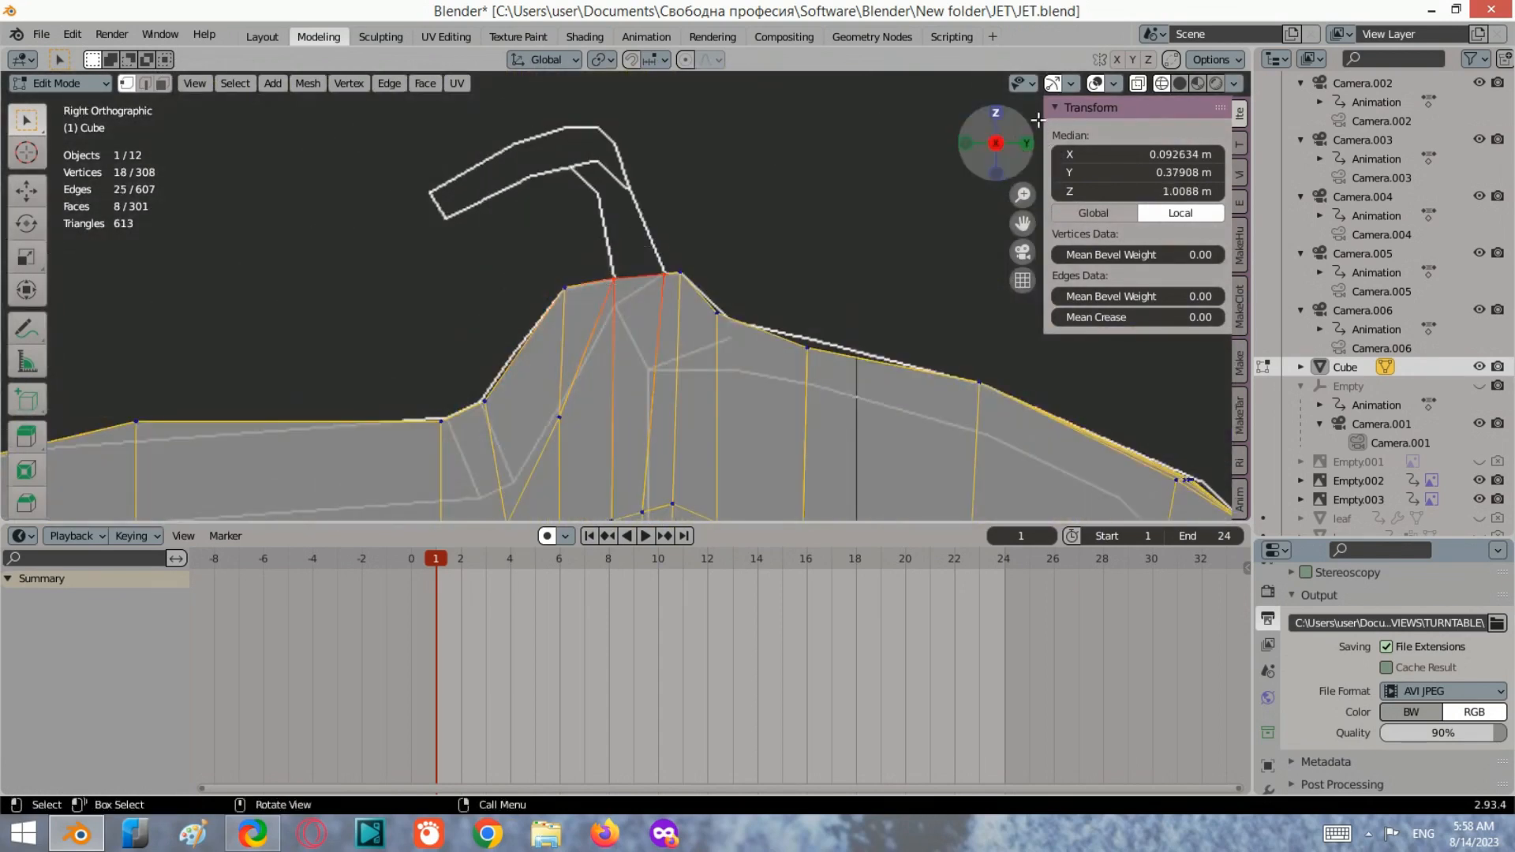
left_click(994, 114)
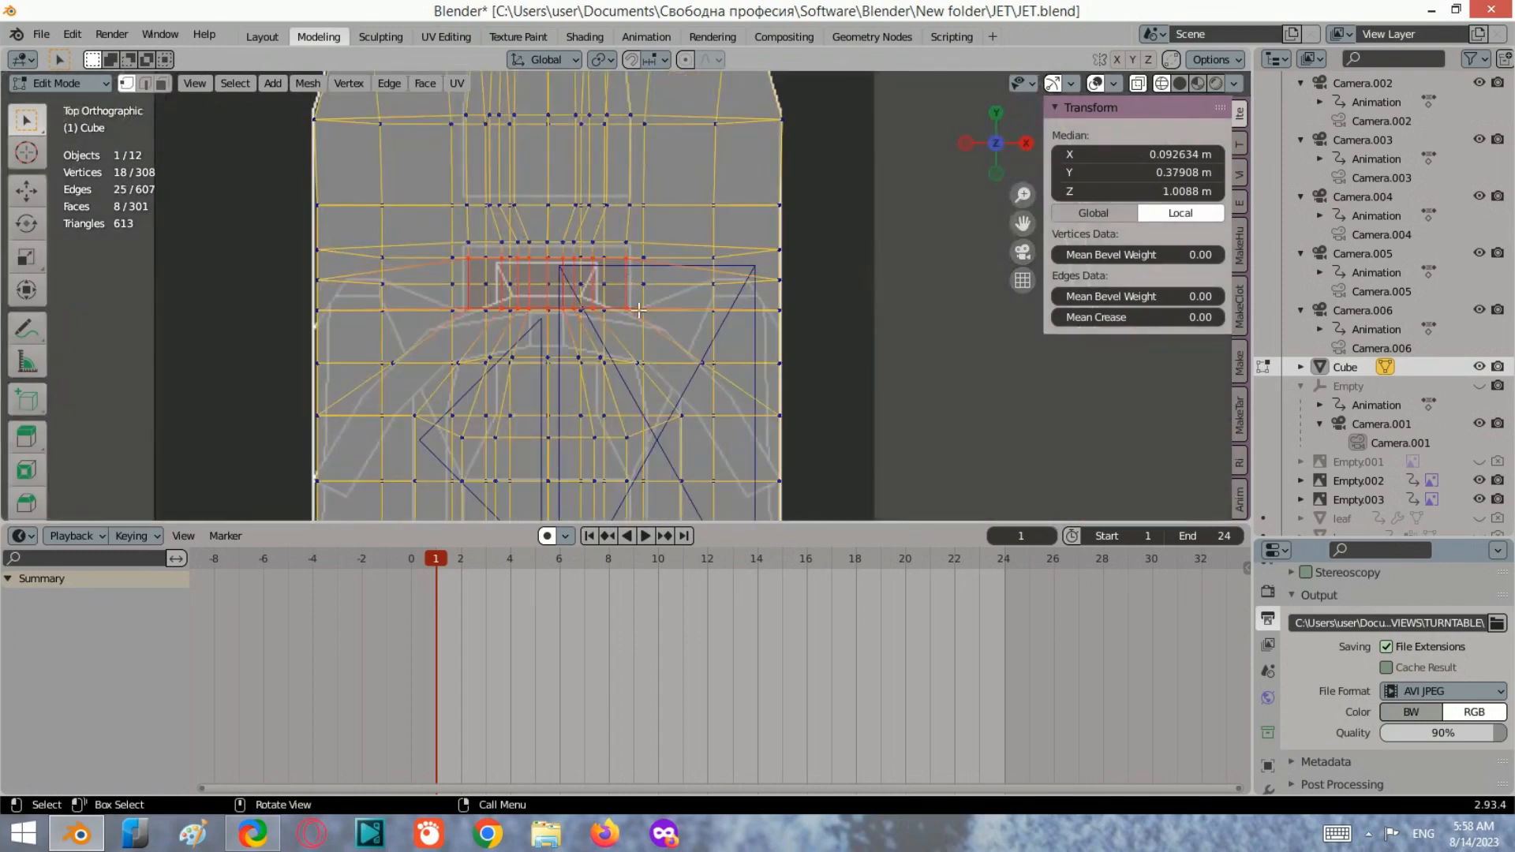
left_click_drag(638, 314, 568, 238, "ctrl")
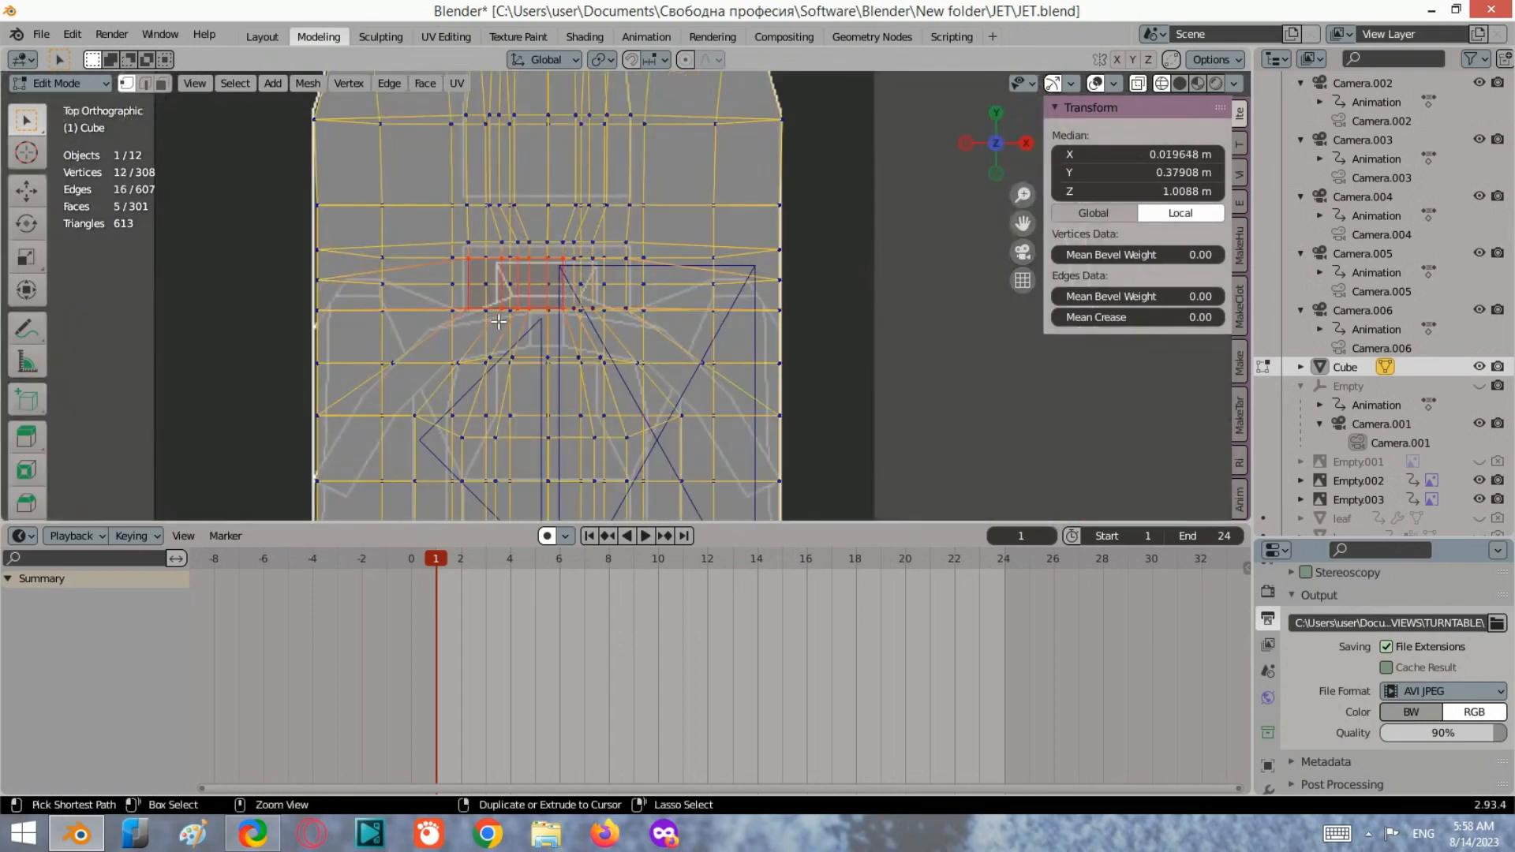
left_click_drag(502, 312, 461, 251, "ctrl")
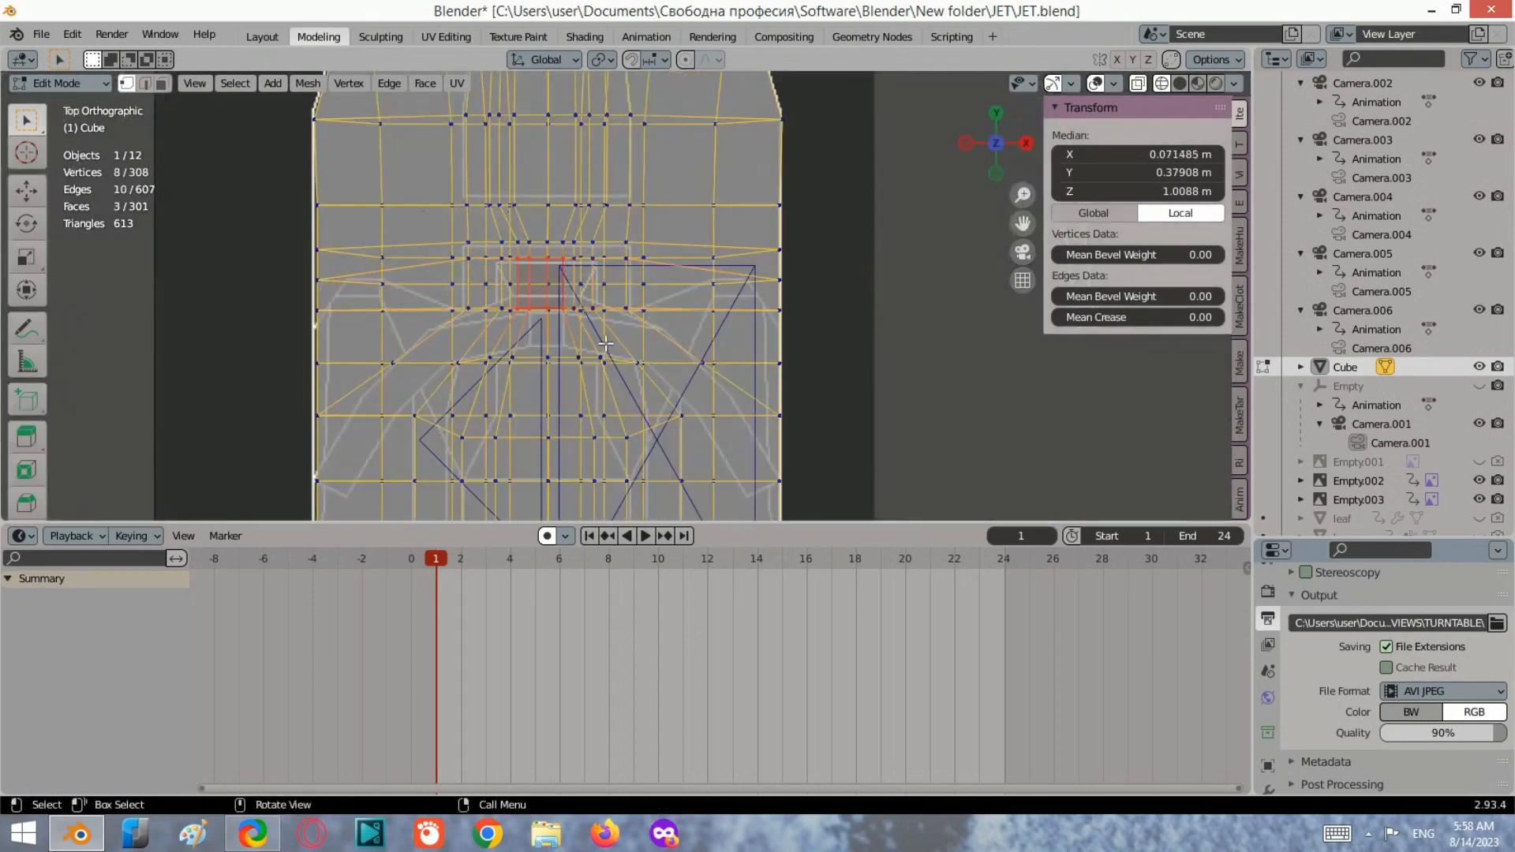
left_click_drag(1014, 149, 1021, 151)
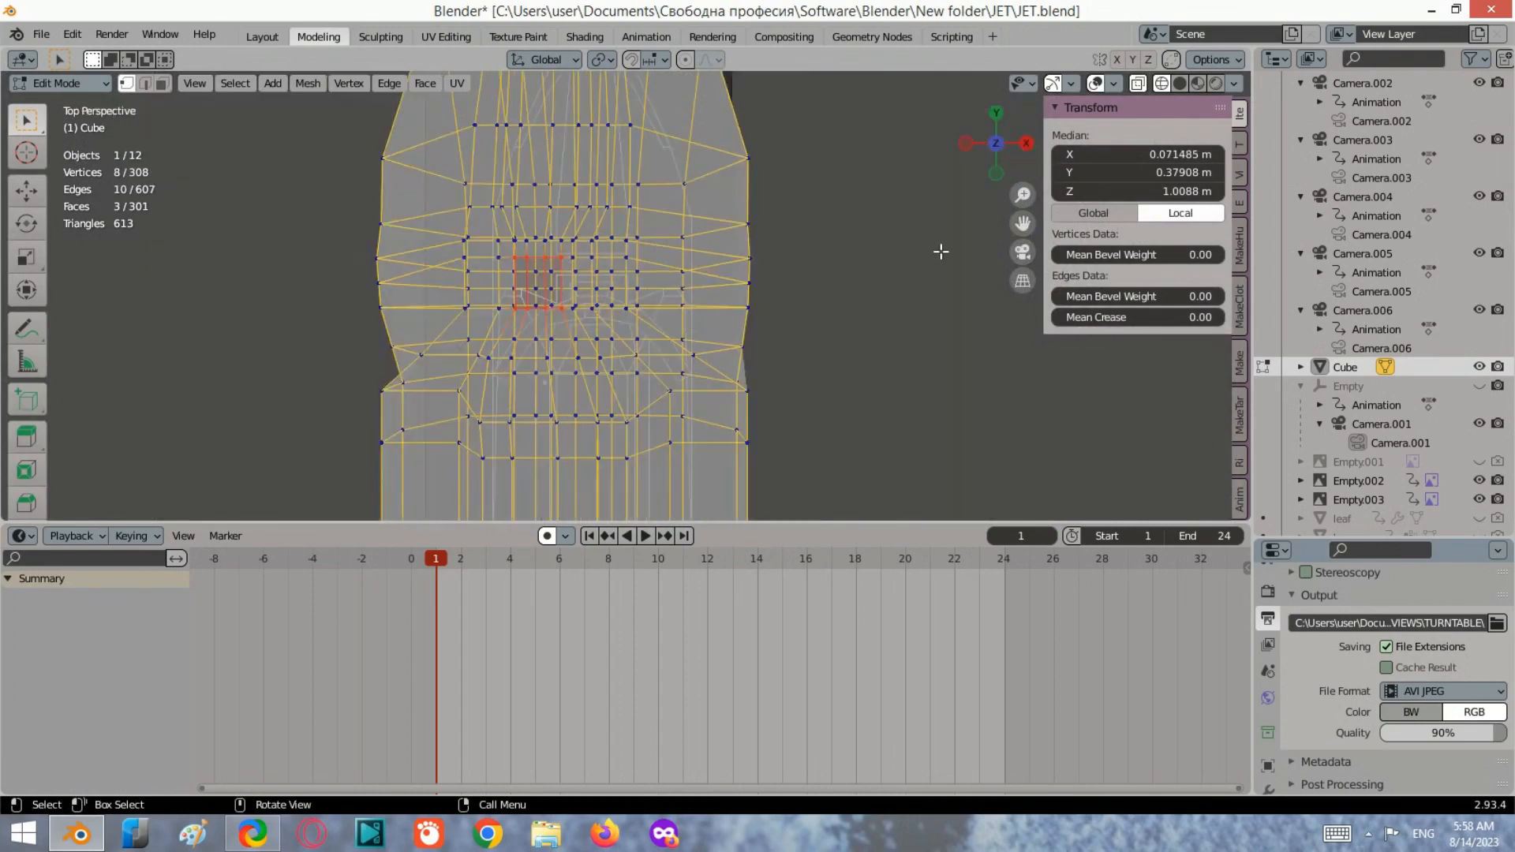
left_click(1024, 149)
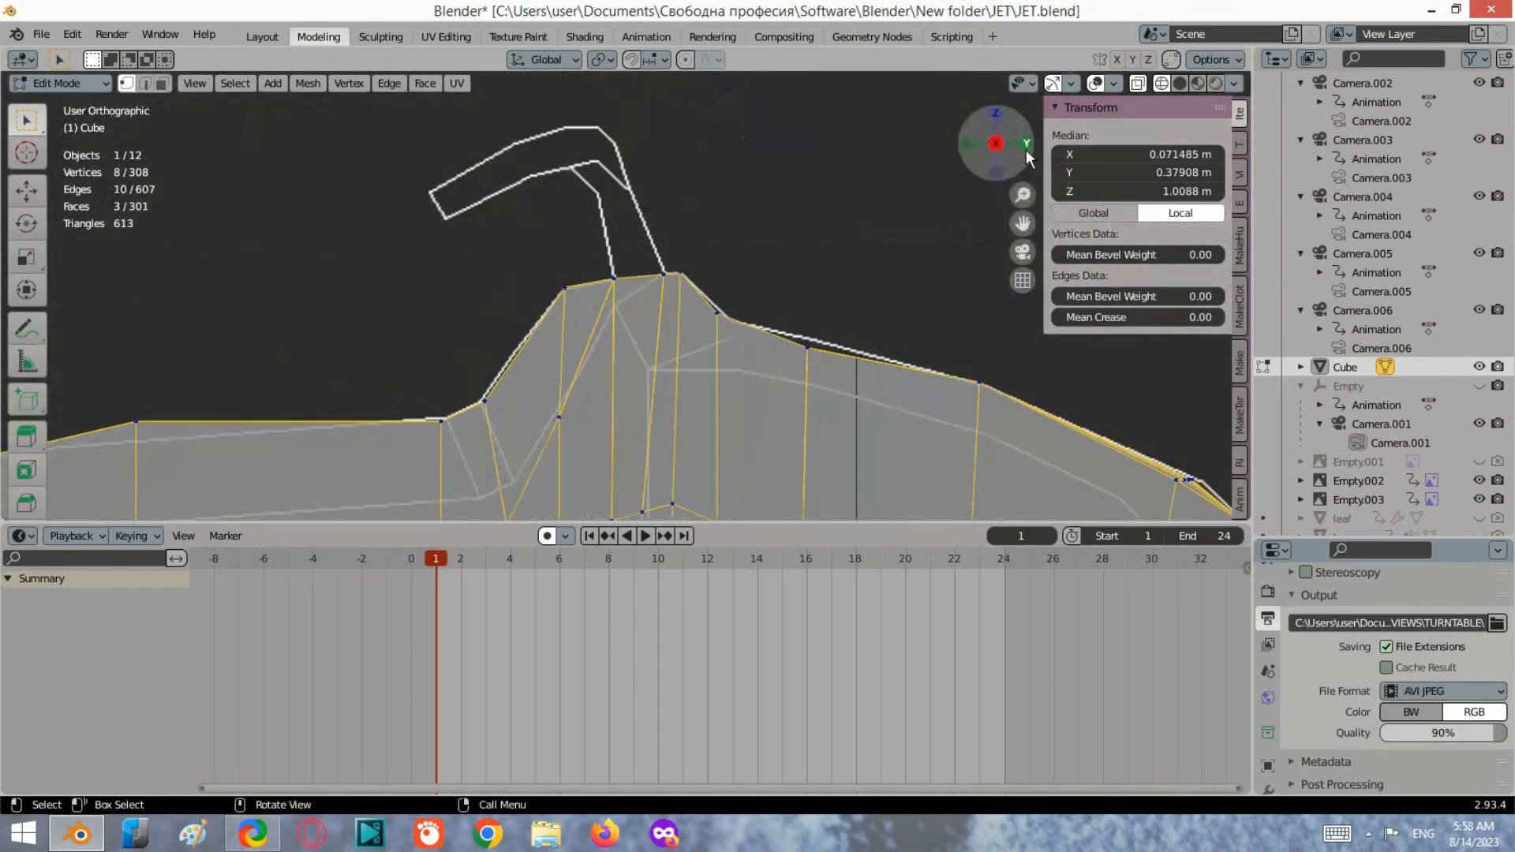
Extrude the middle console faces upward about 0.136 m along the handlebar stem and scale the extruded end to about 0.821.
key("e")
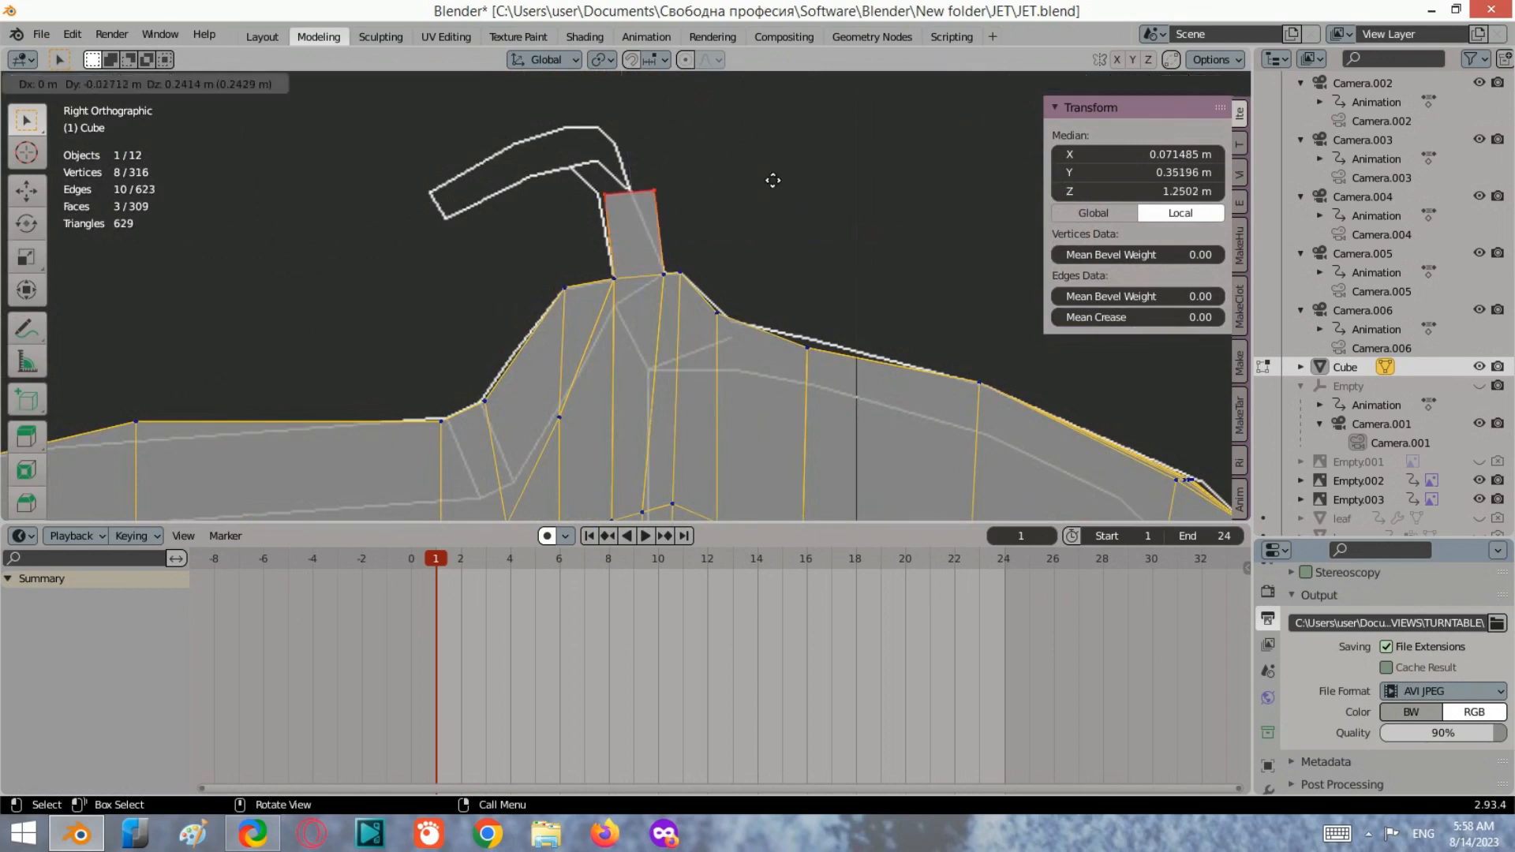
left_click(764, 226)
scroll(808, 209, "up", 2)
key("s")
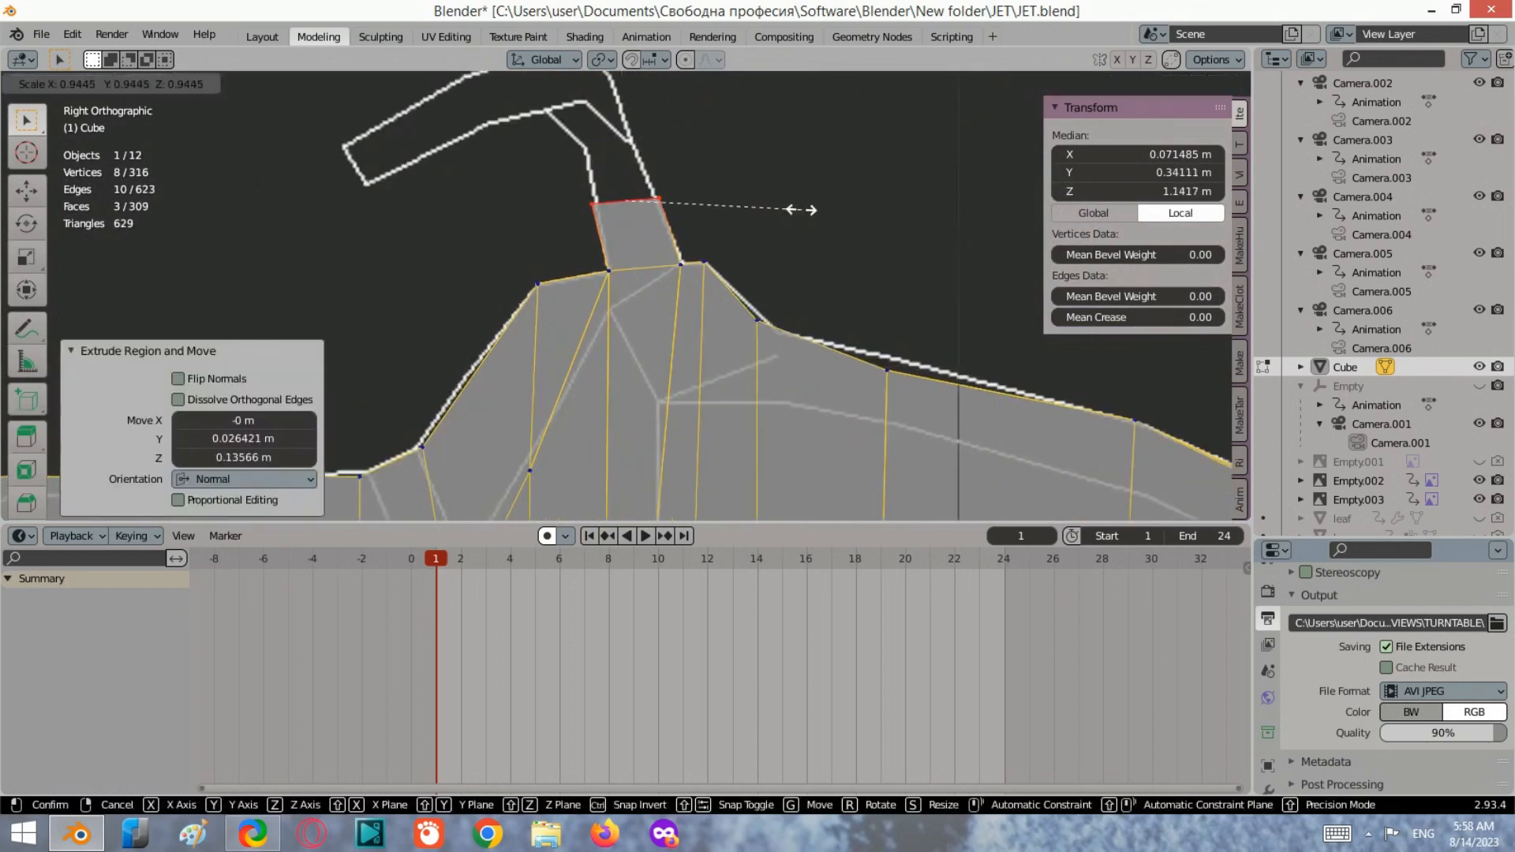
left_click(774, 203)
middle_click_drag(774, 203, 980, 150)
left_click(990, 152)
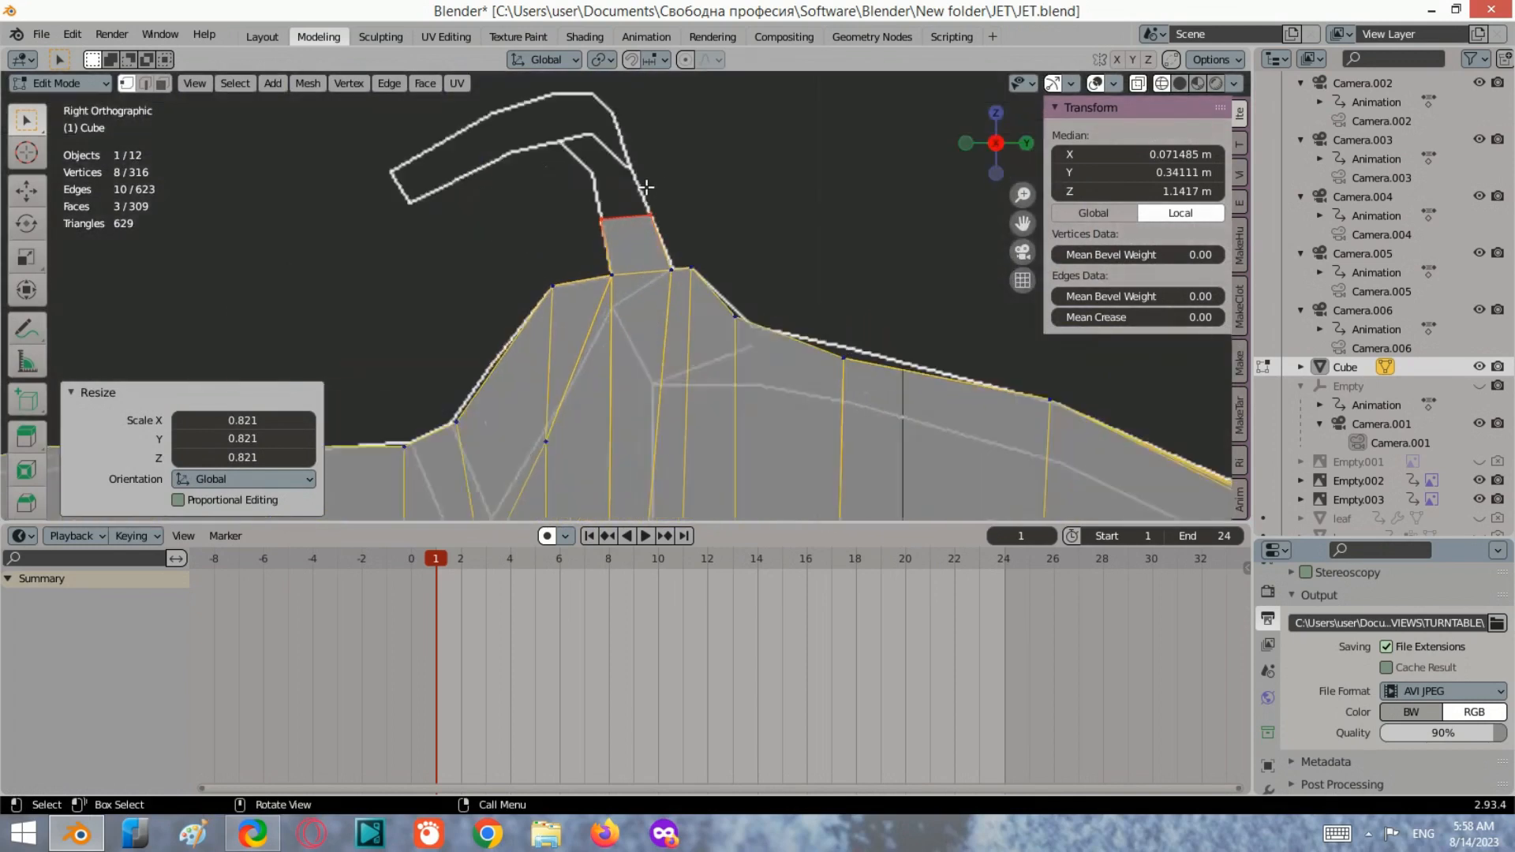
Extrude the stem's top faces about 0.142 m and fit the new end to the reference, rotating it -29.7° and resizing it.
scroll(731, 253, "up", 3)
key("e")
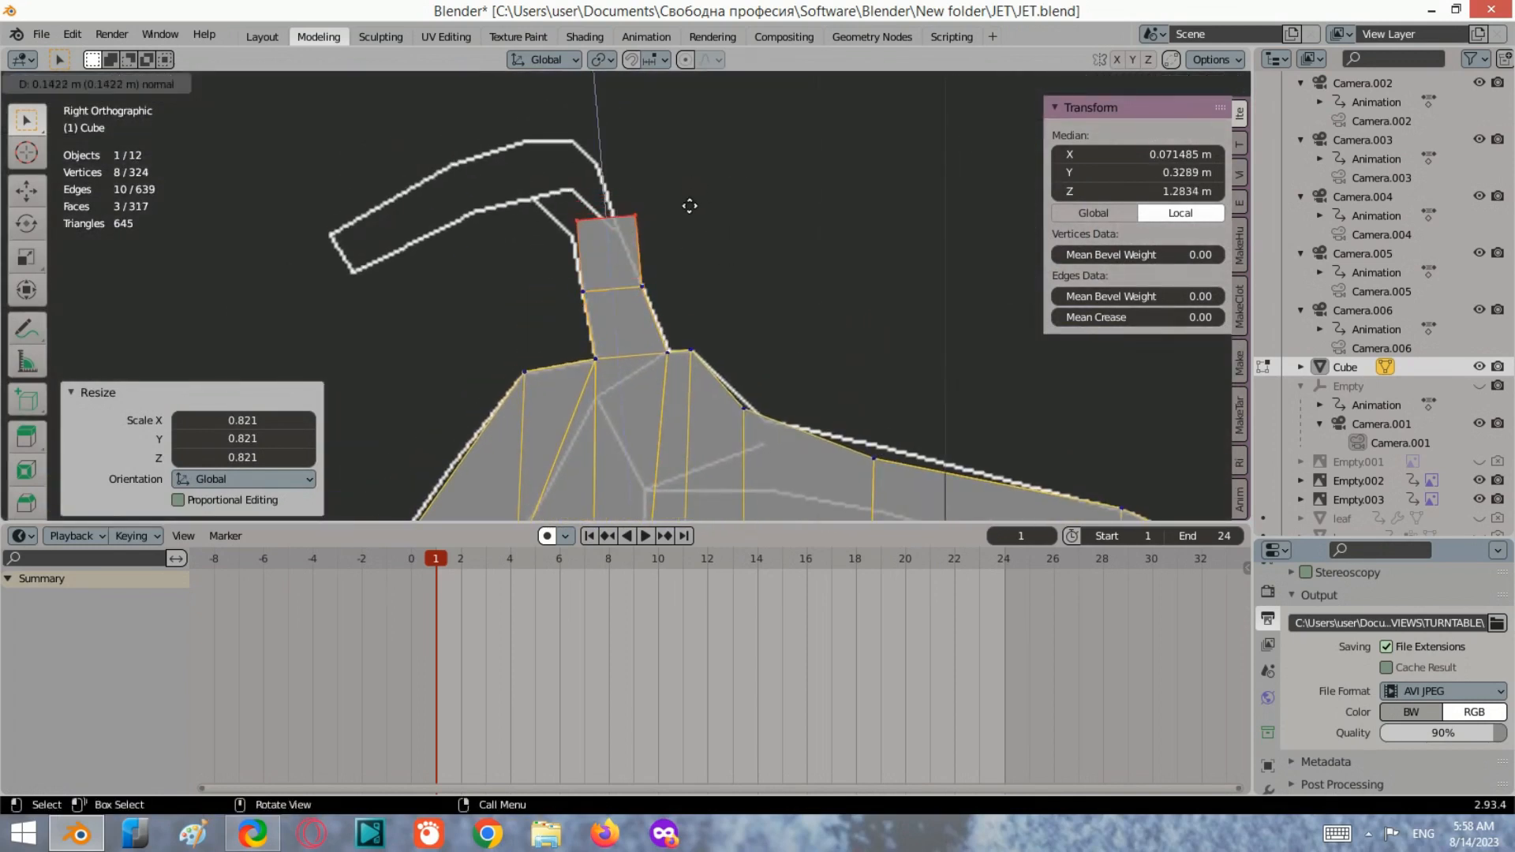
left_click(690, 205)
key("r")
left_click(771, 202)
key("g")
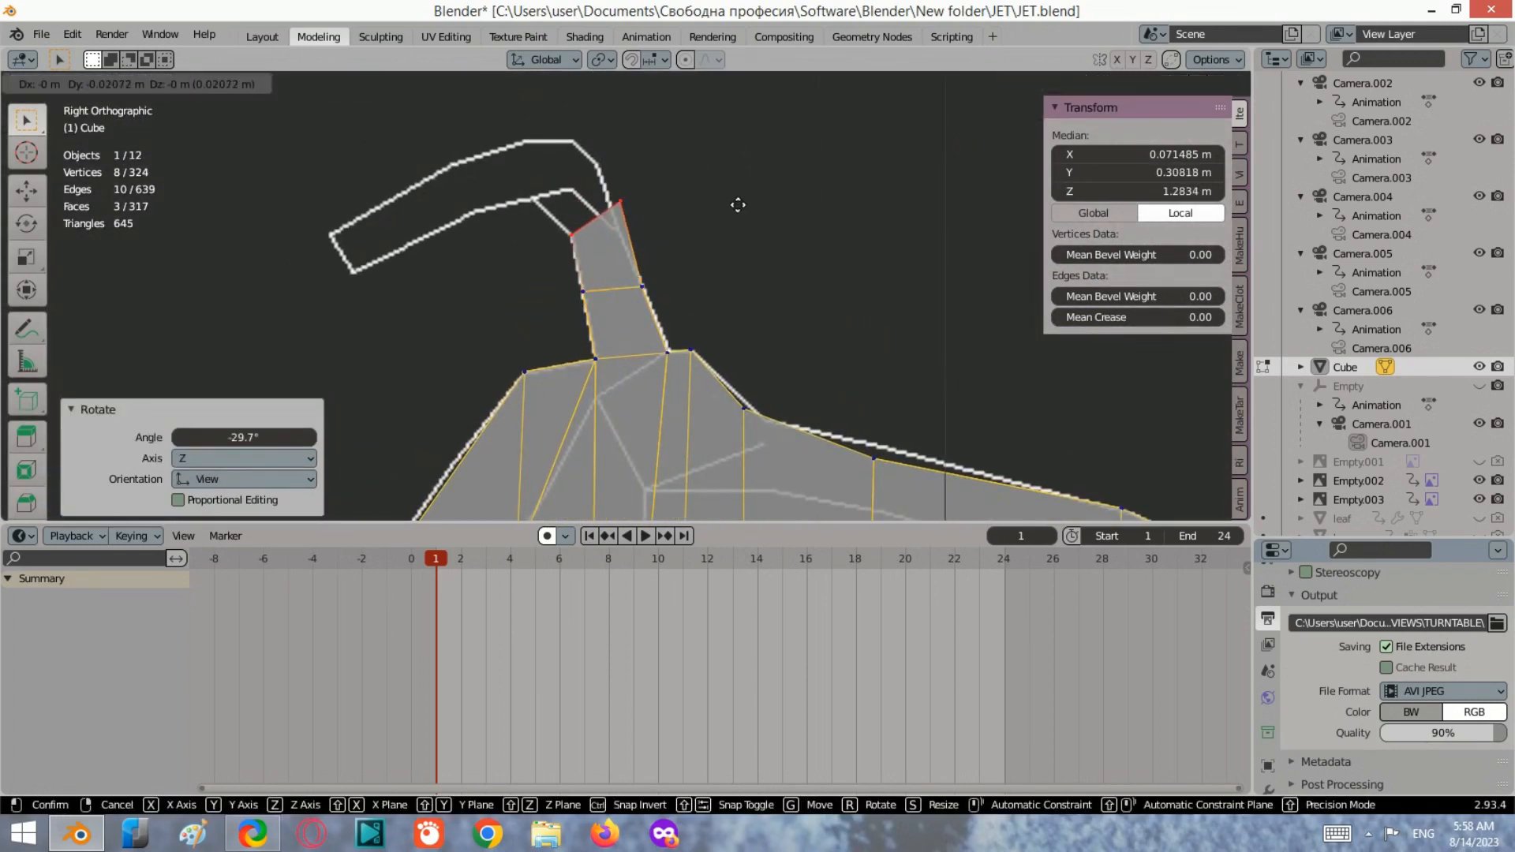
left_click(738, 206)
key("s")
left_click(762, 209)
Move the front vertices of the stem's top end forward about 0.021 m and down about 0.049 m.
left_click_drag(668, 254, 592, 172)
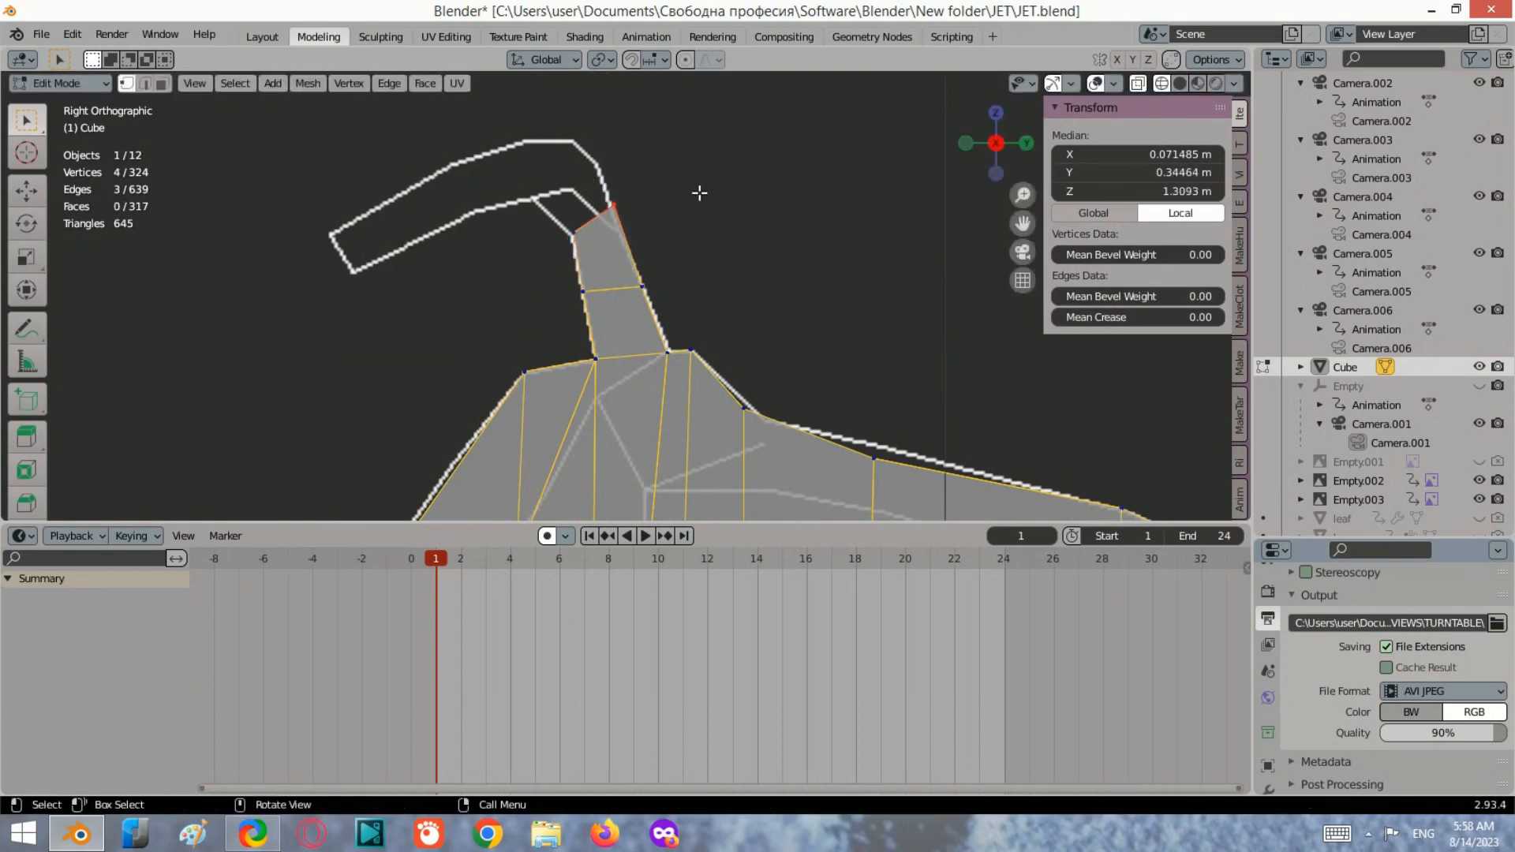
key("g")
left_click(715, 229)
scroll(754, 254, "down", 3)
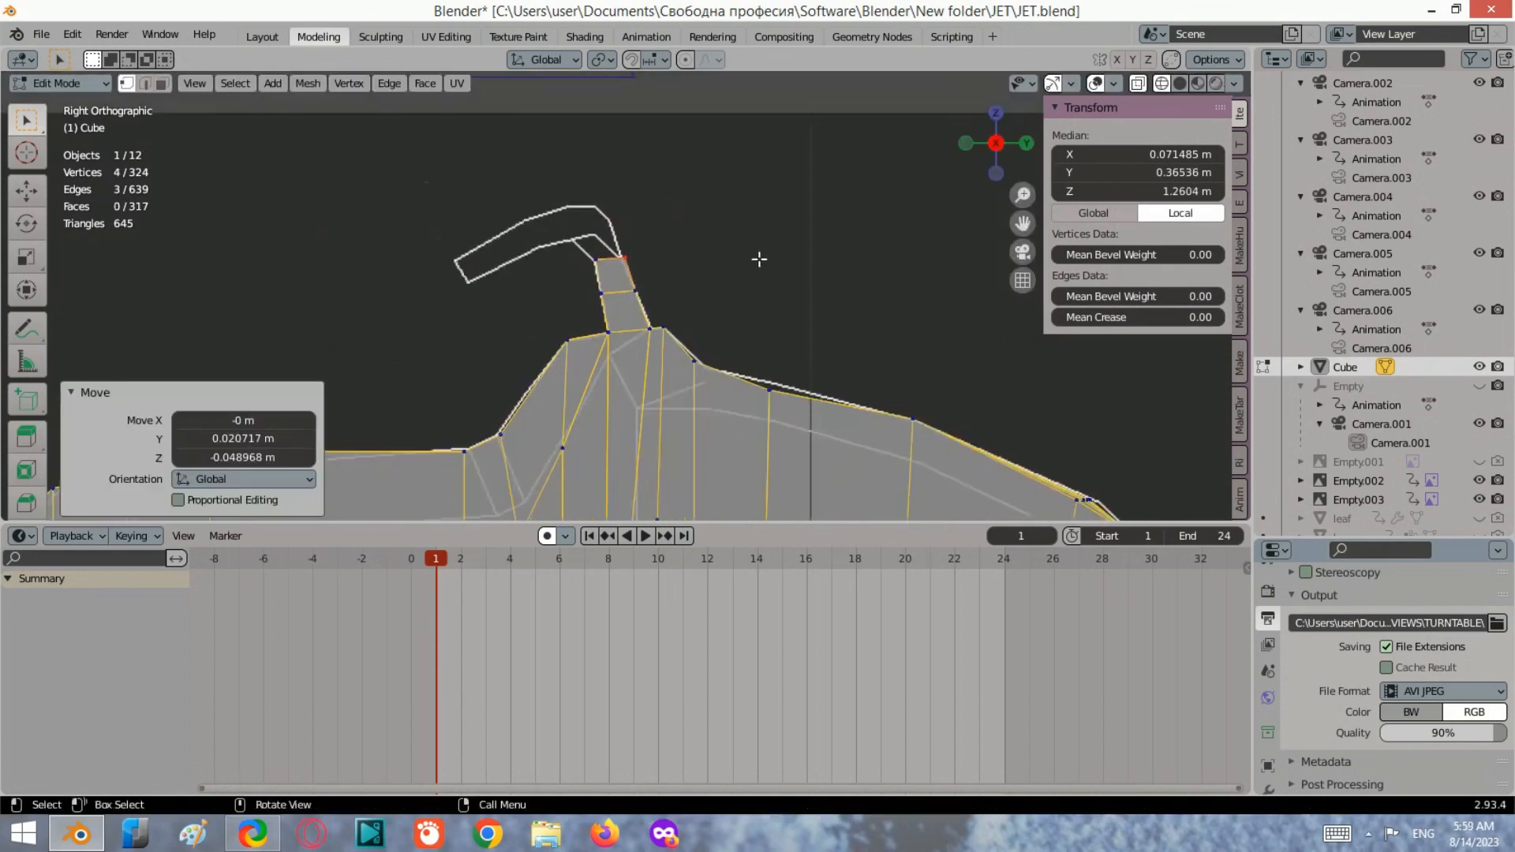
Select the stem's whole top end in the side view, scale it down slightly and shift it about 0.011 m back and 0.016 m up.
middle_click_drag(758, 258, 671, 268)
left_click(976, 145)
scroll(684, 246, "up", 6)
left_click_drag(727, 243, 495, 169)
key("r")
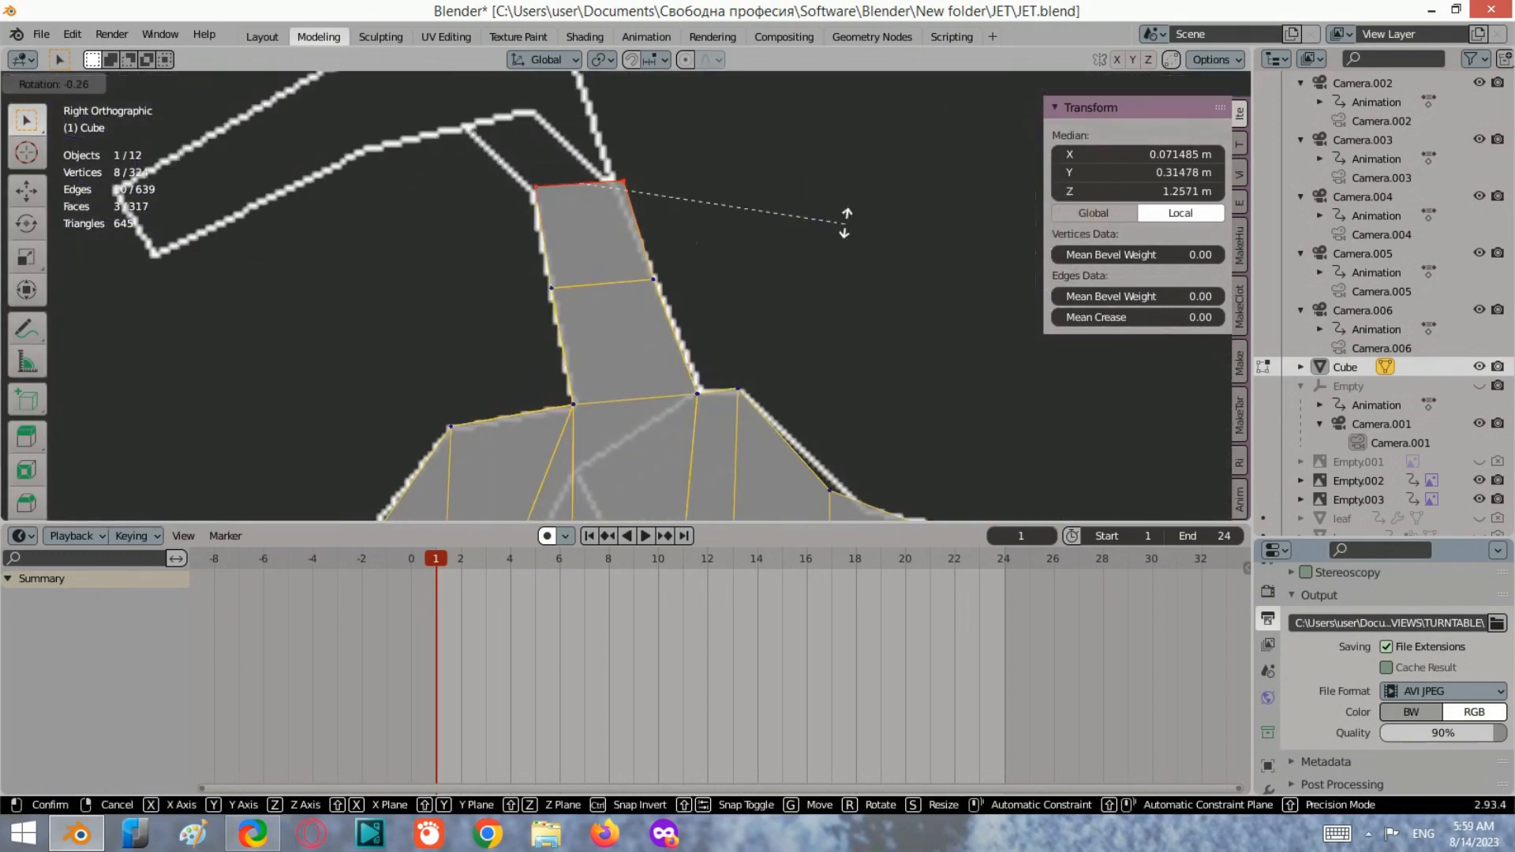
left_click(834, 203)
key("ctrl+z")
key("s")
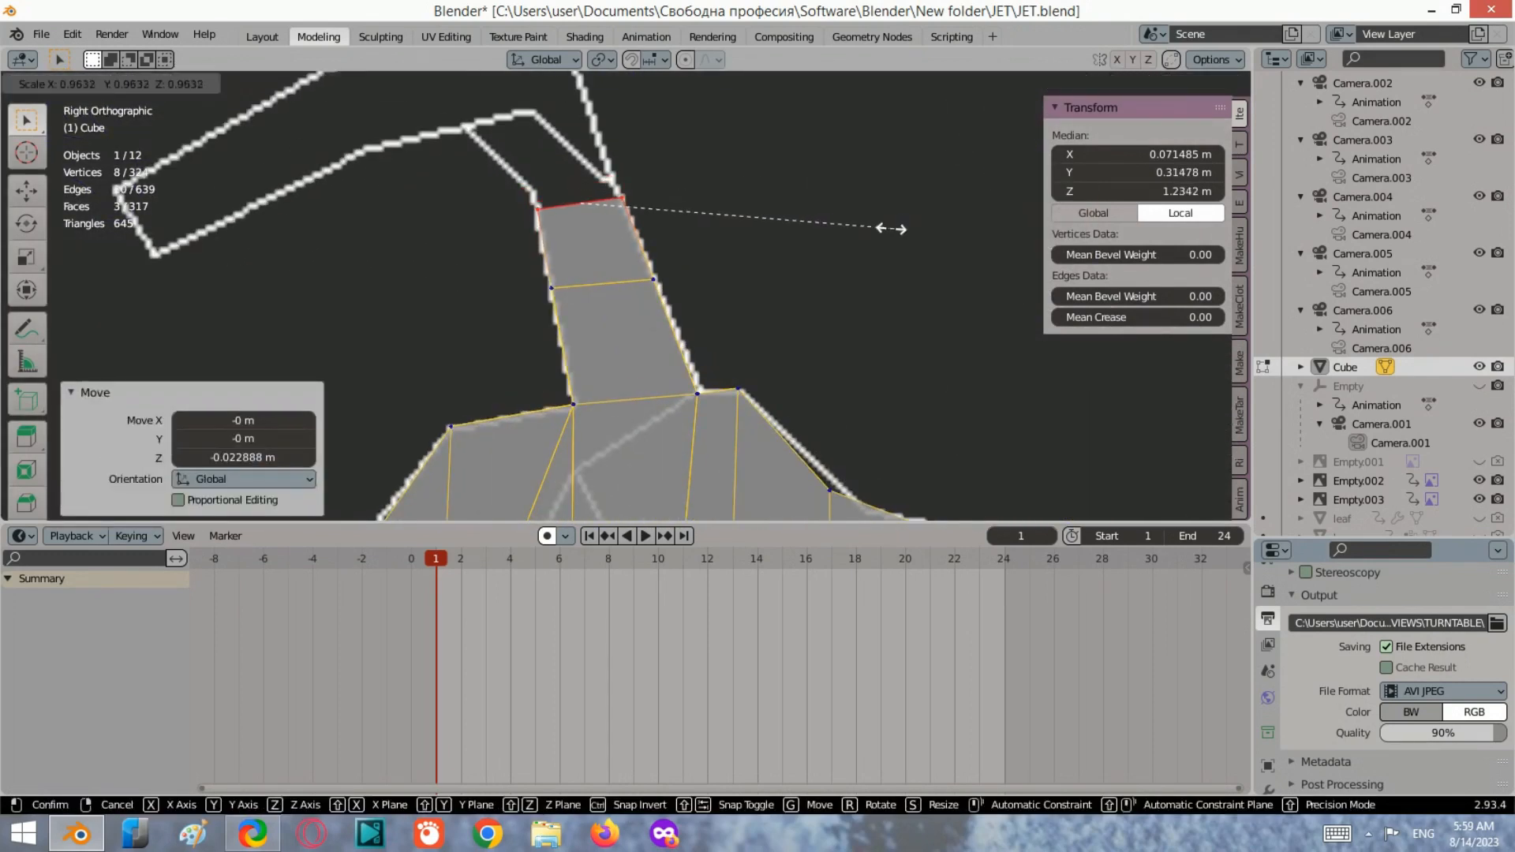
left_click(868, 229)
key("g")
left_click(858, 214)
Extrude the stem's top faces about 0.107 m and move the new end about 0.060 m back and 0.027 m down to the handlebar underside.
scroll(873, 254, "down", 5)
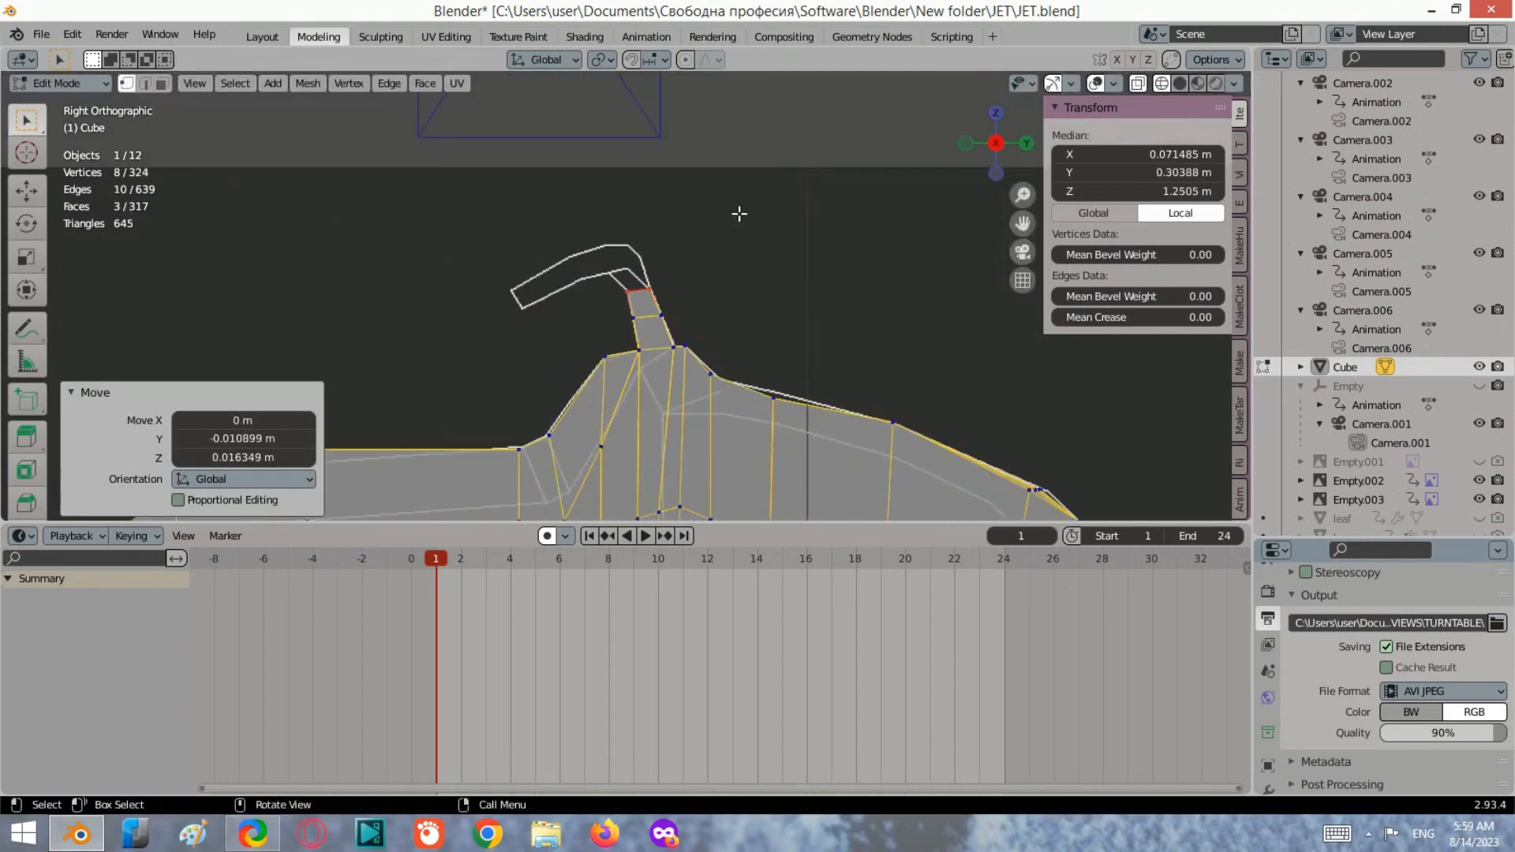
scroll(681, 238, "up", 2)
key("e")
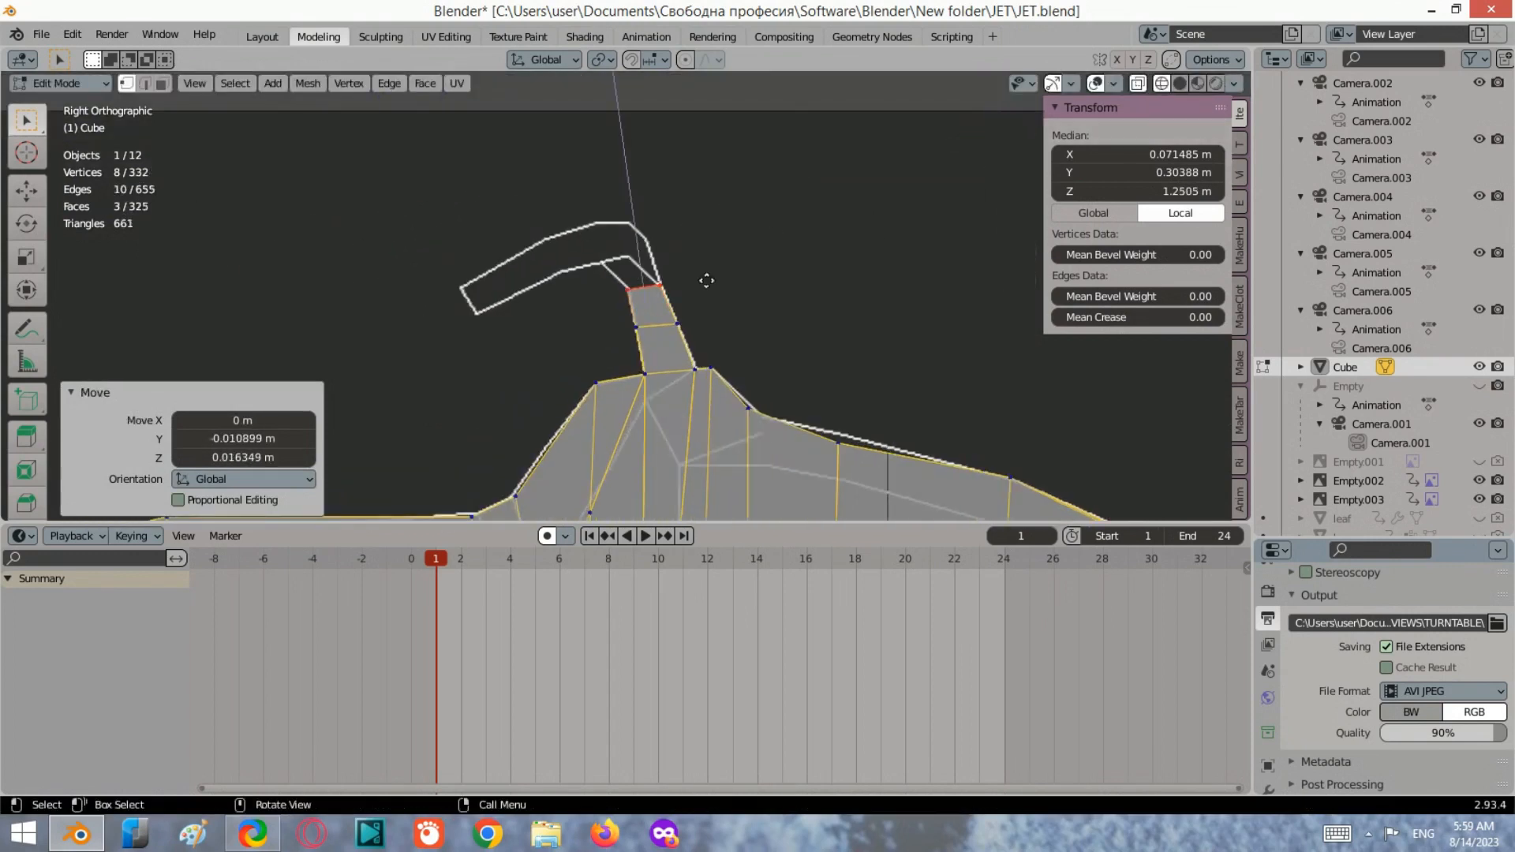
left_click(693, 271)
key("g")
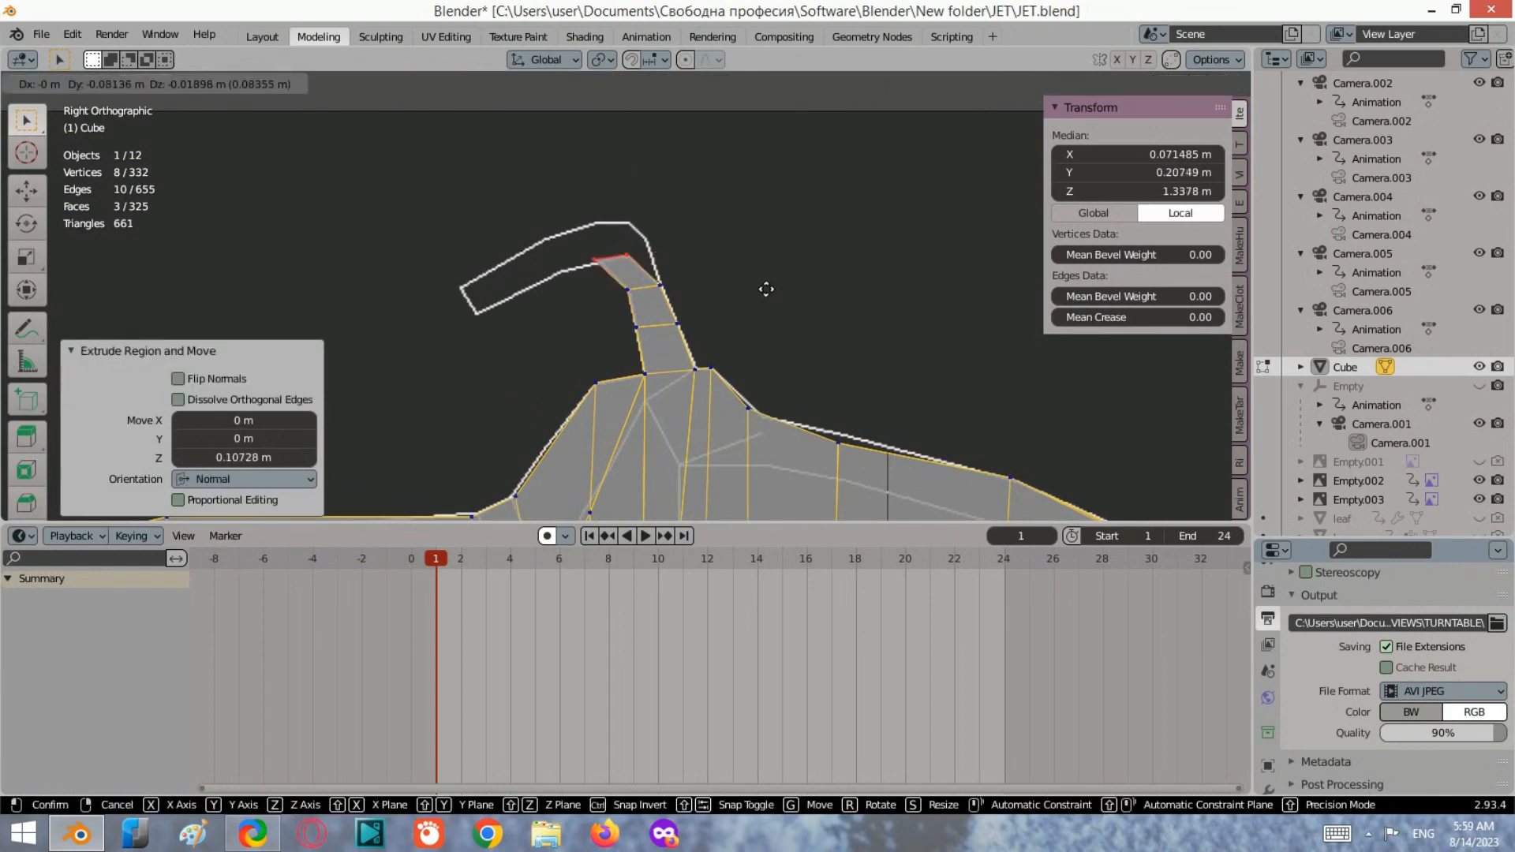
left_click(775, 292)
Move the front vertices of the new stem end forward about 0.049 m and up about 0.009 m to the reference outline.
scroll(653, 238, "up", 3)
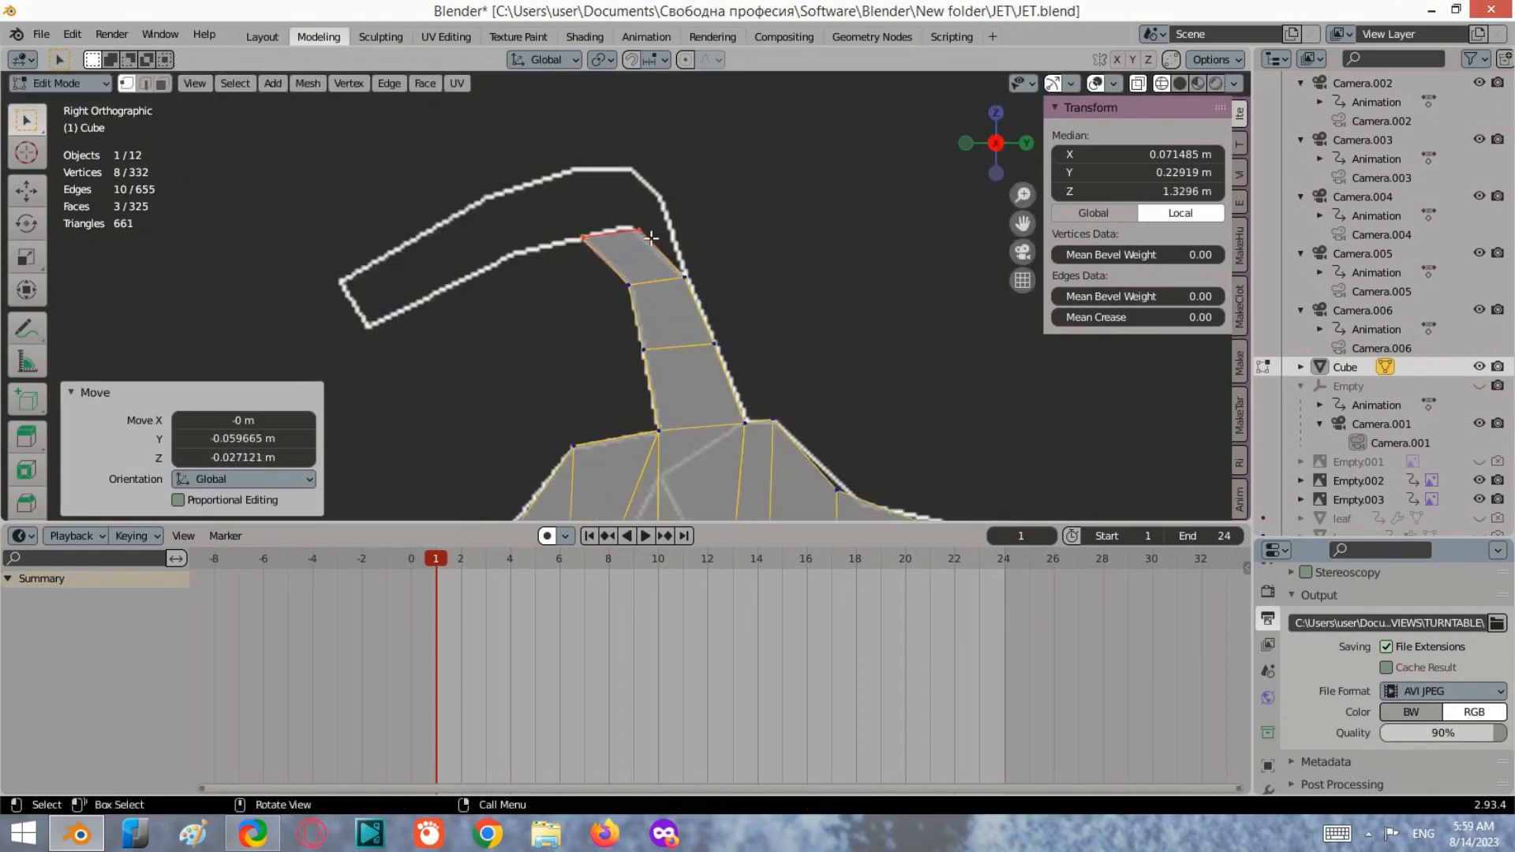
left_click_drag(697, 252, 628, 148)
key("g")
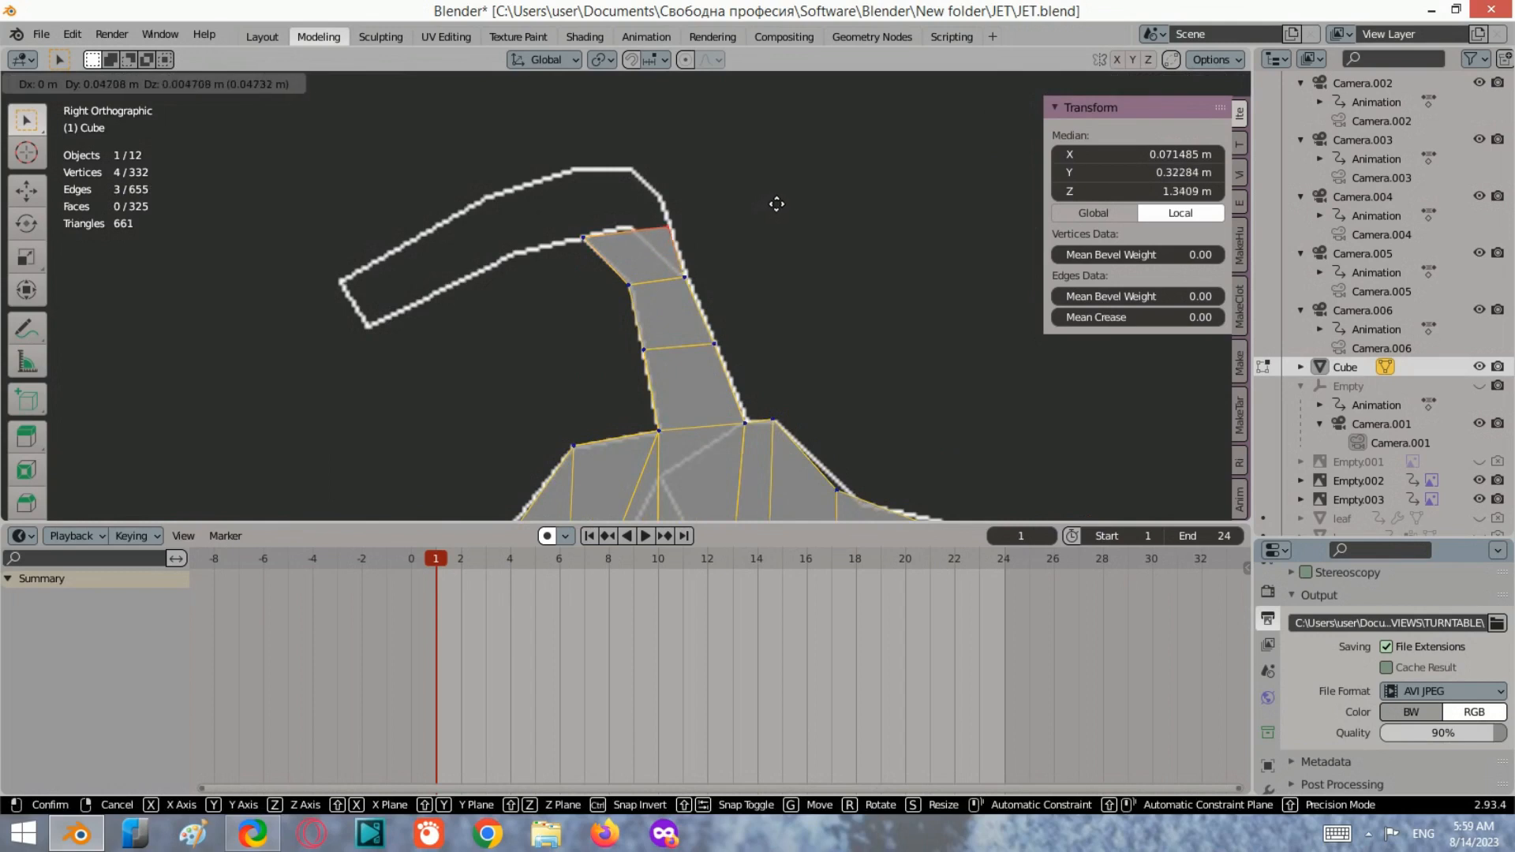
left_click(635, 251)
Select the two uppermost vertex rings of the stem and widen them along the X axis to about 1.35.
middle_click_drag(624, 258, 587, 358)
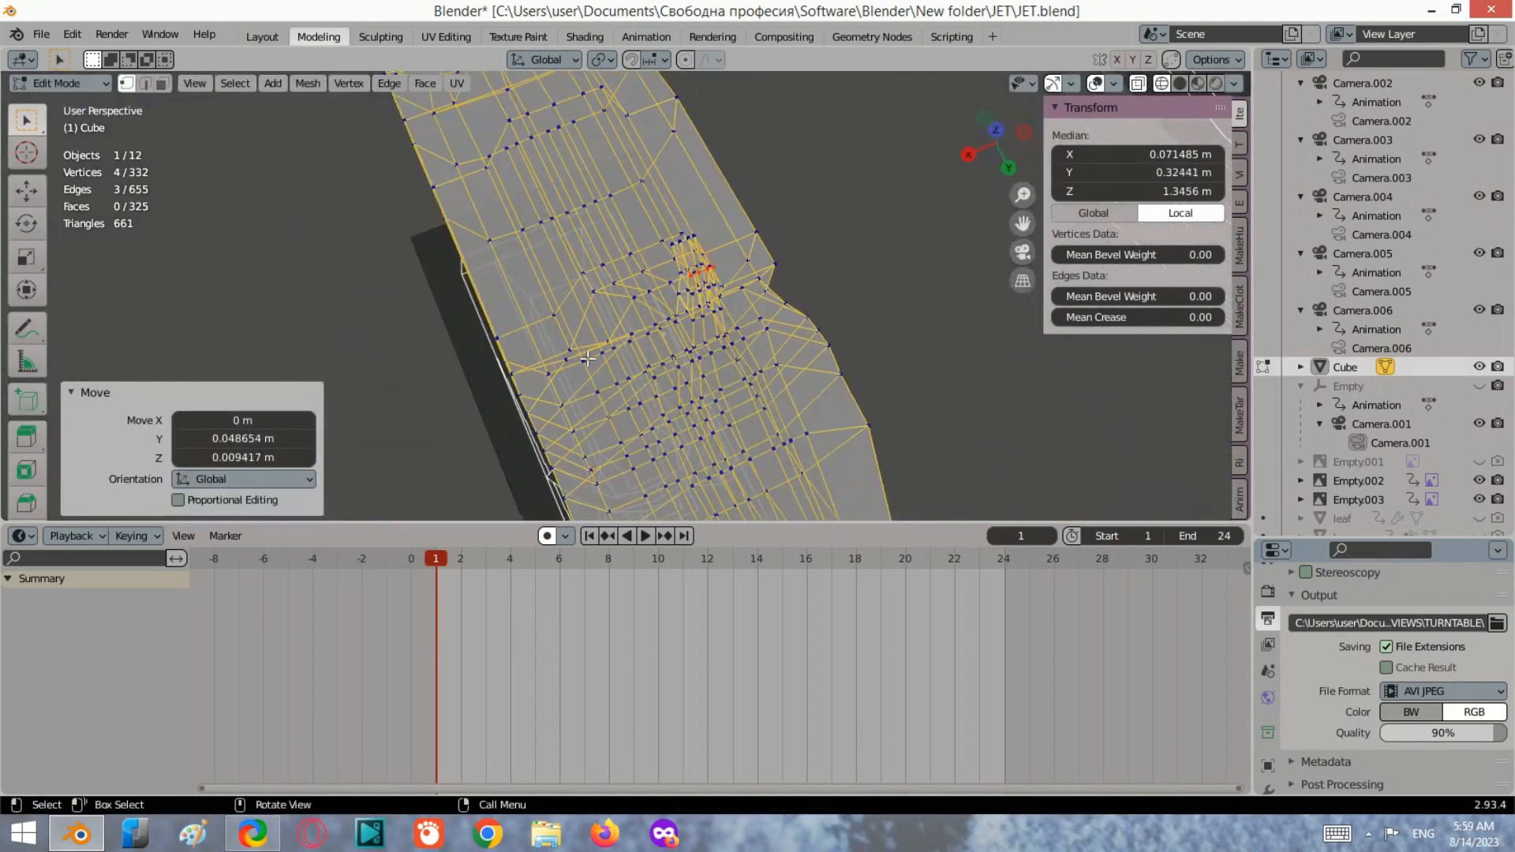
left_click(999, 129)
middle_click_drag(646, 319, 433, 131)
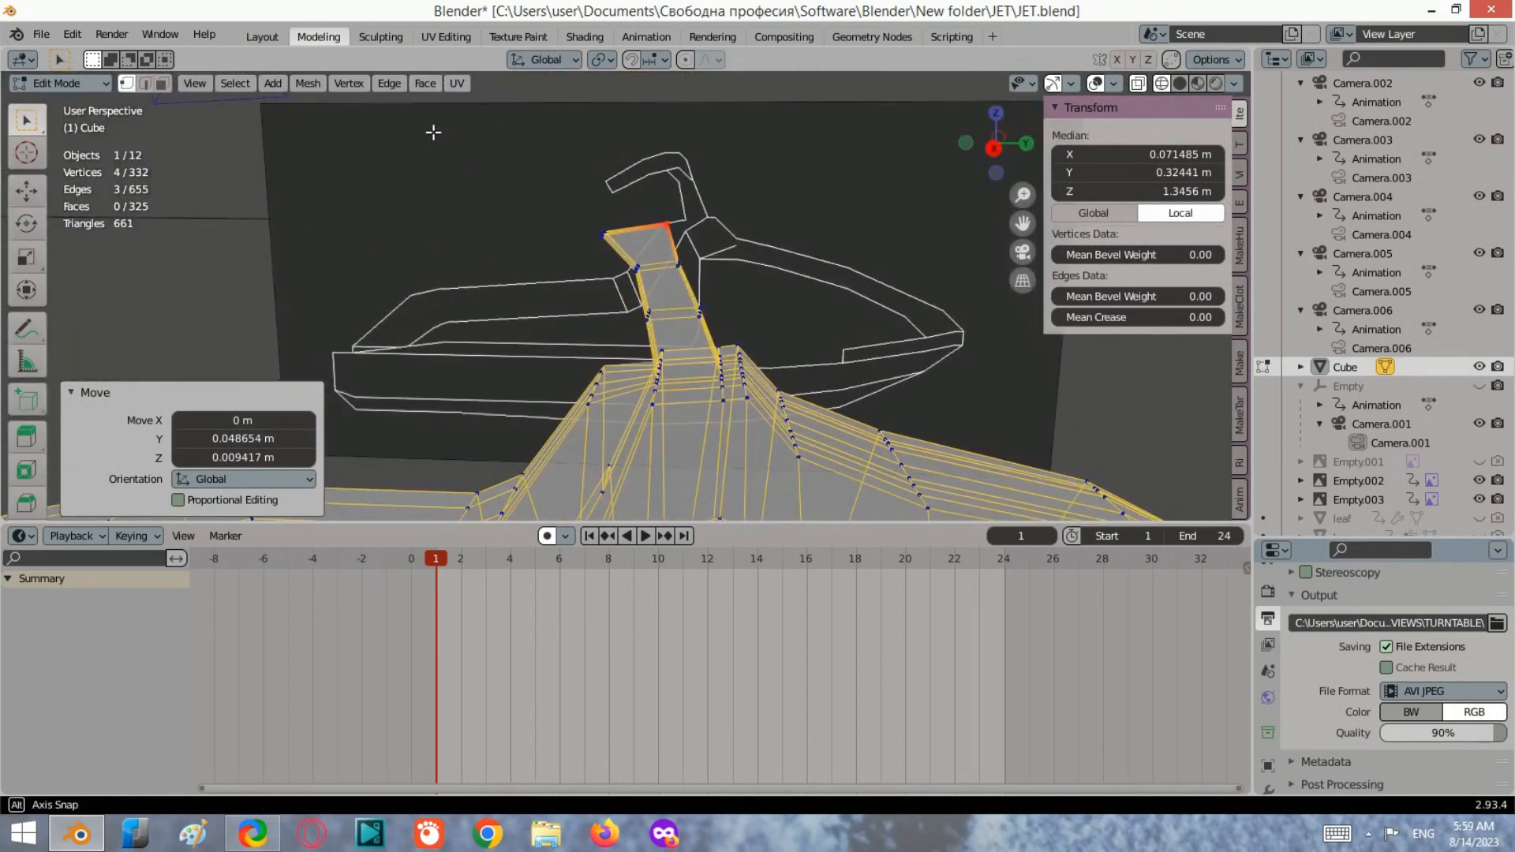
left_click(994, 148)
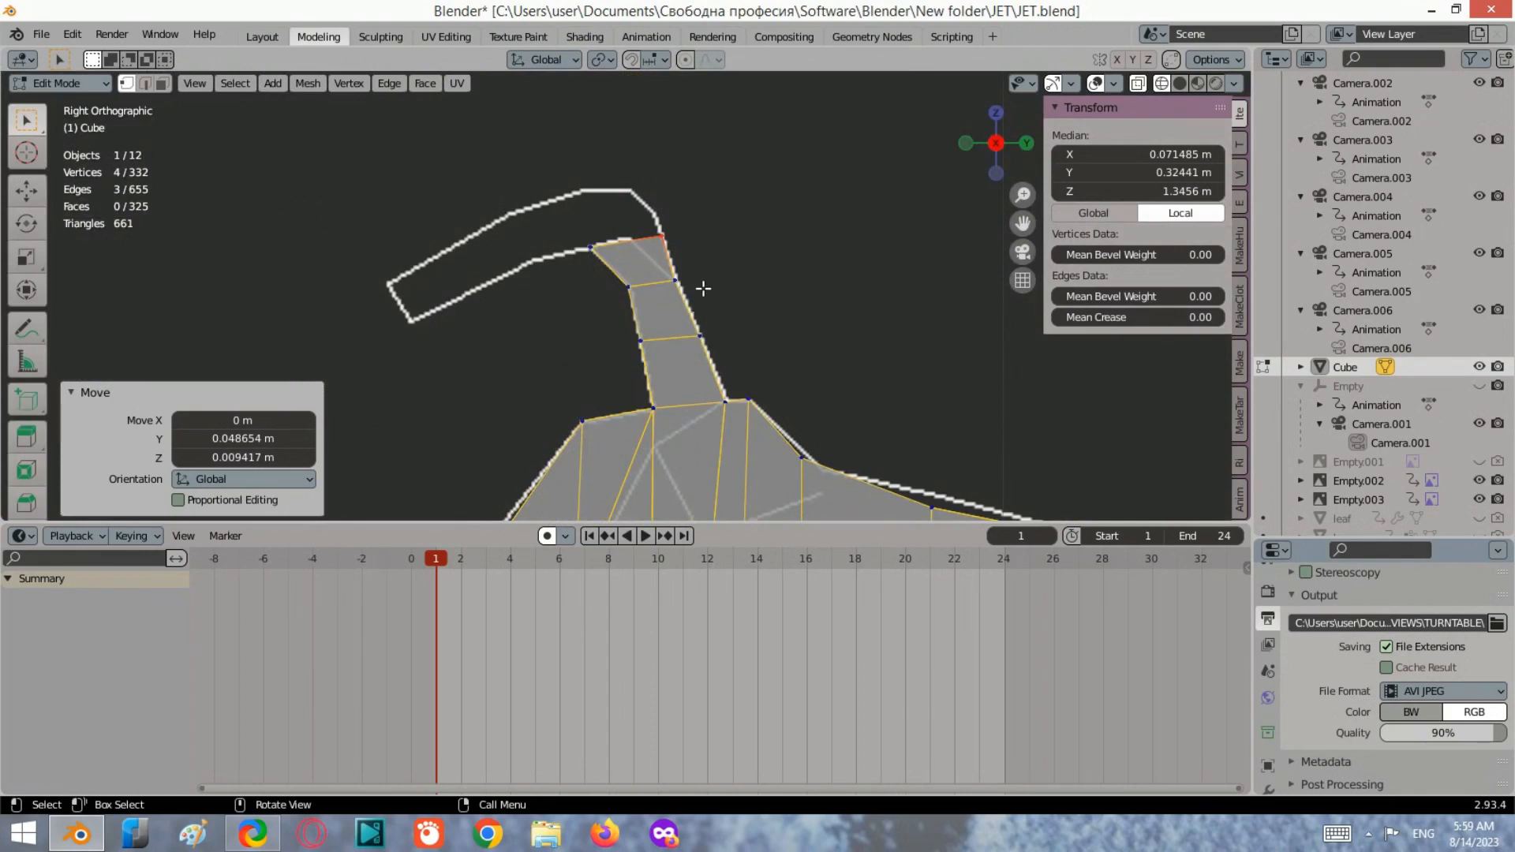
left_click_drag(703, 289, 542, 191)
left_click(996, 116)
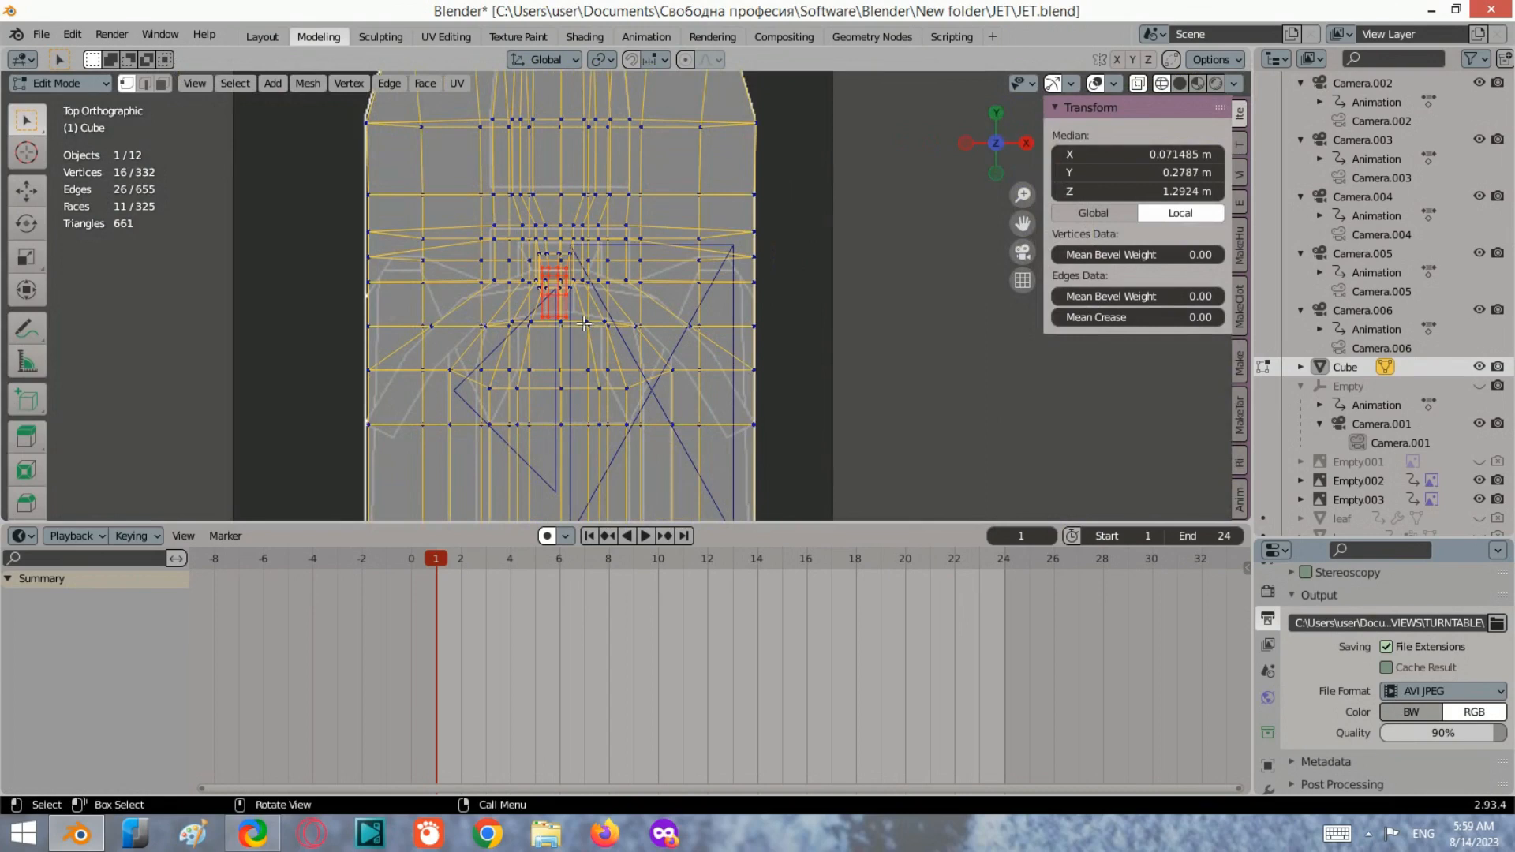
scroll(579, 324, "up", 1)
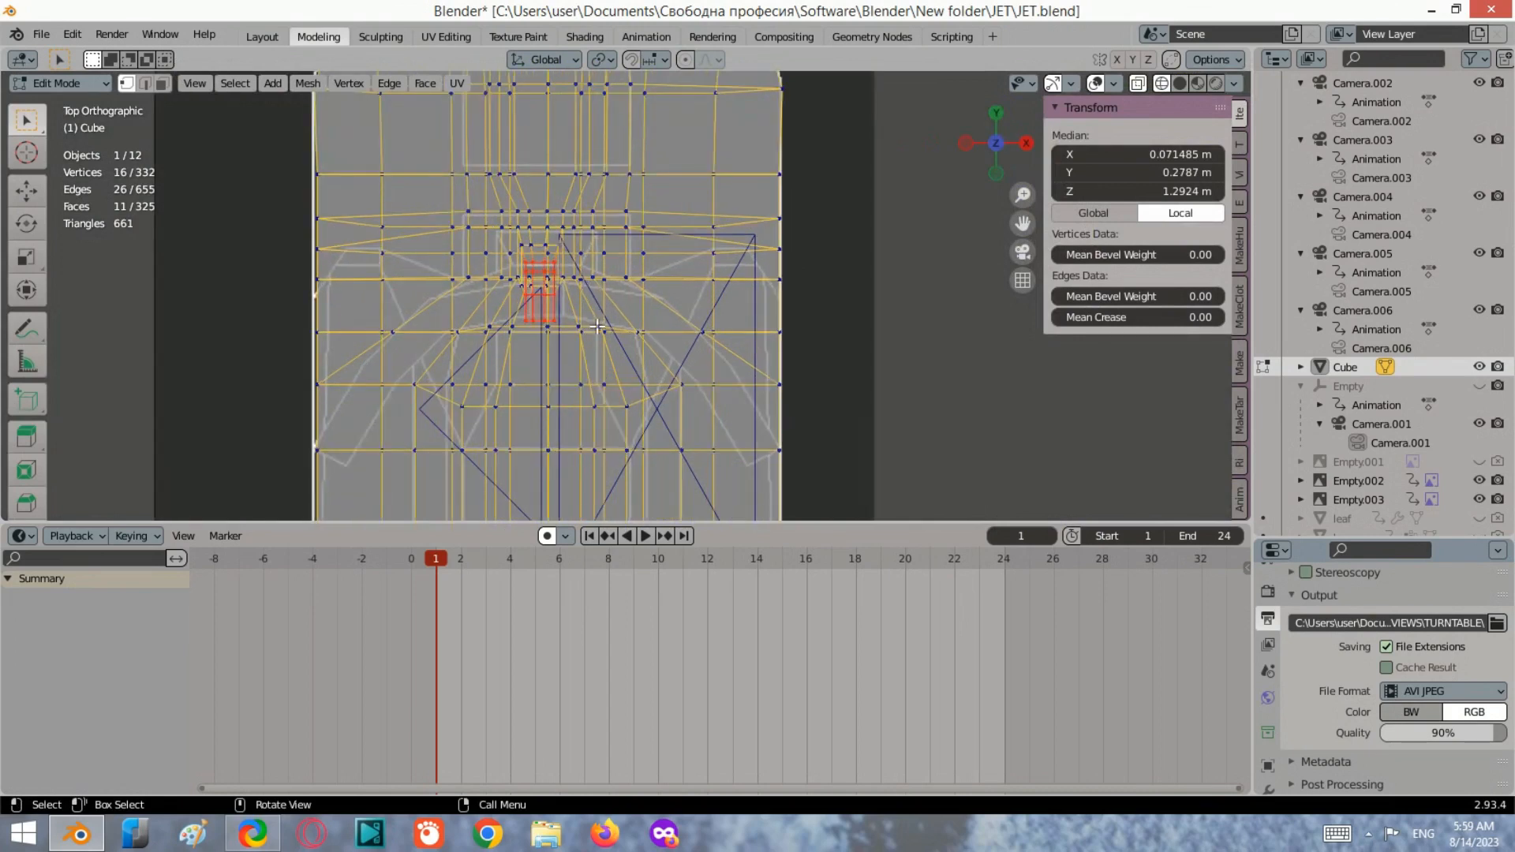
key("s")
key("x")
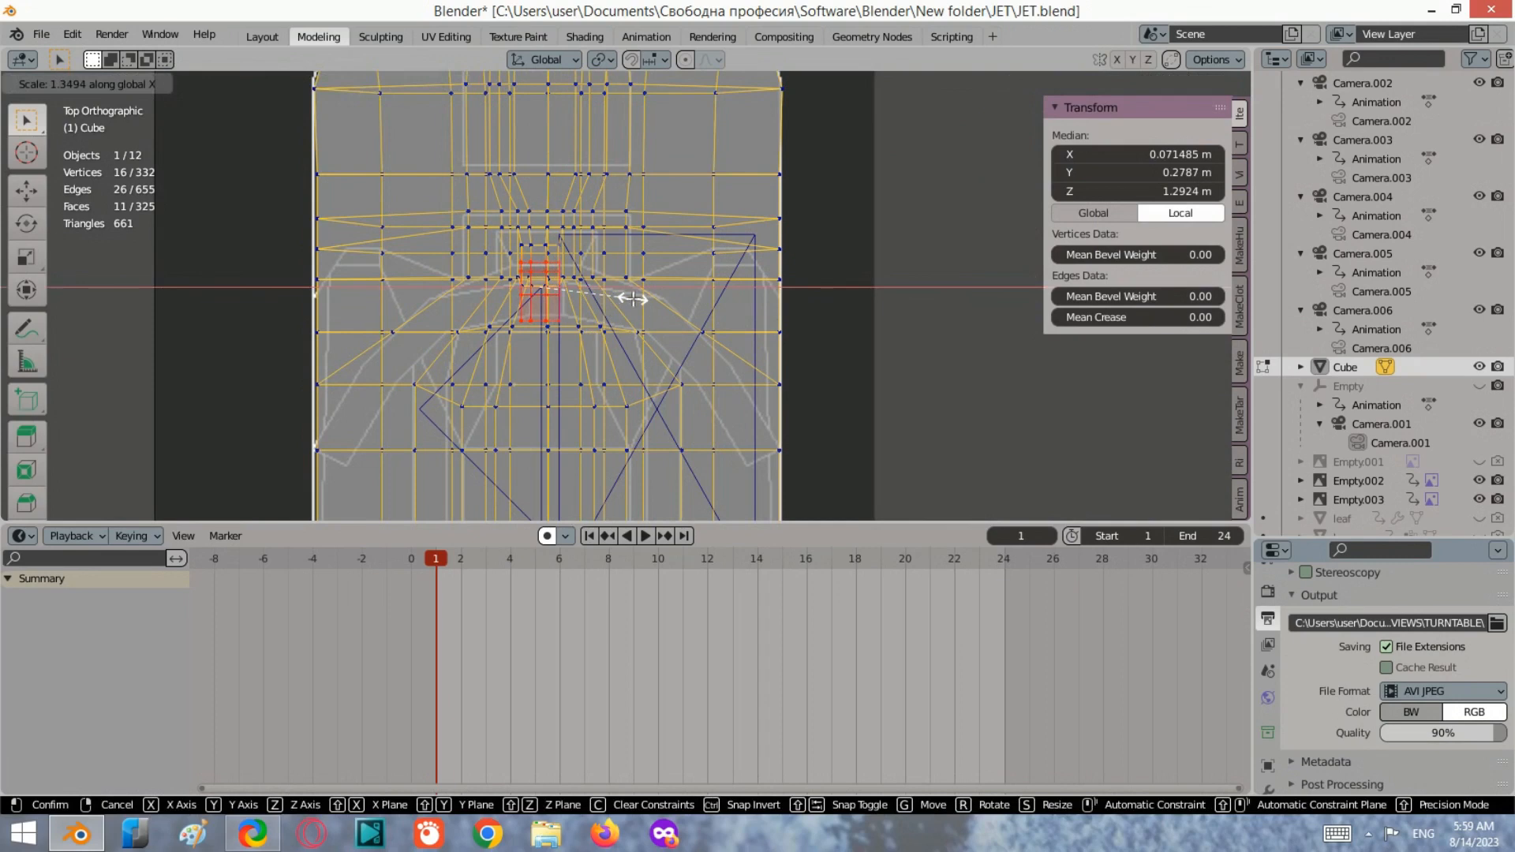
left_click(632, 298)
Deselect everything and clip the view to a region around the handlebar stem so the hull is hidden.
middle_click_drag(632, 298, 605, 92)
scroll(552, 271, "up", 2)
scroll(721, 376, "down", 2)
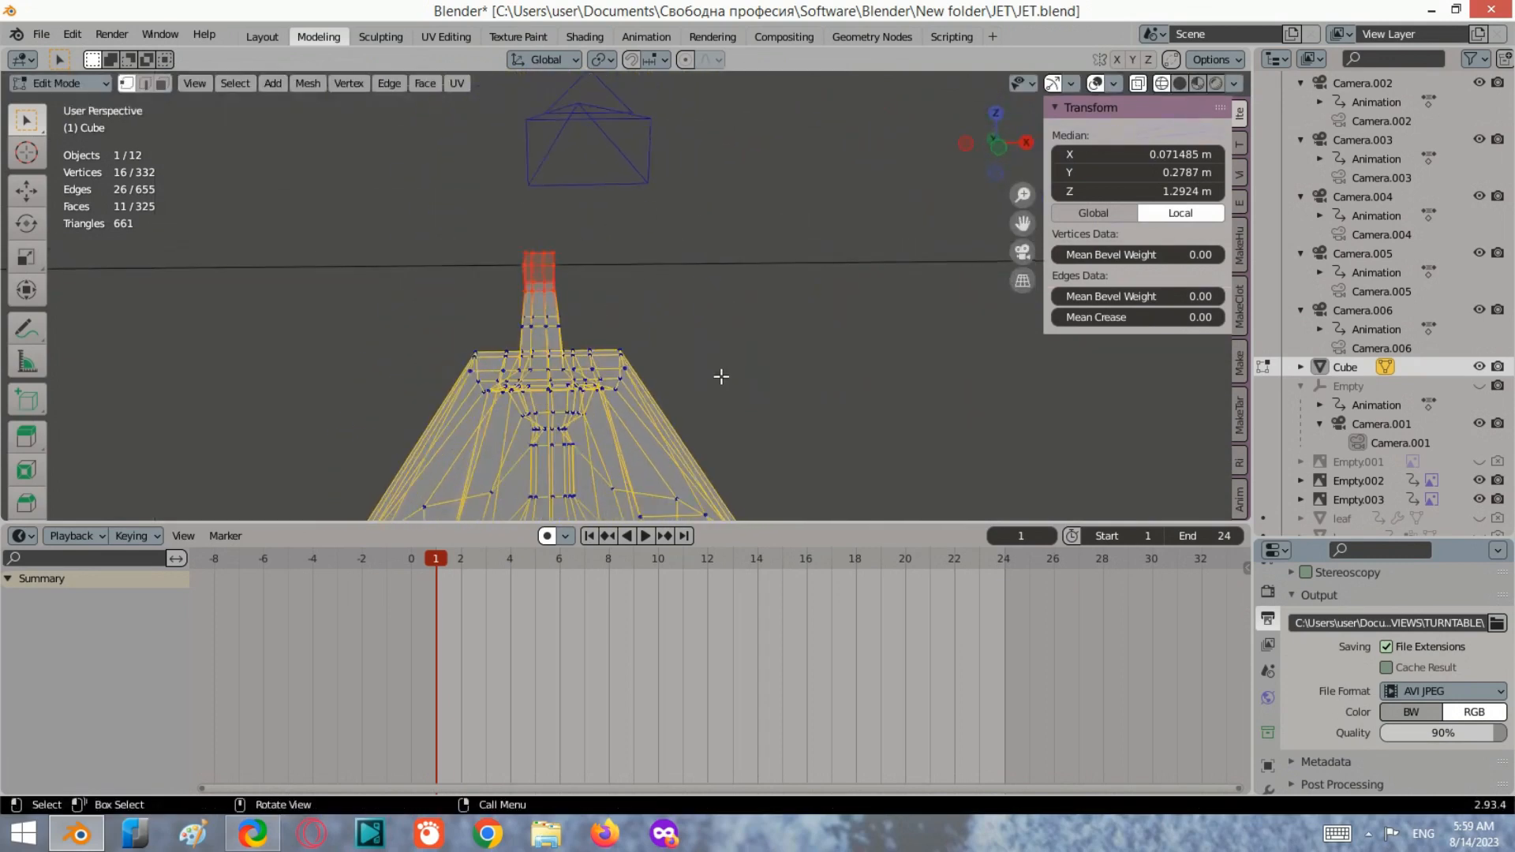
left_click(757, 422)
middle_click_drag(758, 423, 745, 297, "shift")
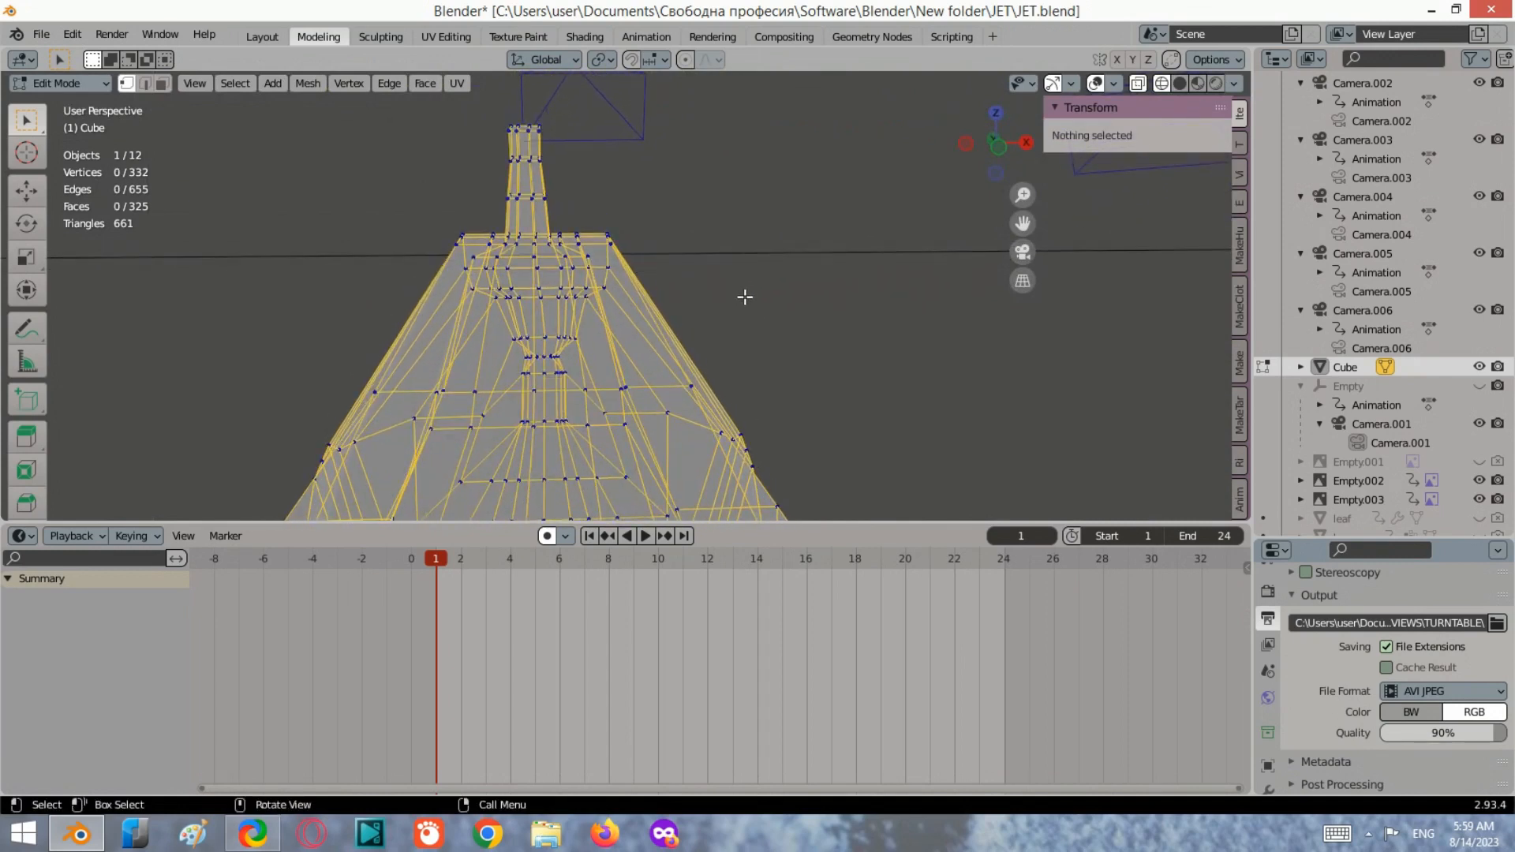
key("b")
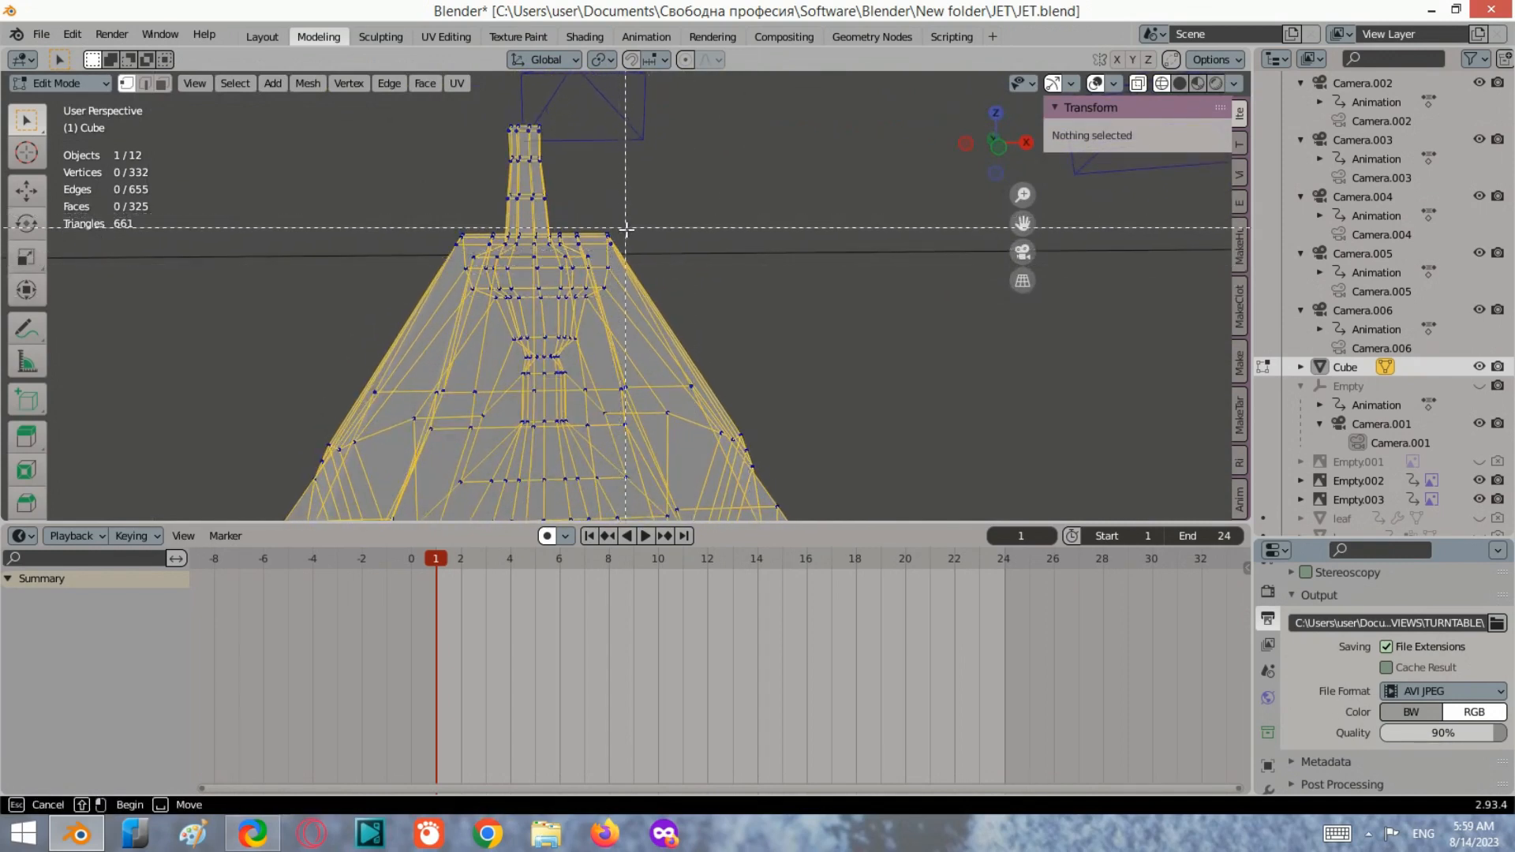
mouse_move(629, 225)
left_mouse_down()
mouse_move(483, 132)
mouse_move(479, 109)
left_mouse_up()
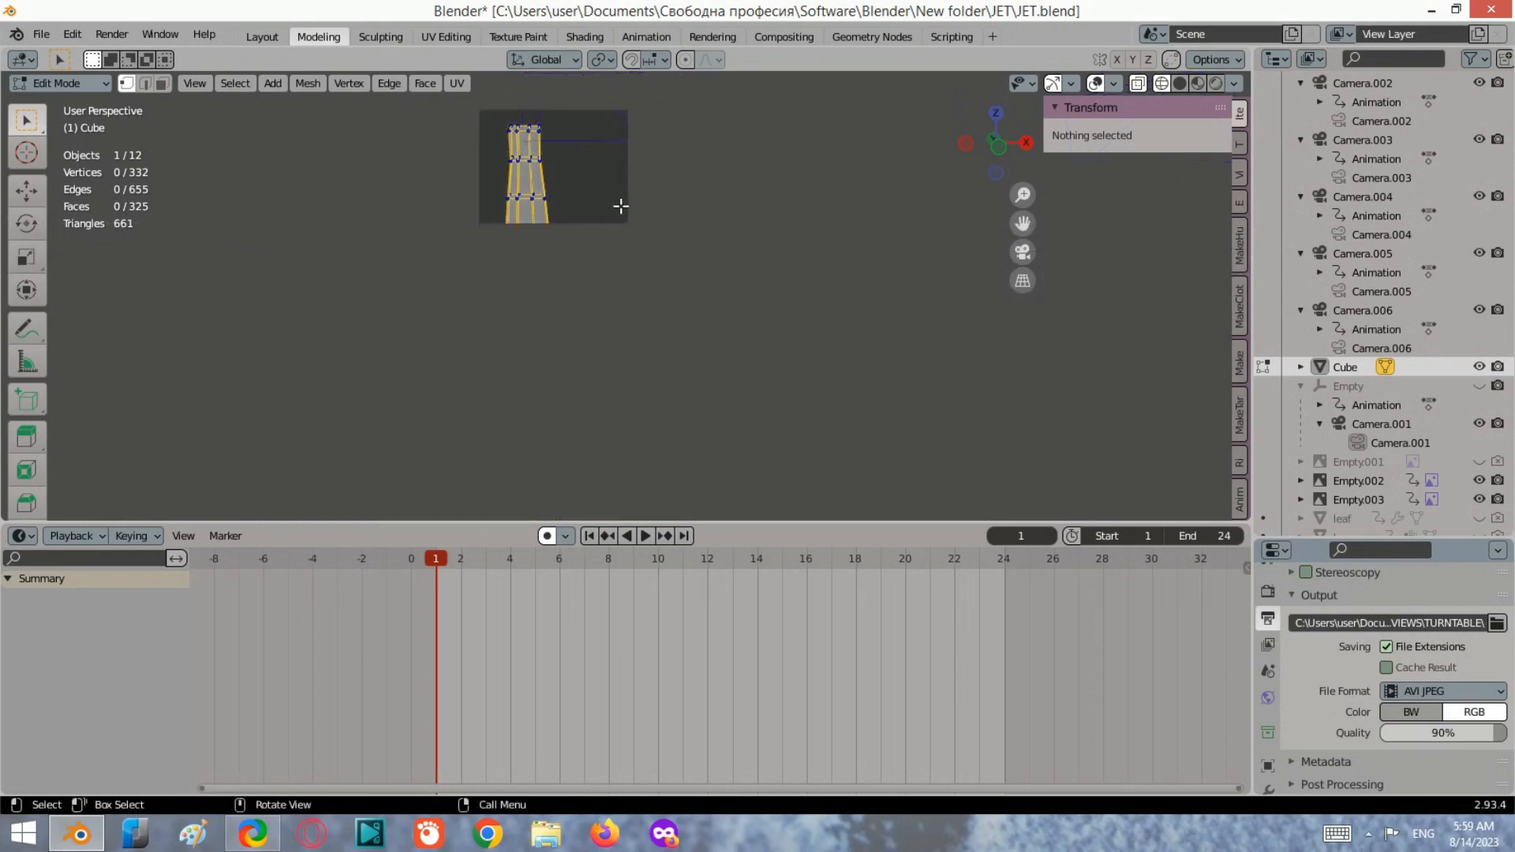
Compare the isolated stem with the handlebar reference from the top, bottom and side views.
middle_click_drag(701, 265, 707, 389)
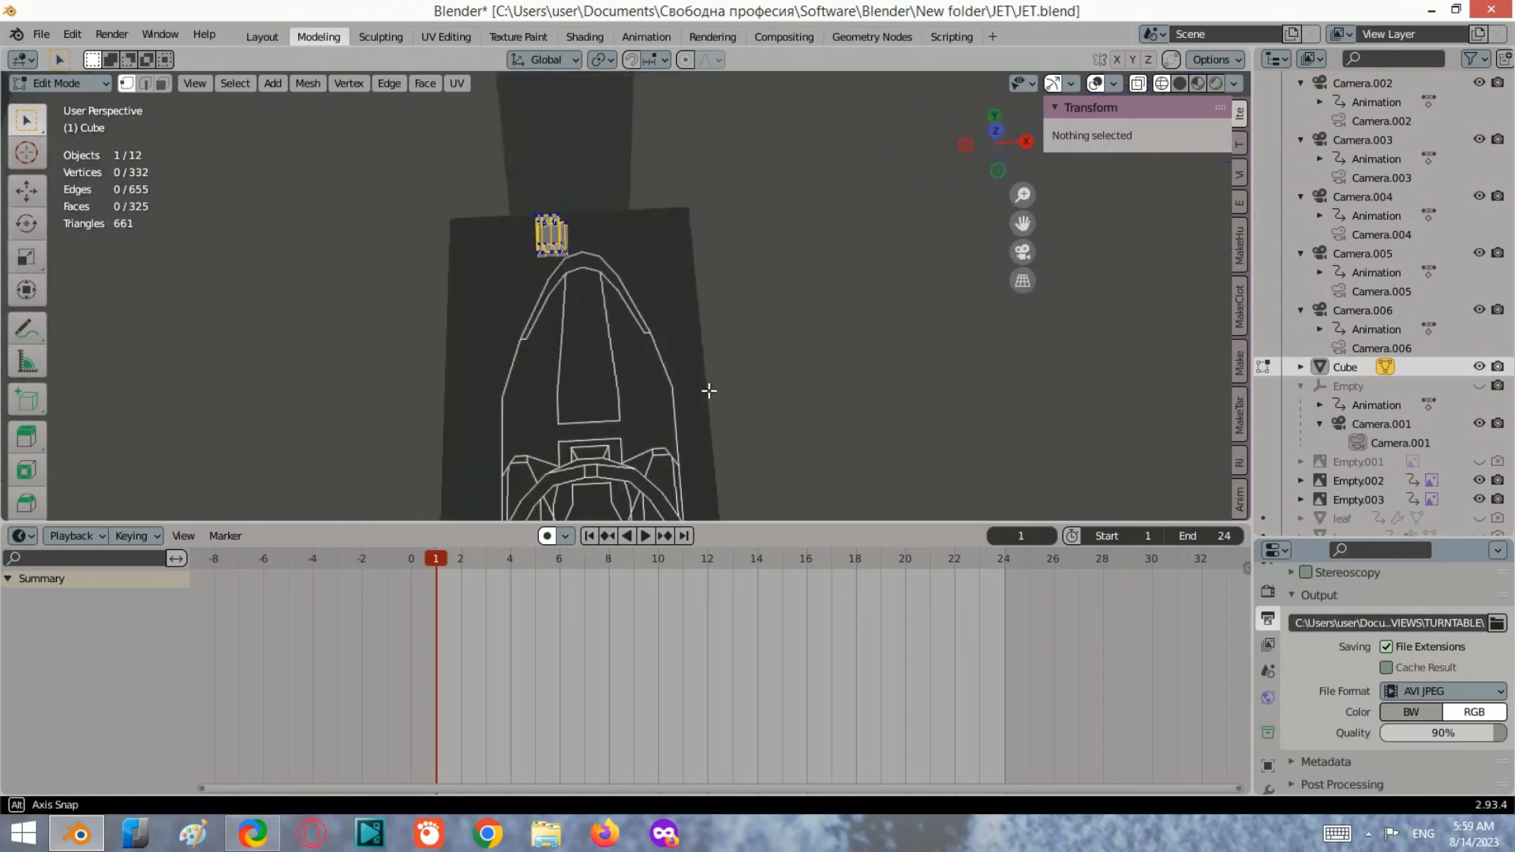
left_click(995, 128)
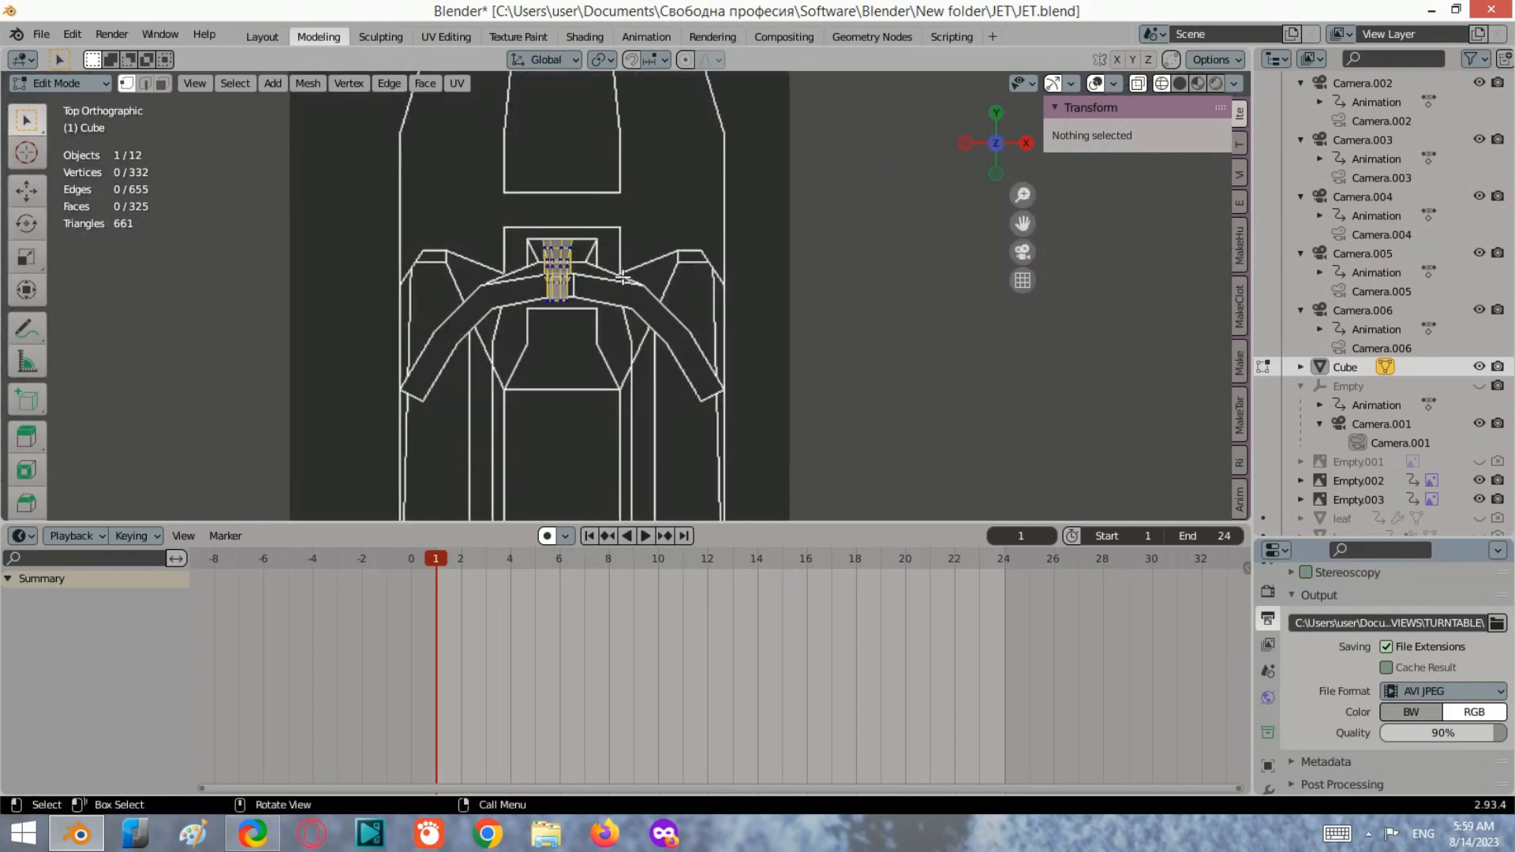
scroll(623, 278, "up", 5)
middle_click_drag(636, 348, 494, 251)
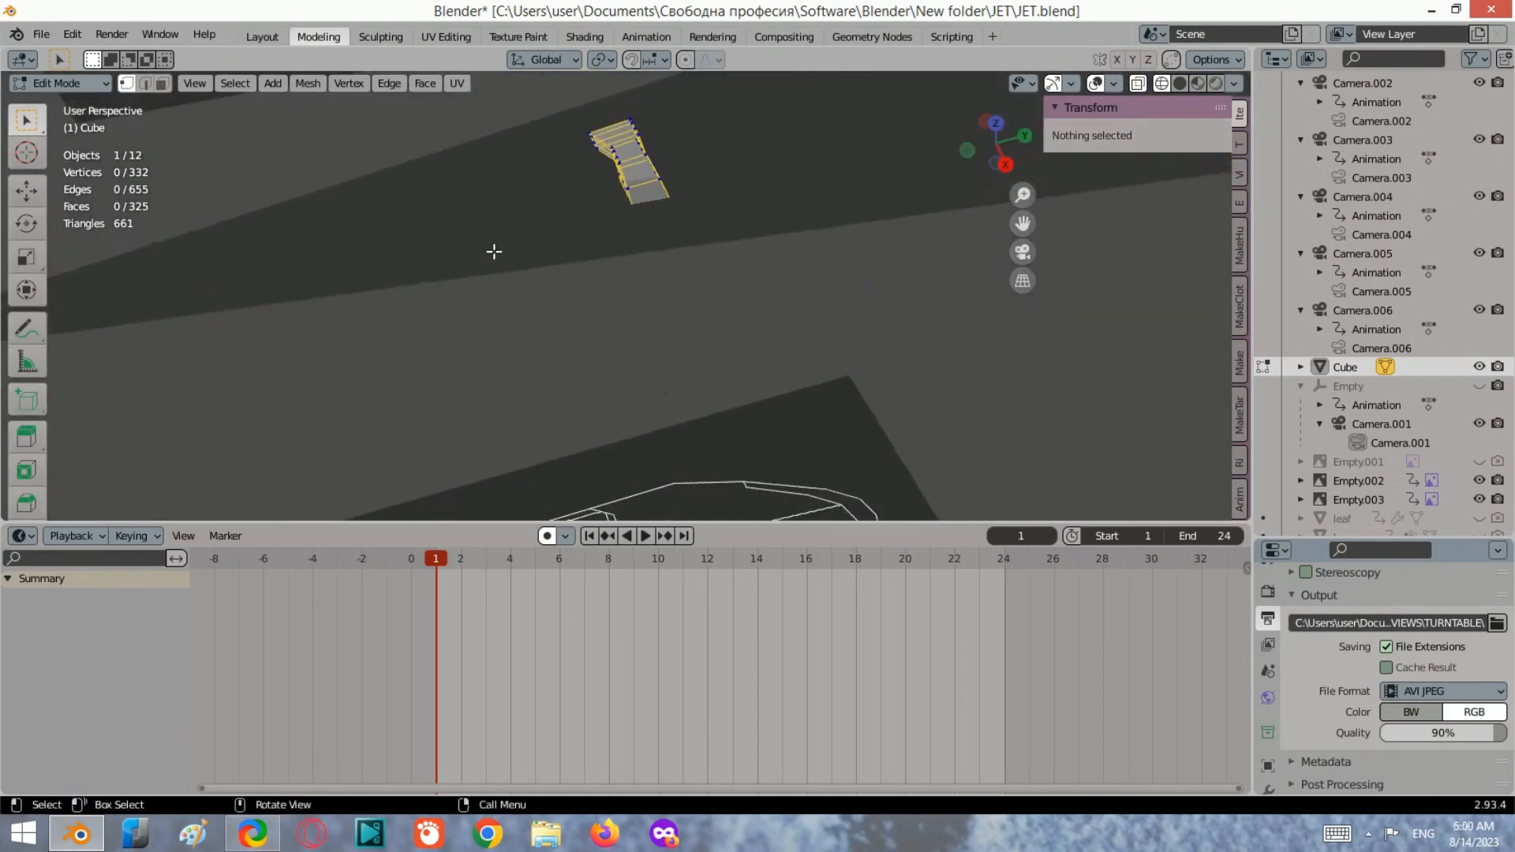
left_click(1002, 165)
scroll(544, 303, "up", 3)
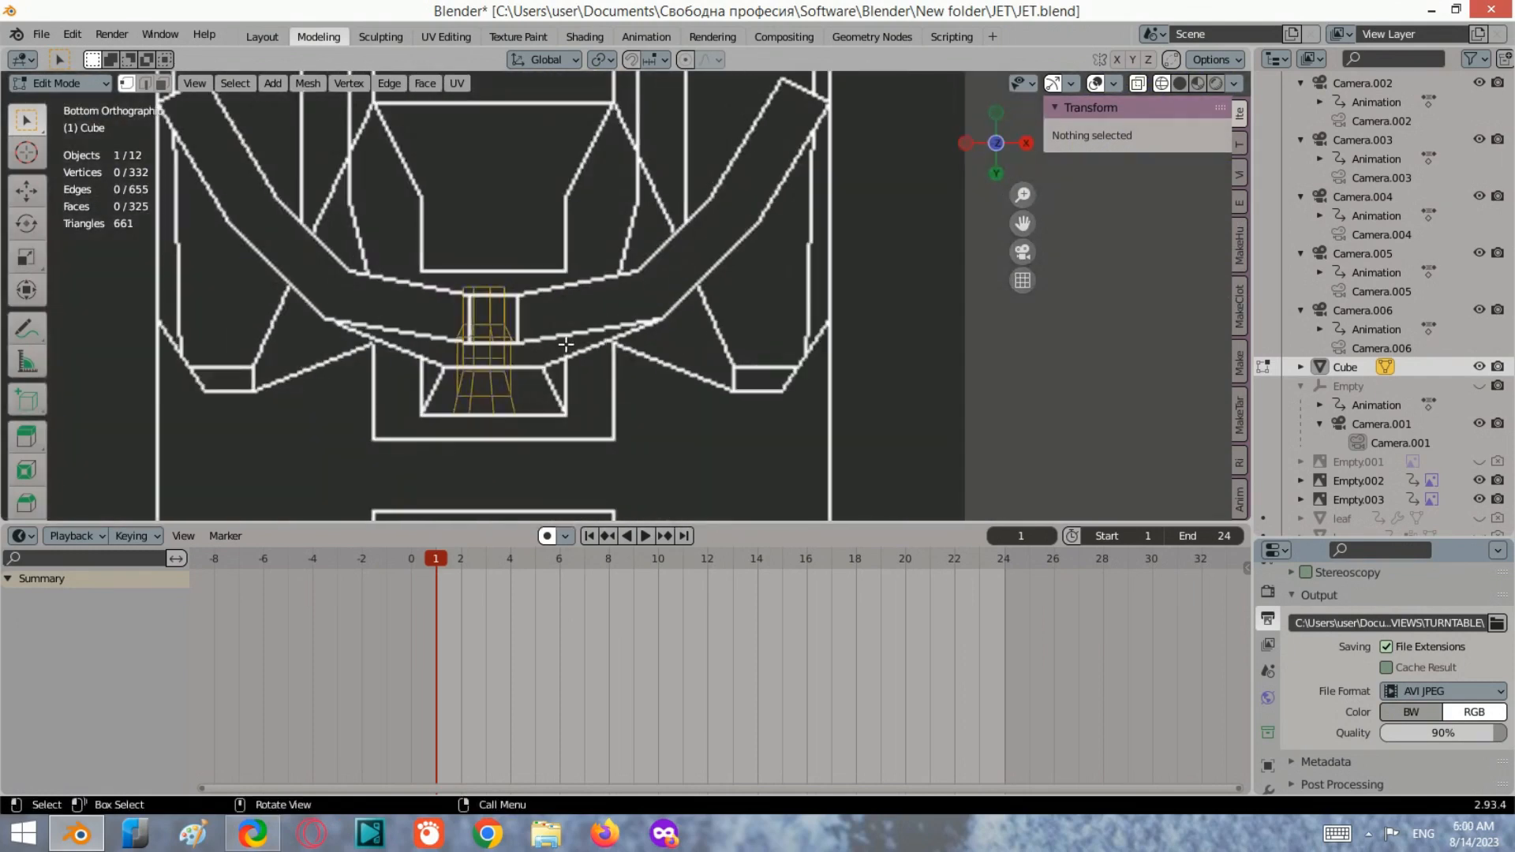
middle_click_drag(626, 362, 324, 189)
scroll(325, 189, "down", 2)
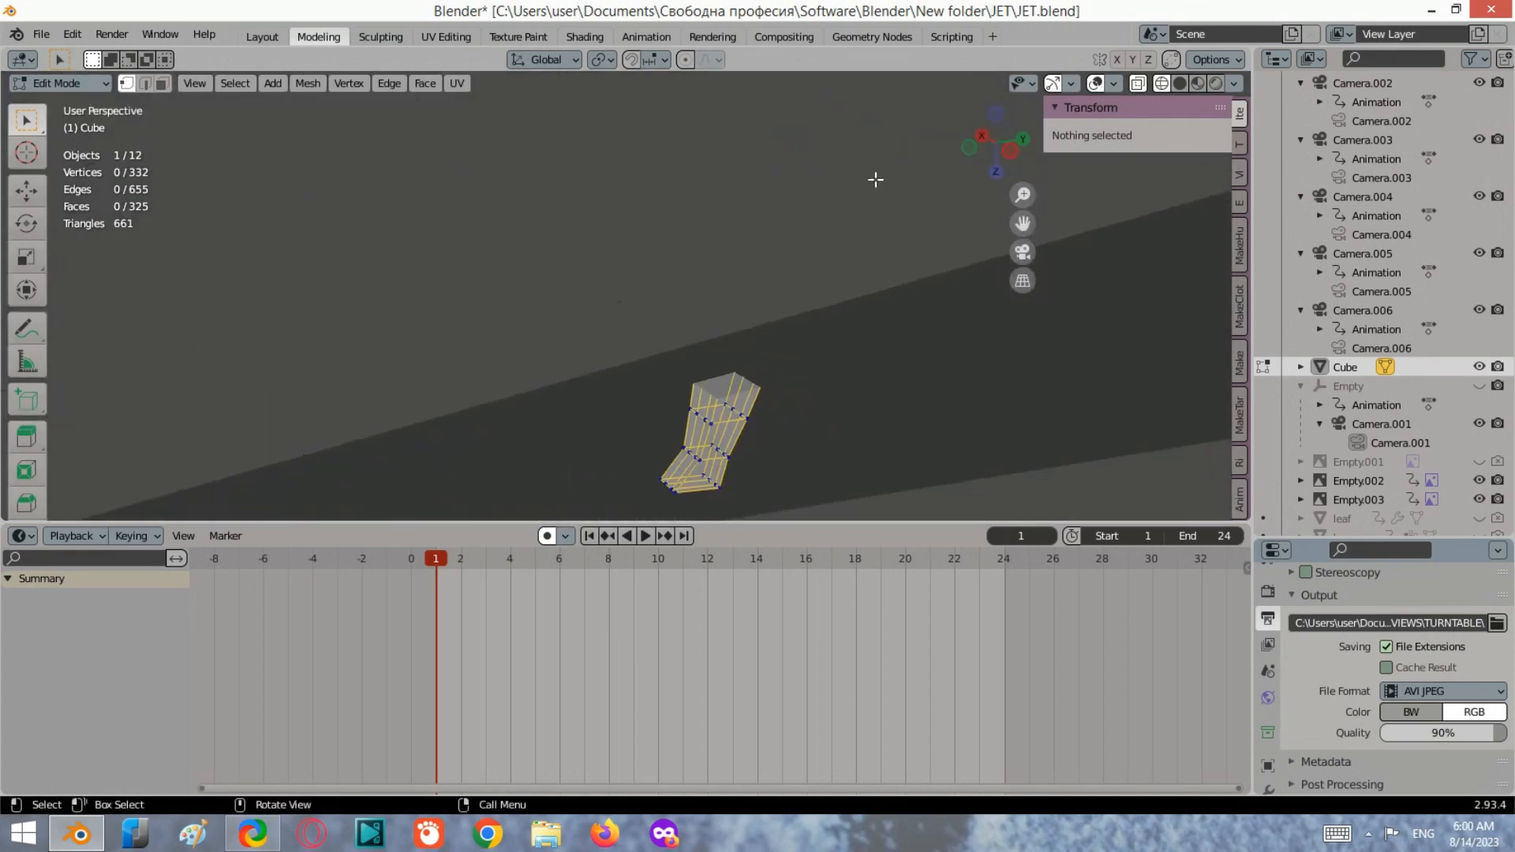
left_click(1010, 149)
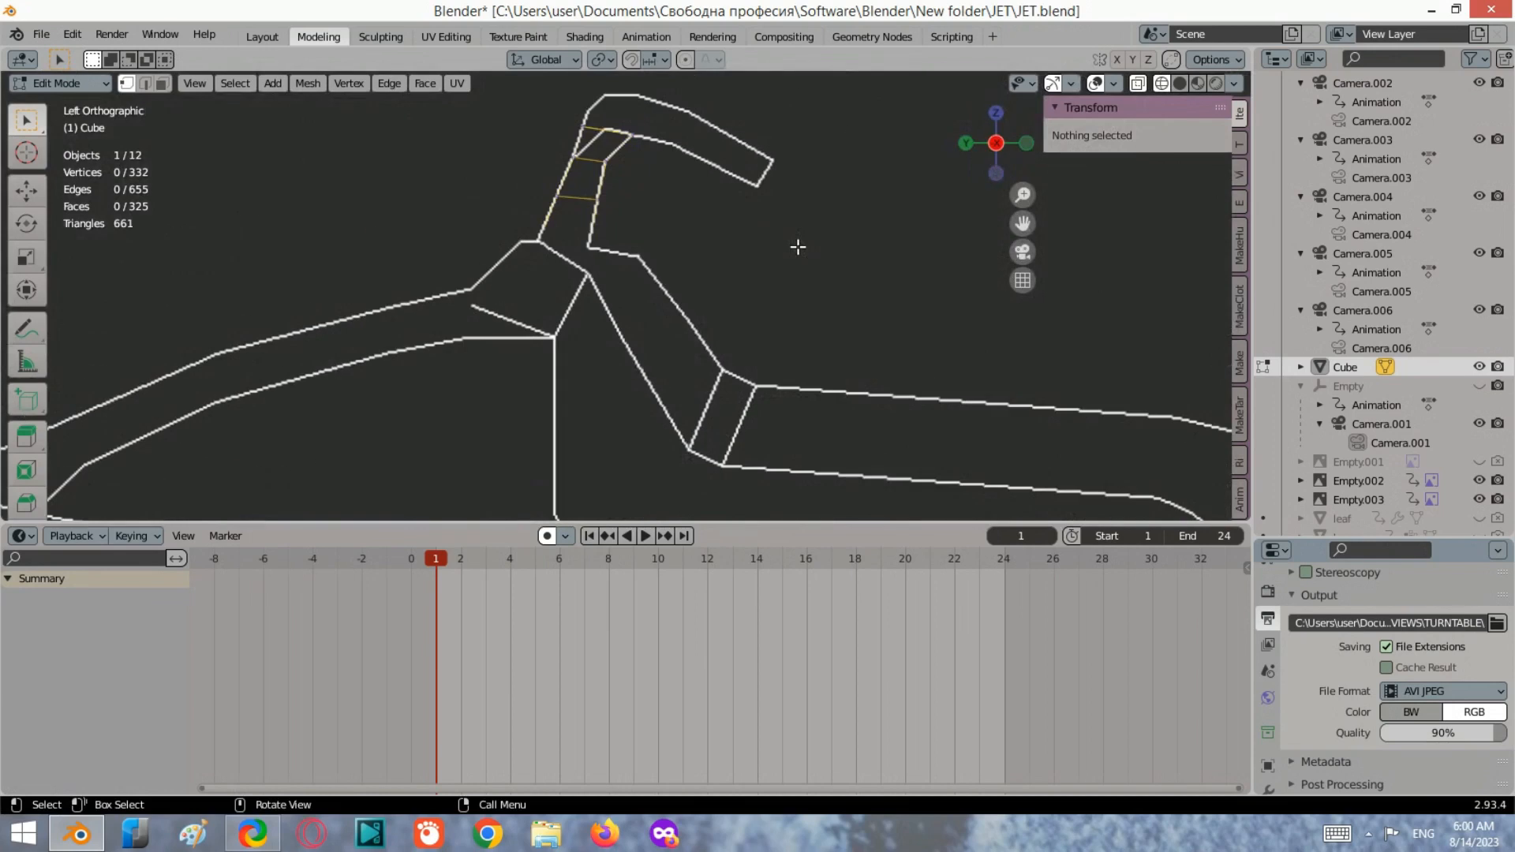
middle_click_drag(688, 134, 604, 168, "shift")
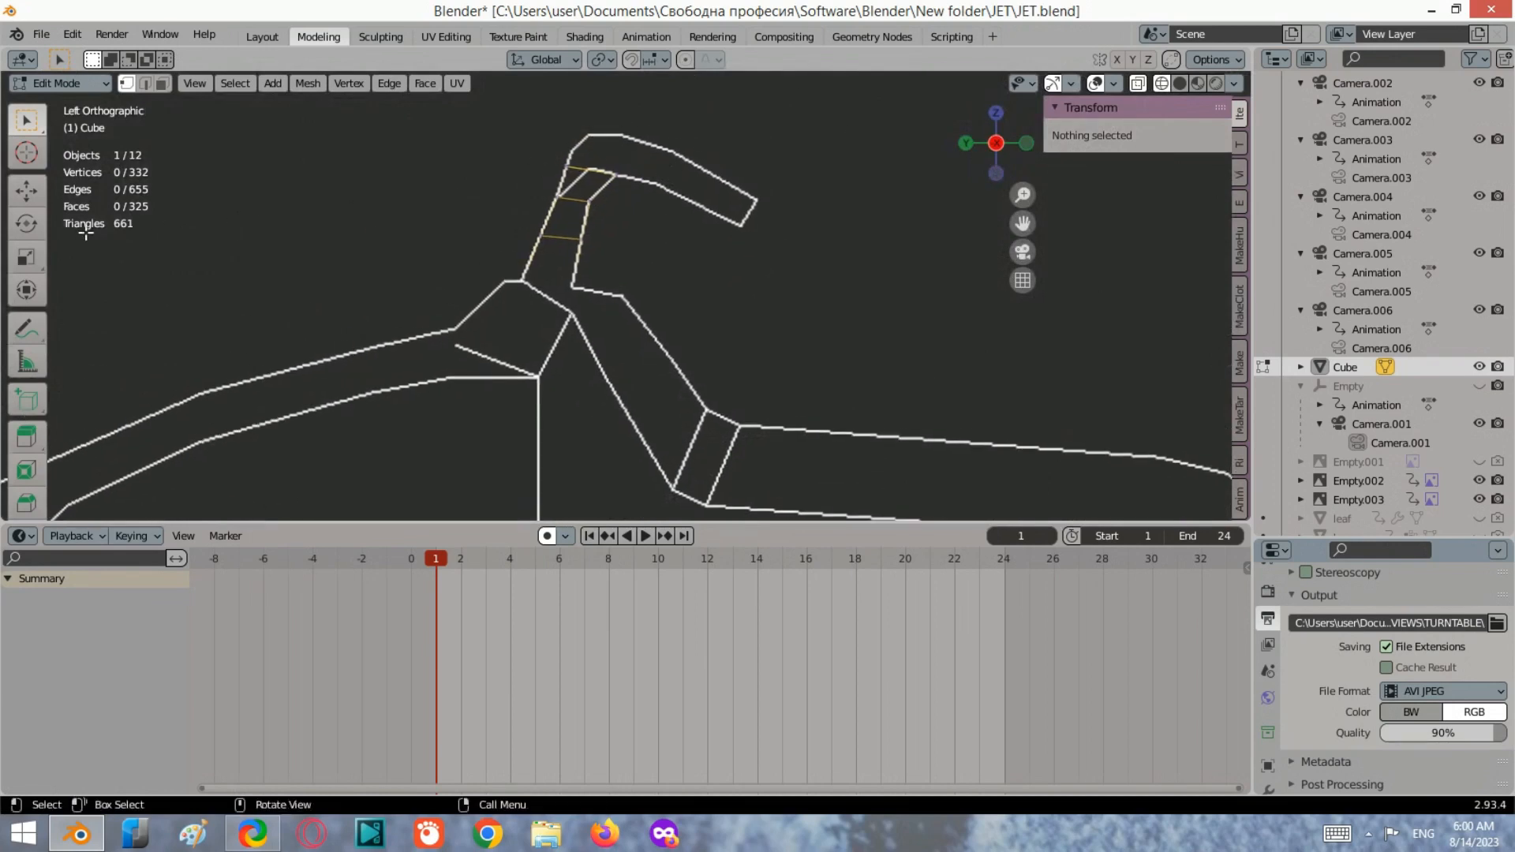
left_click_drag(660, 166, 524, 102)
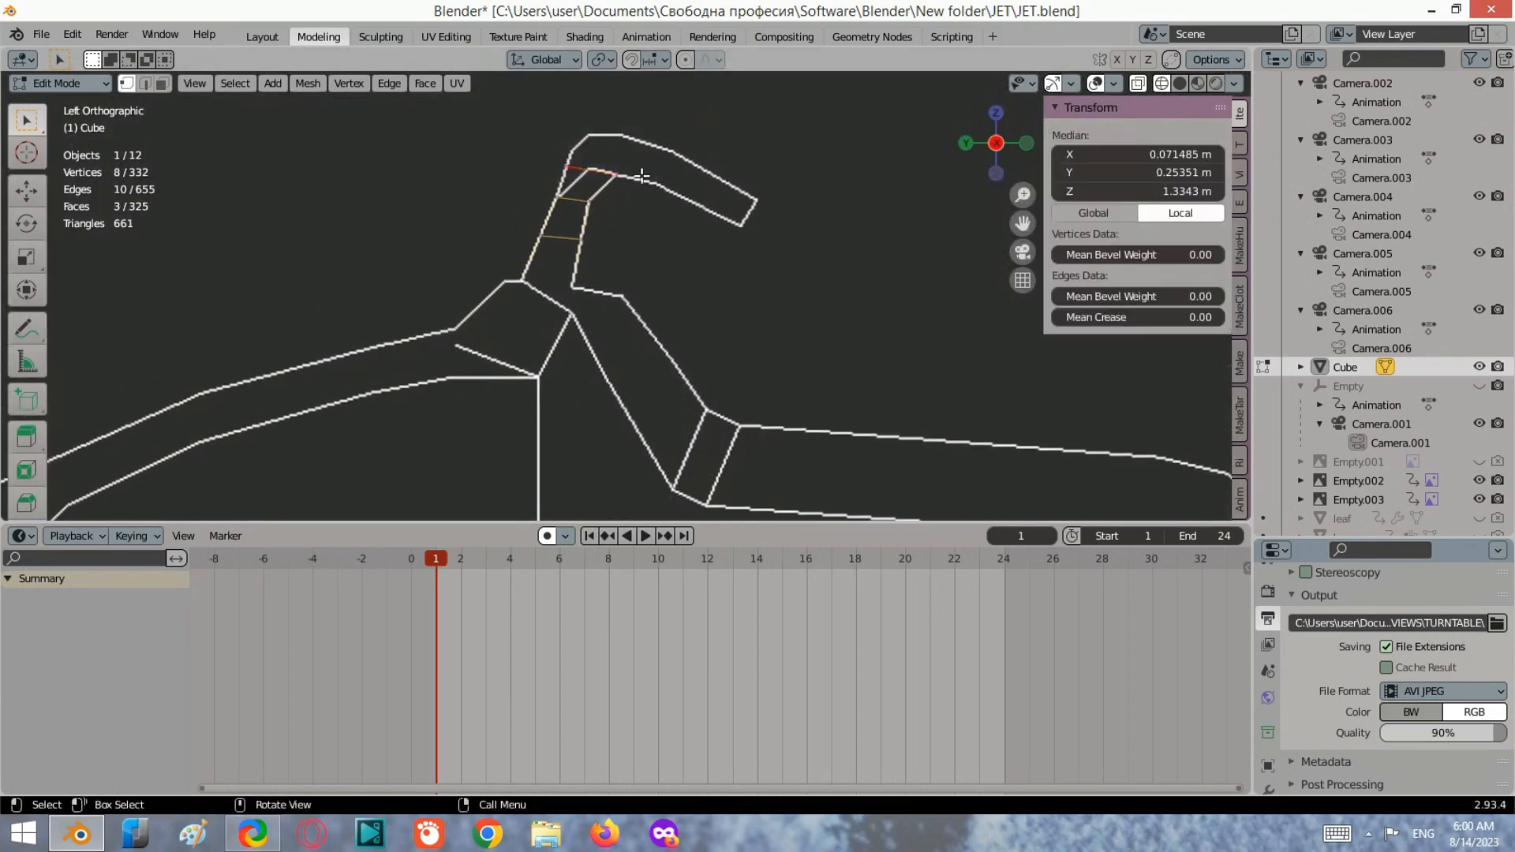
key("e")
right_click(705, 93)
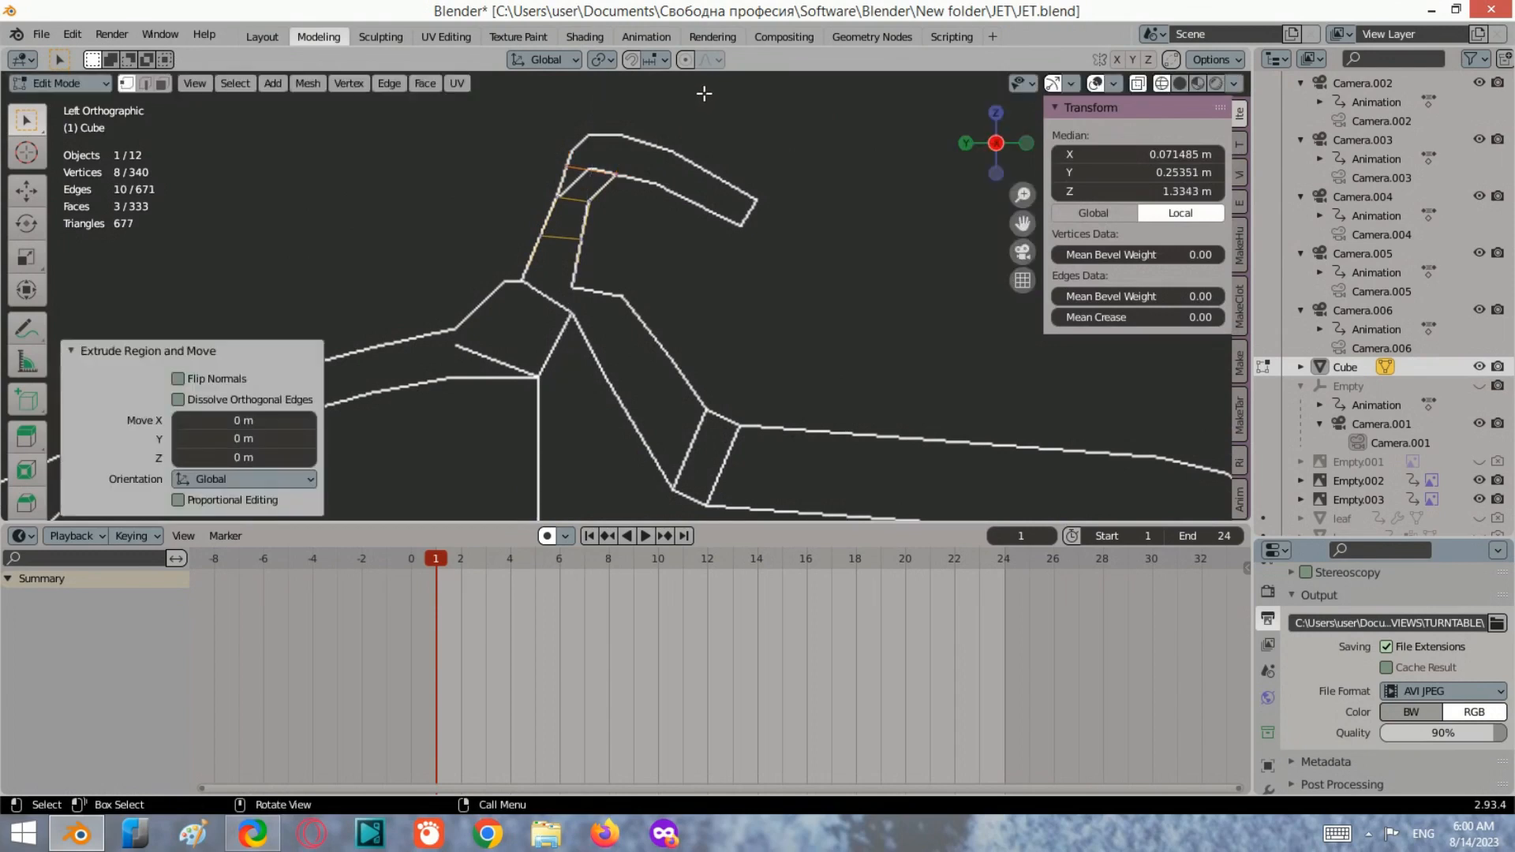
Clear the view clipping to bring back the whole hull and undo the last extrusion of the stem's top faces.
key("alt+b")
middle_click_drag(646, 183, 648, 220, "shift")
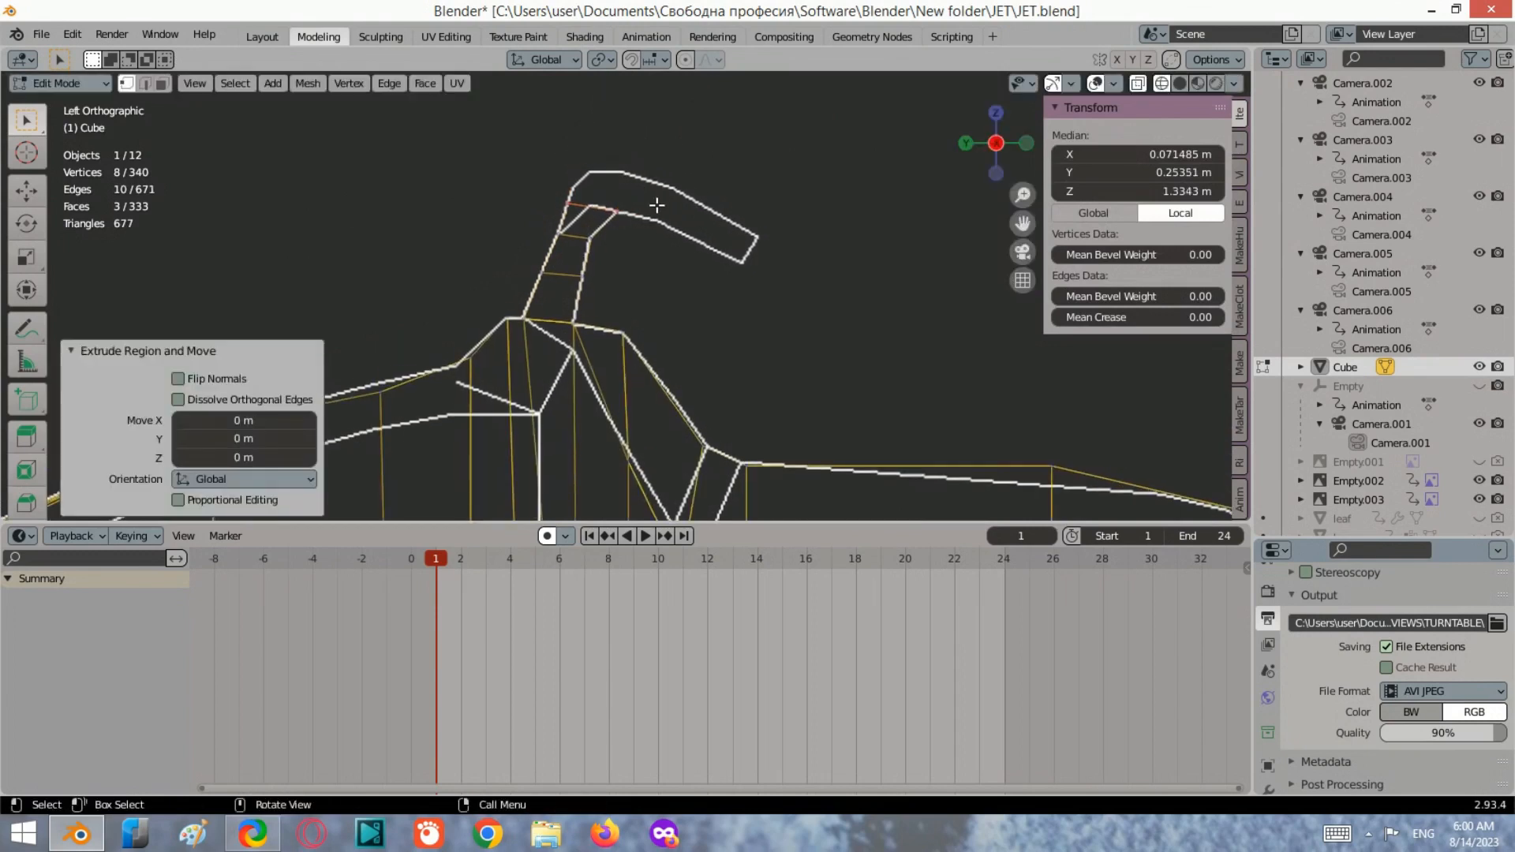
key("ctrl+z")
Extrude the stem's top faces about 0.12 m, rotate them 48°, and position them inside the handlebar's bend in the side reference.
left_click_drag(660, 230, 538, 131)
key("e")
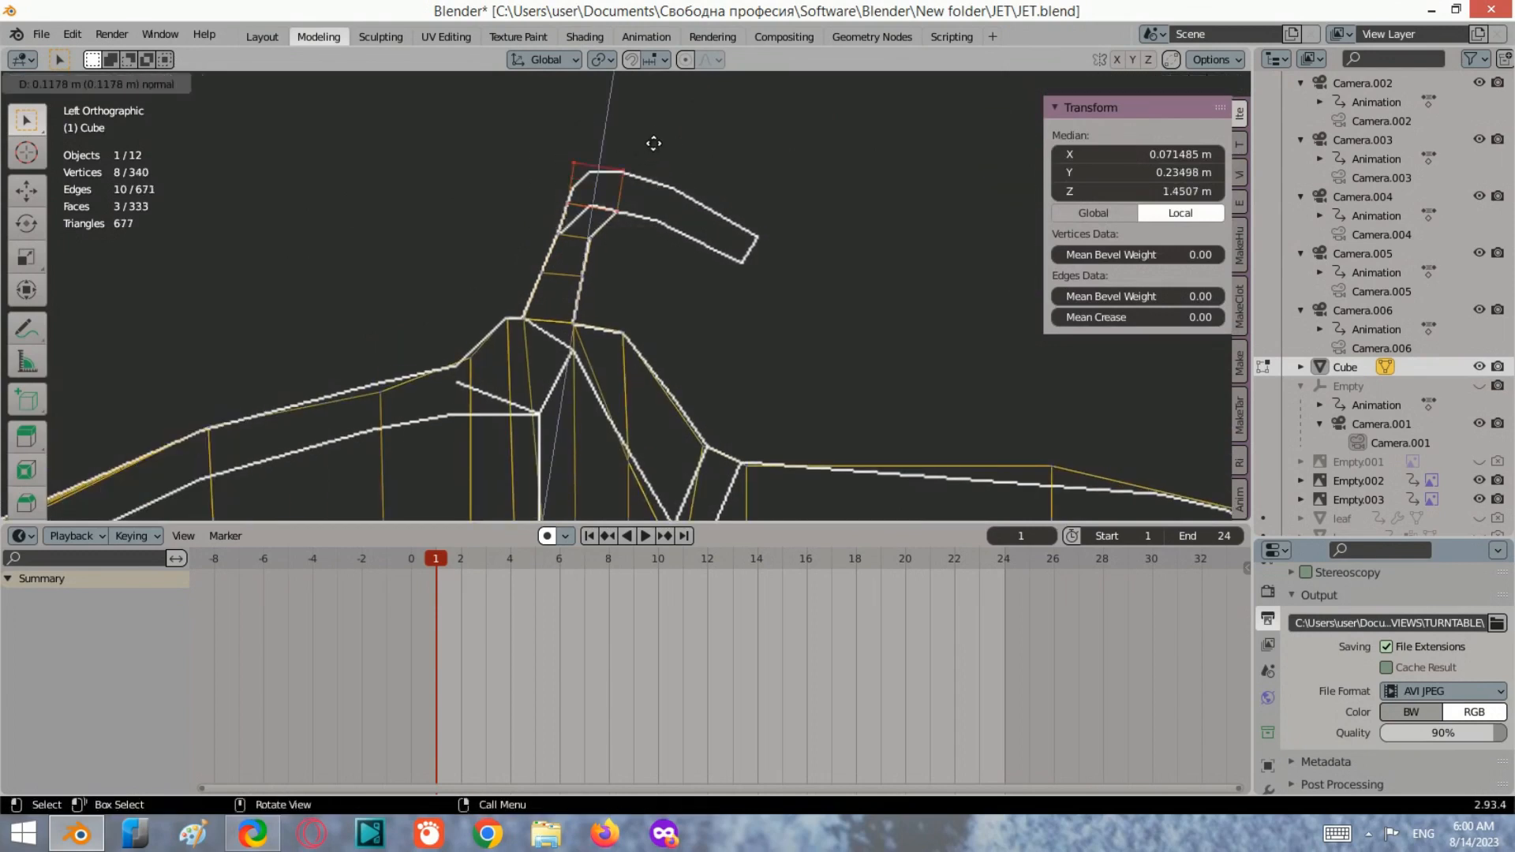
left_click(663, 143)
key("r")
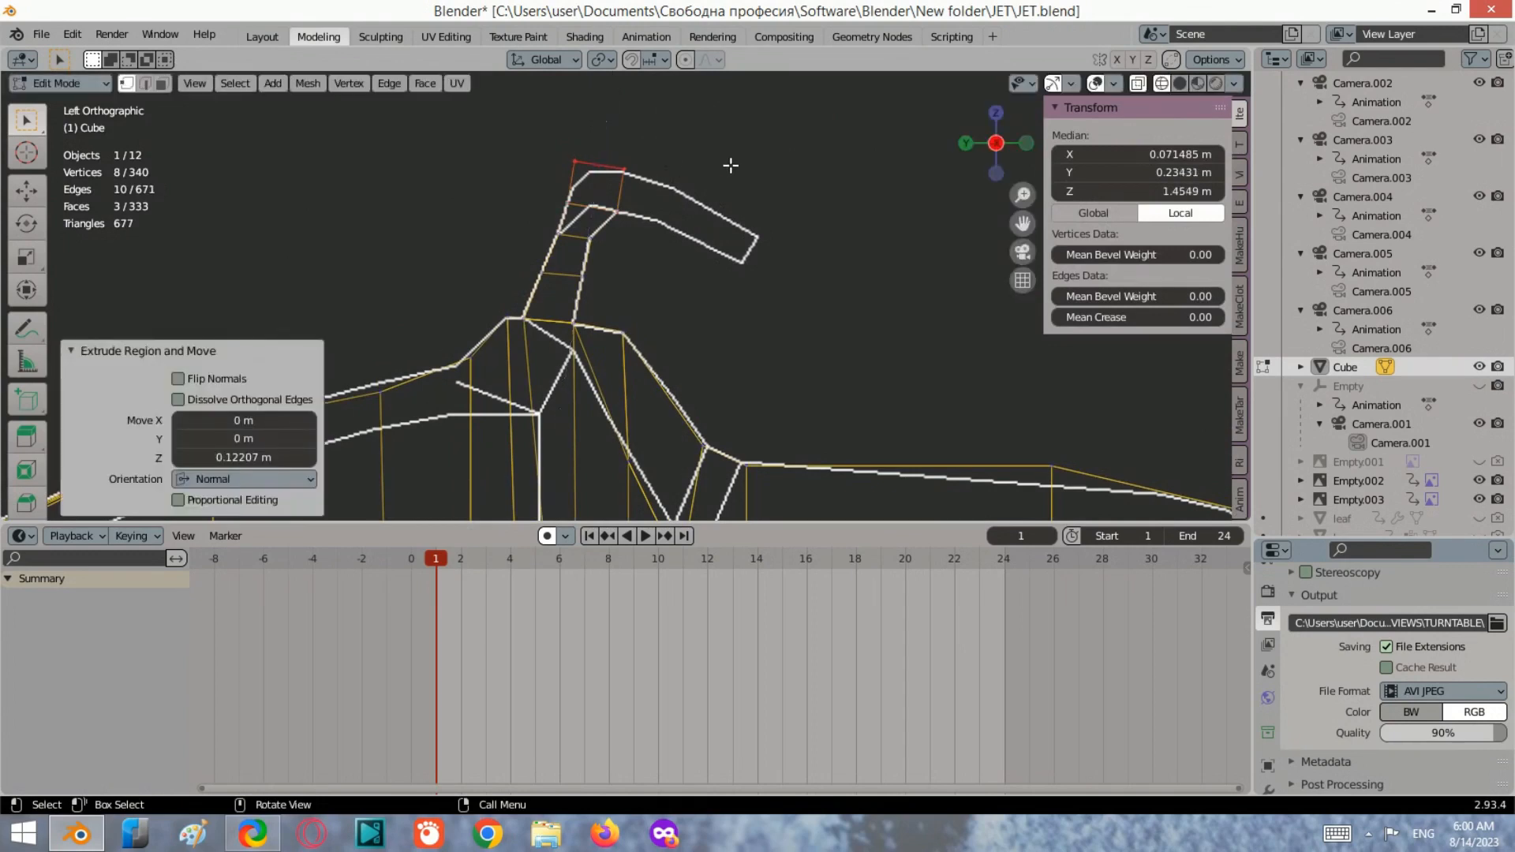
left_click(690, 207)
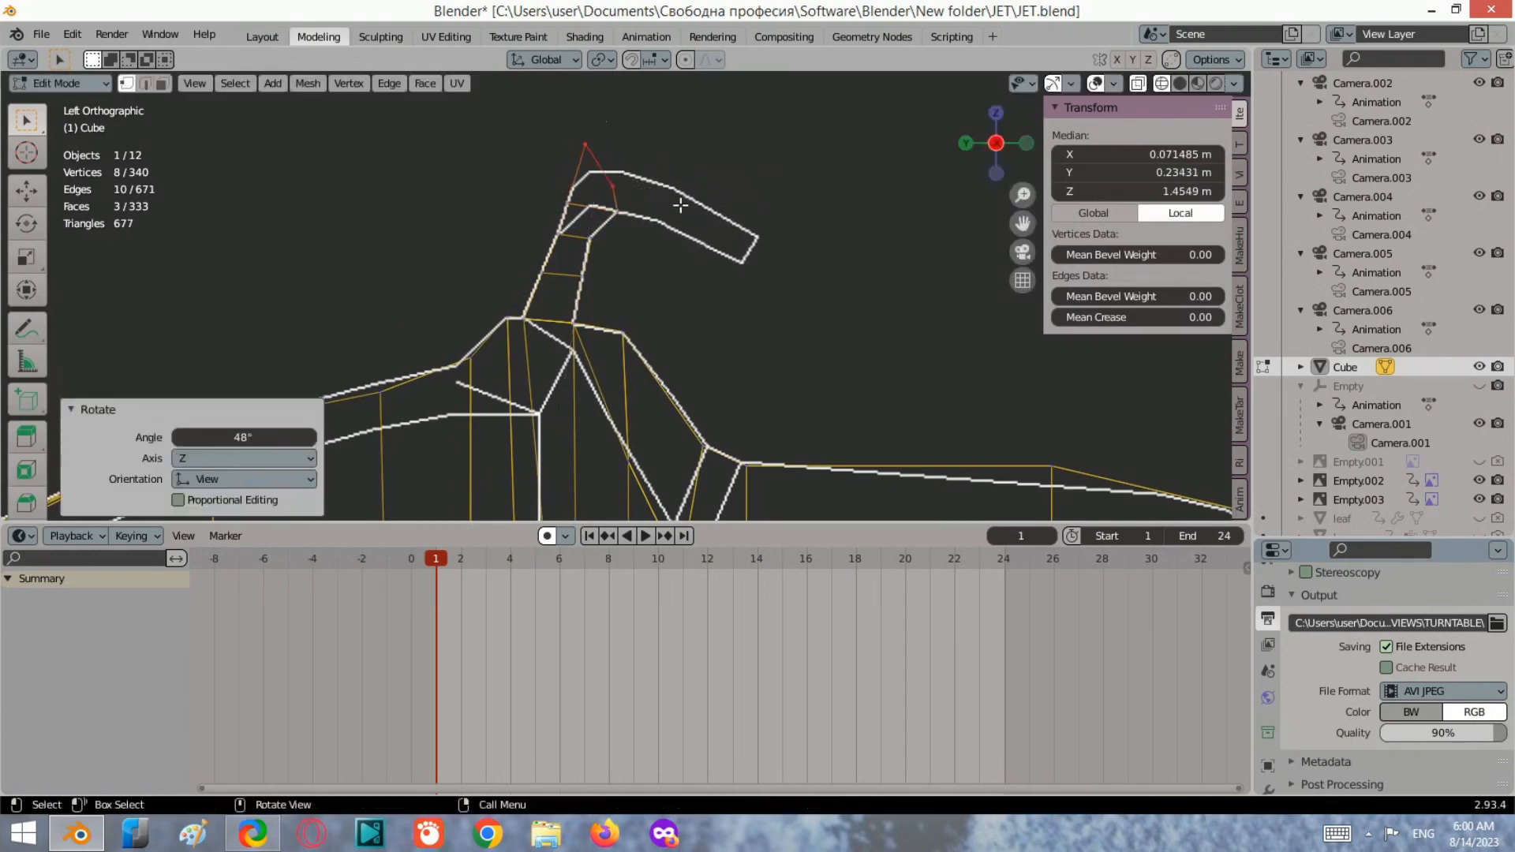
key("g")
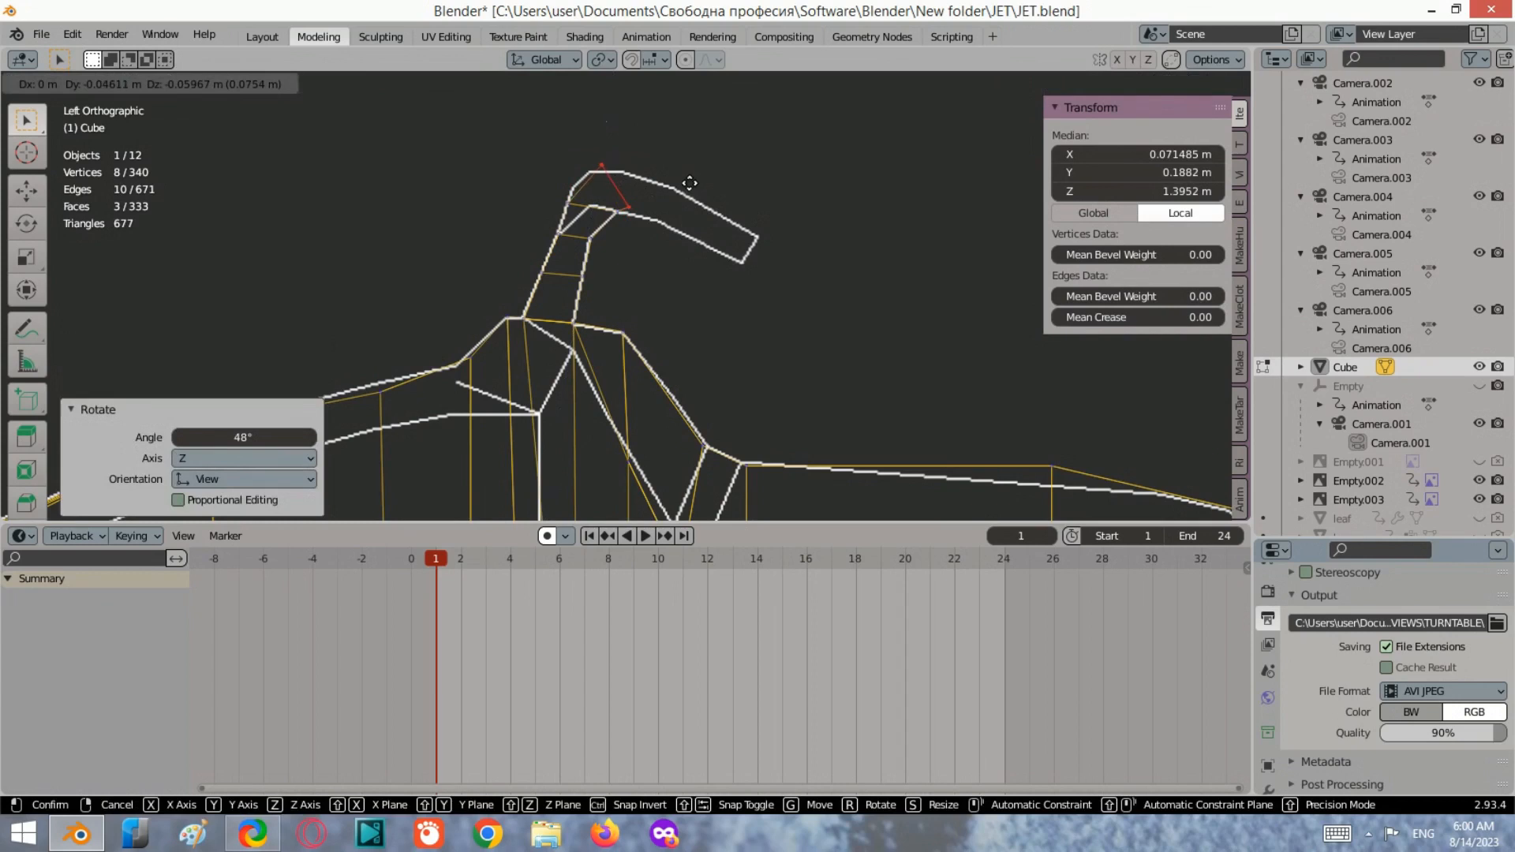
left_click(690, 182)
Add a loop cut through the new bend segment and move its outer vertices about 0.028 m along Y to the reference outline.
scroll(620, 193, "up", 2)
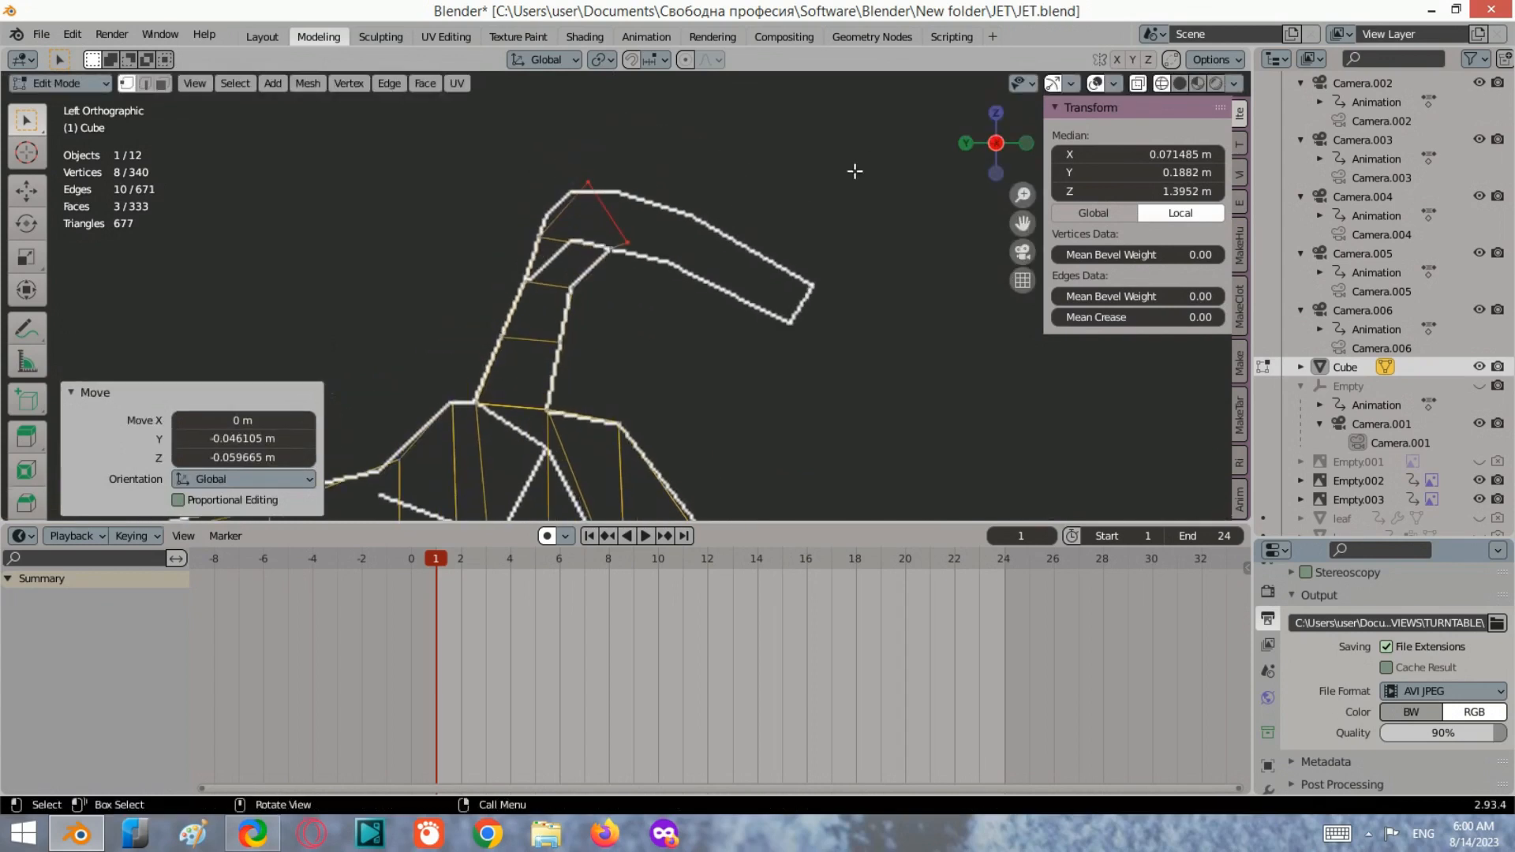
scroll(24, 462, "down", 5)
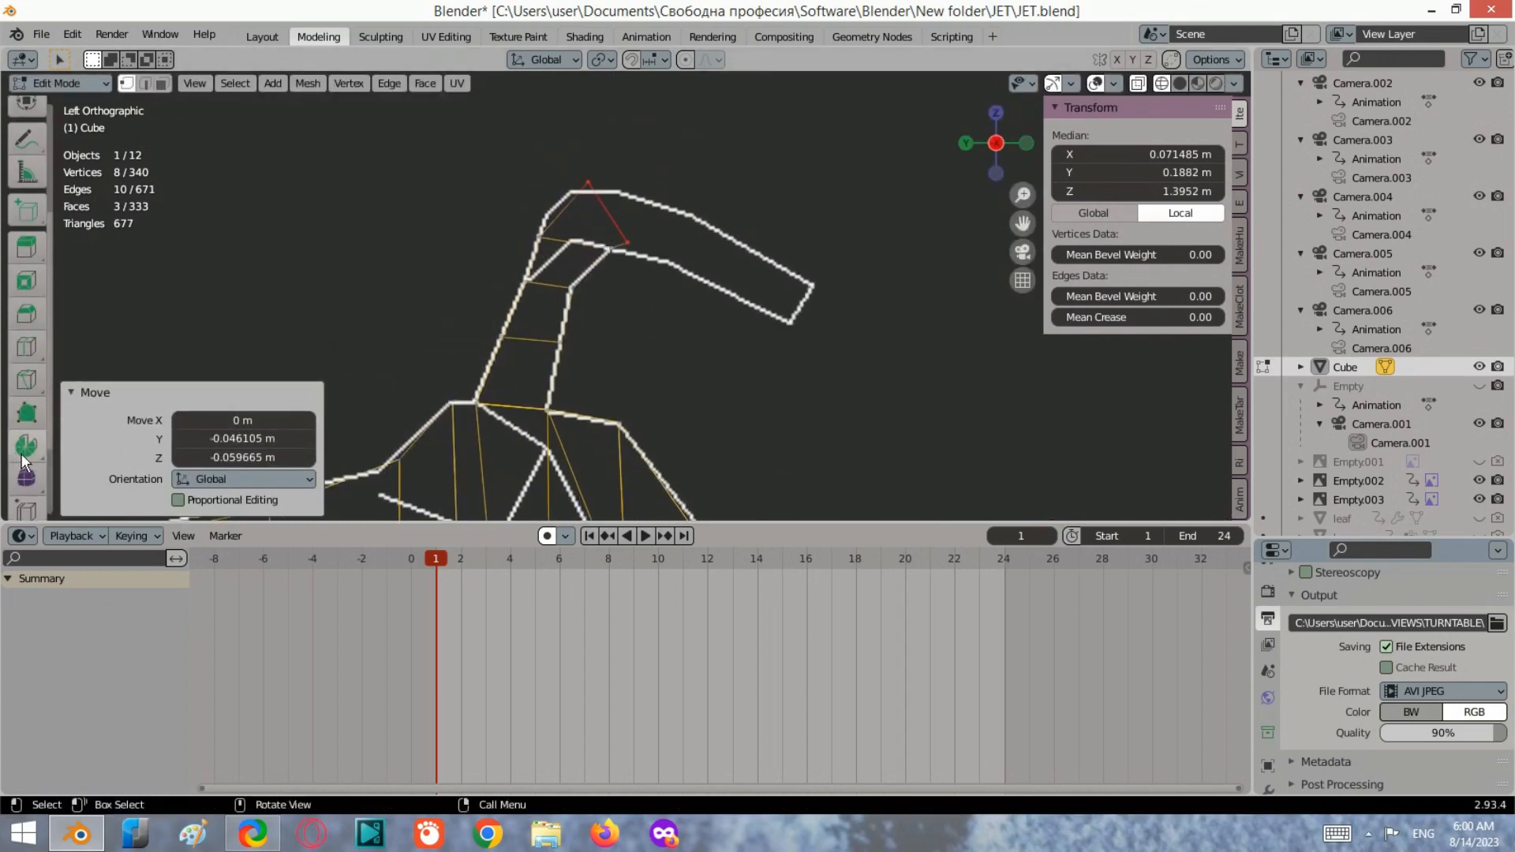
left_click(26, 348)
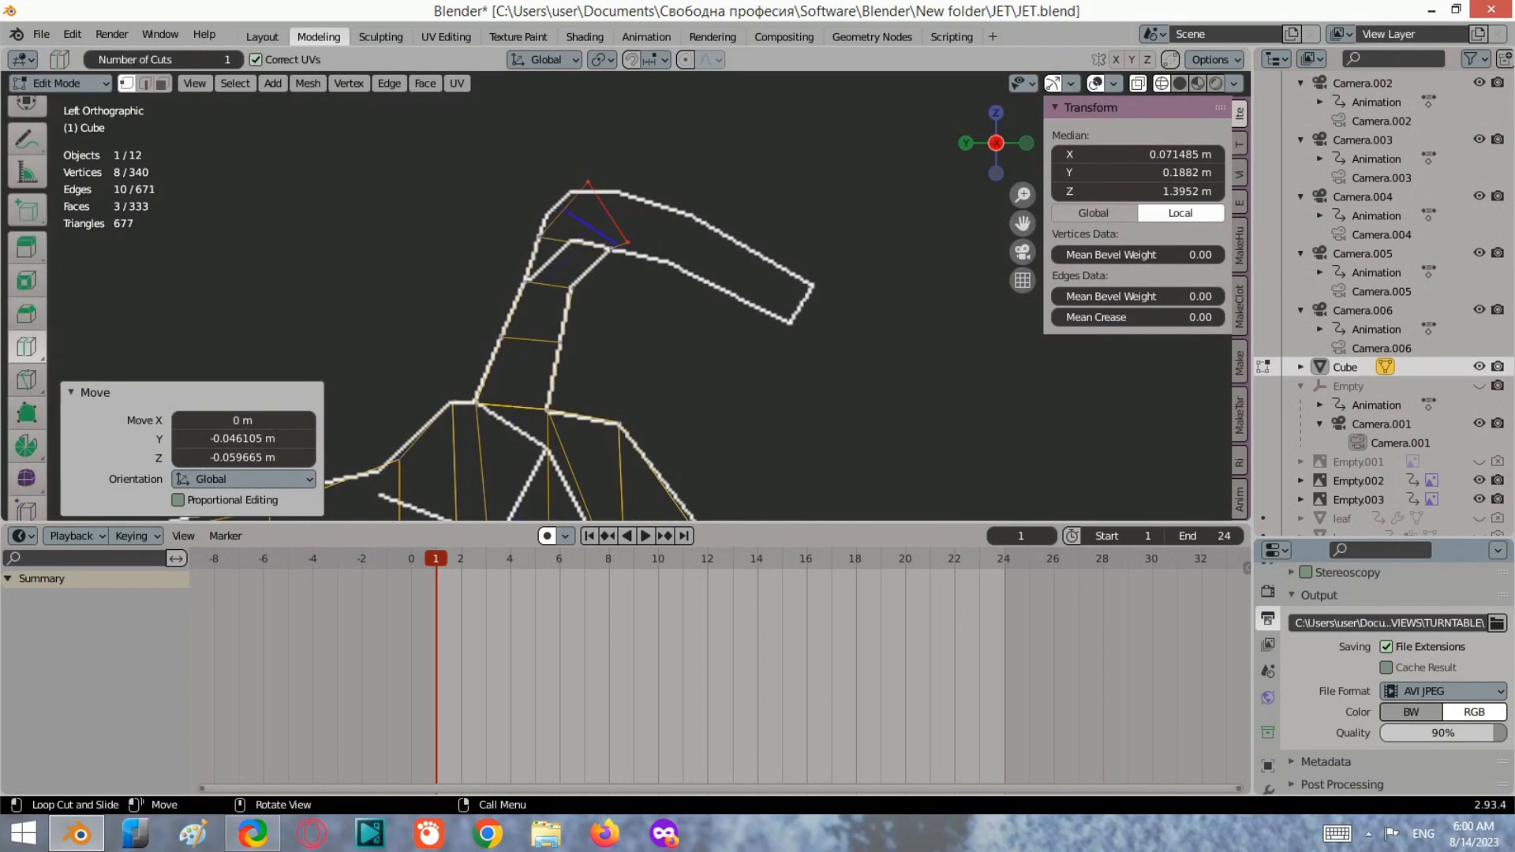
left_click(600, 227)
scroll(25, 126, "up", 5)
left_click_drag(582, 224, 548, 196)
key("g")
left_click(774, 97)
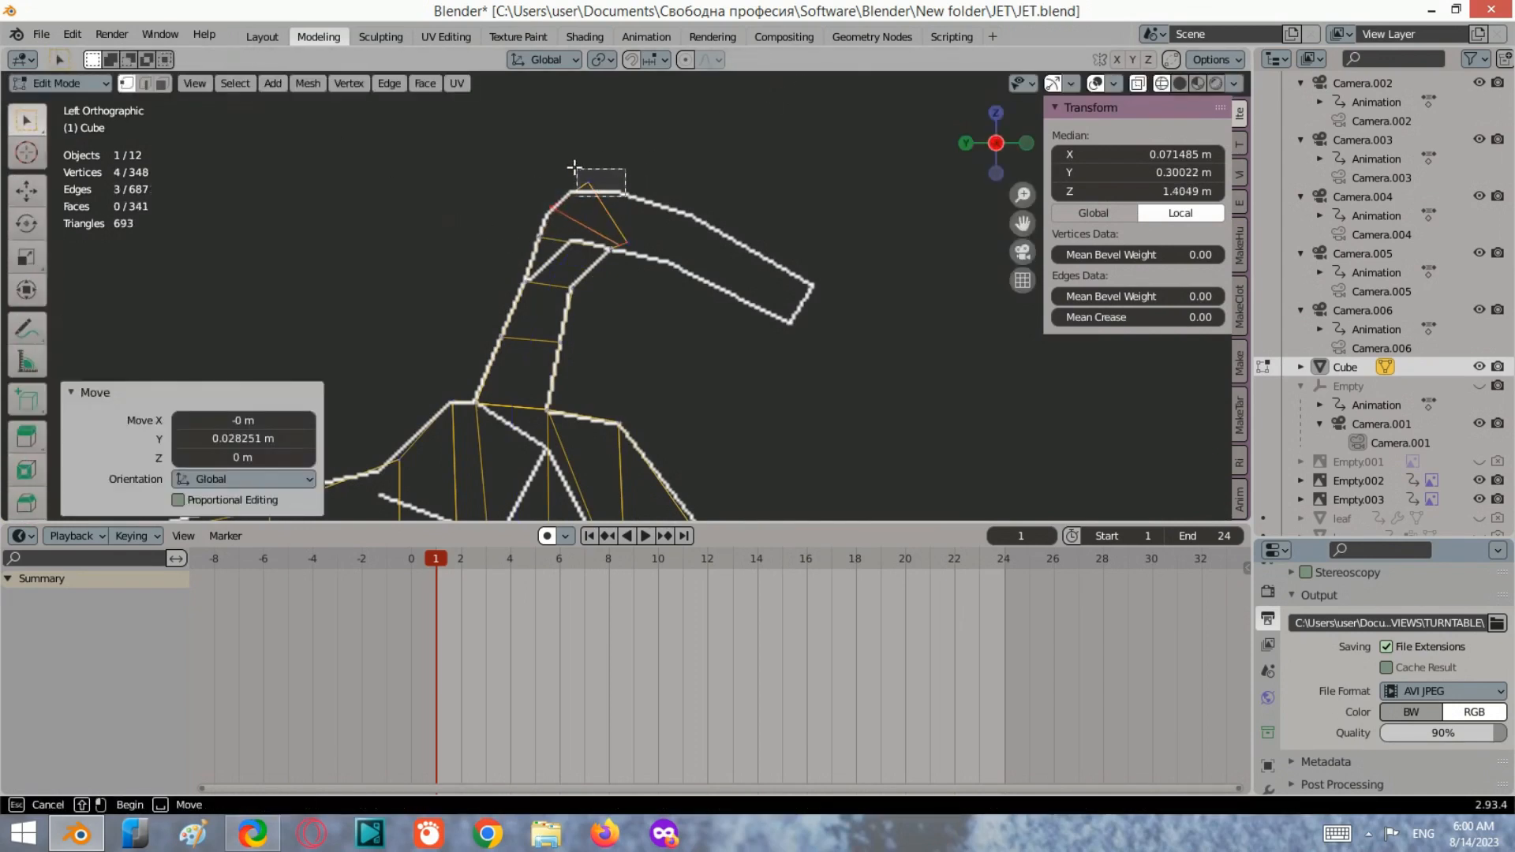
Select the bend's uppermost vertices and move them about 0.034 m in Y and -0.011 m in Z onto the reference corner.
key("alt+a")
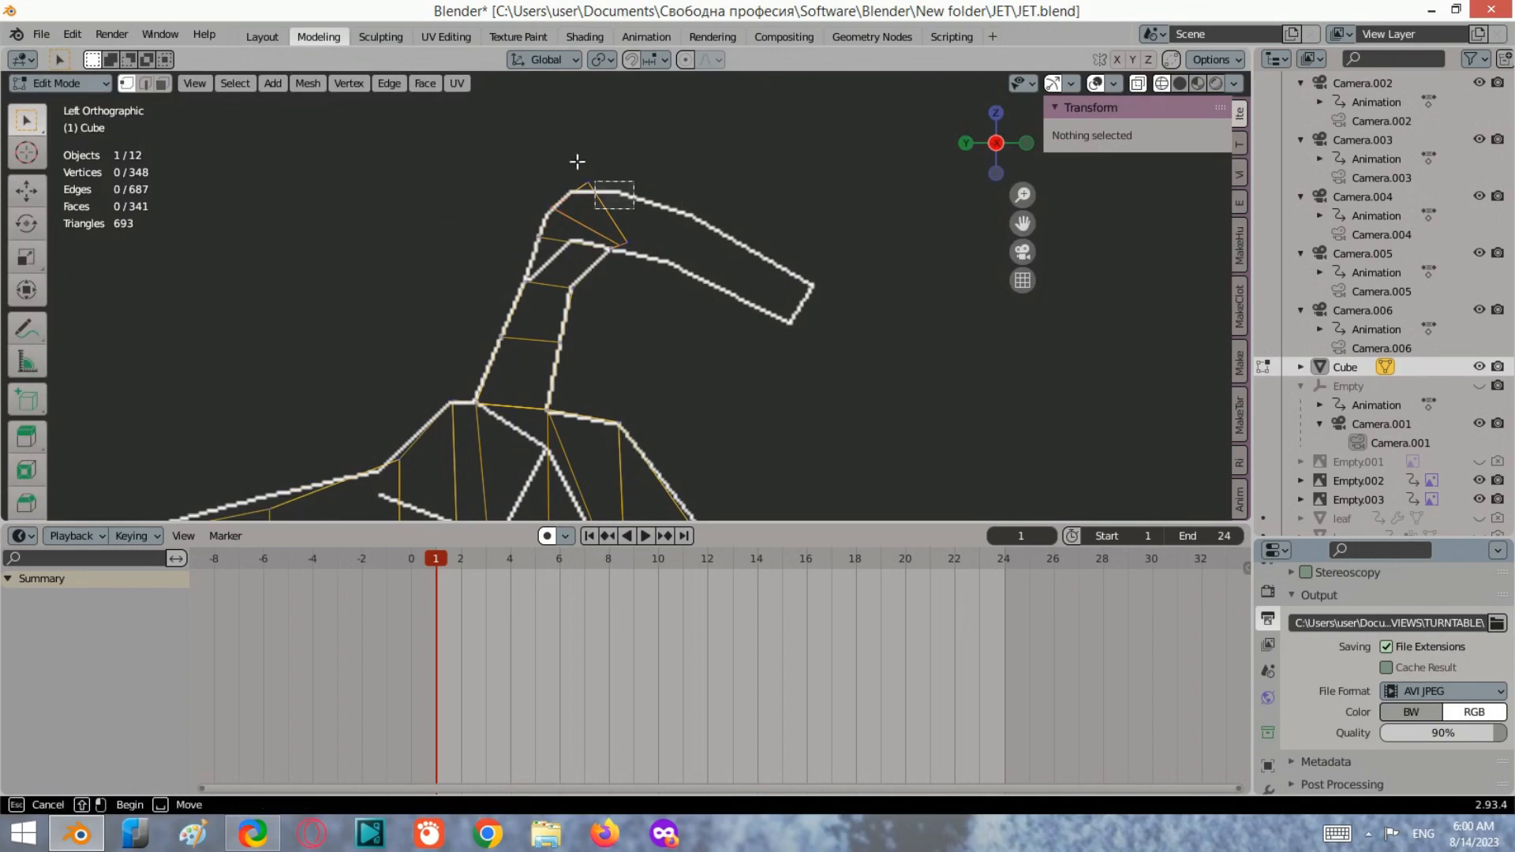
left_click_drag(575, 159, 644, 203)
key("g")
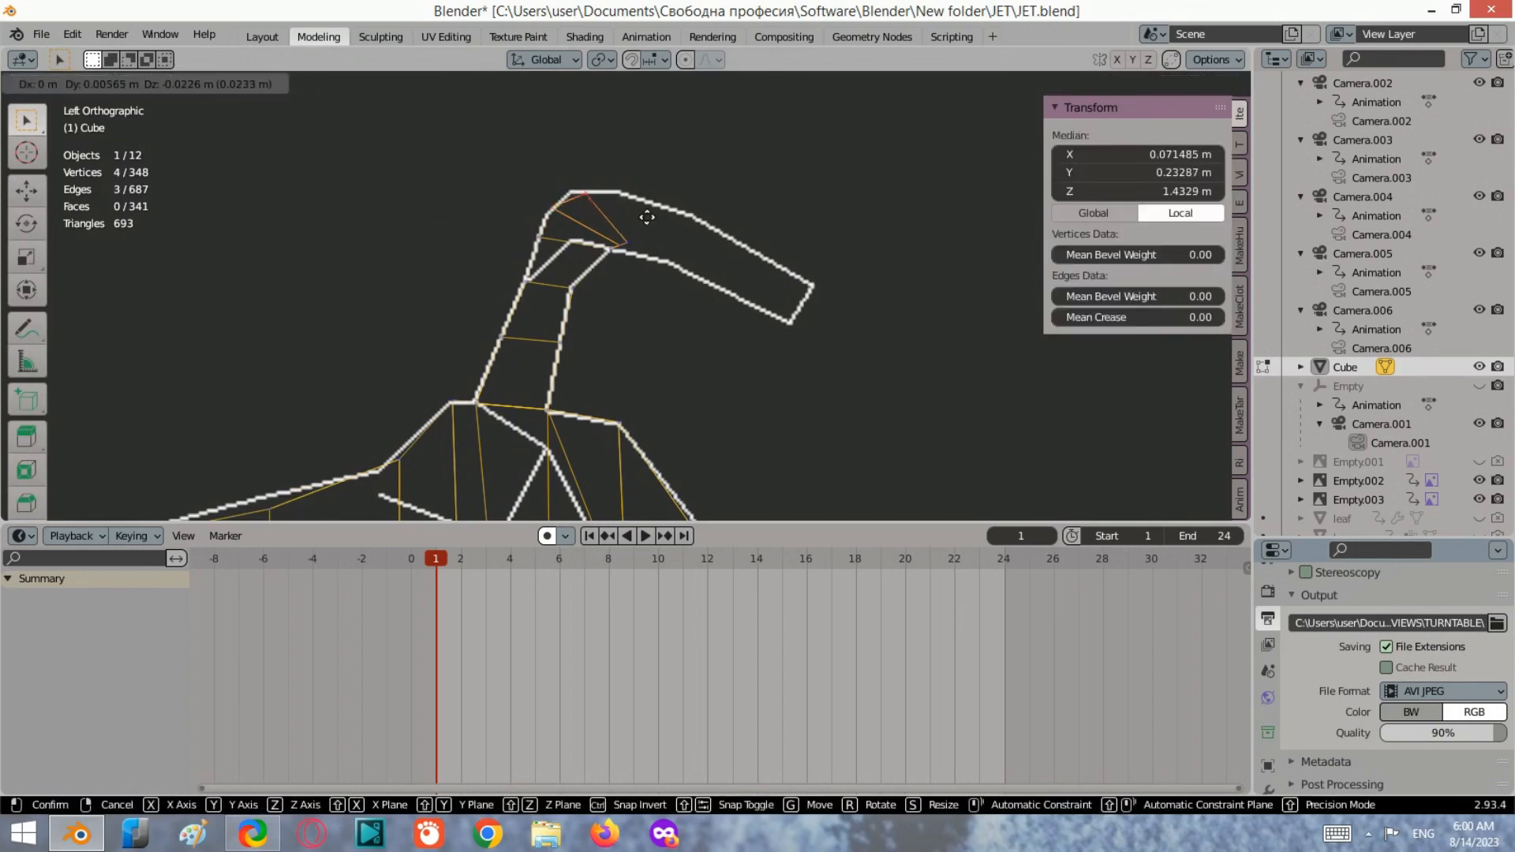
left_click(634, 211)
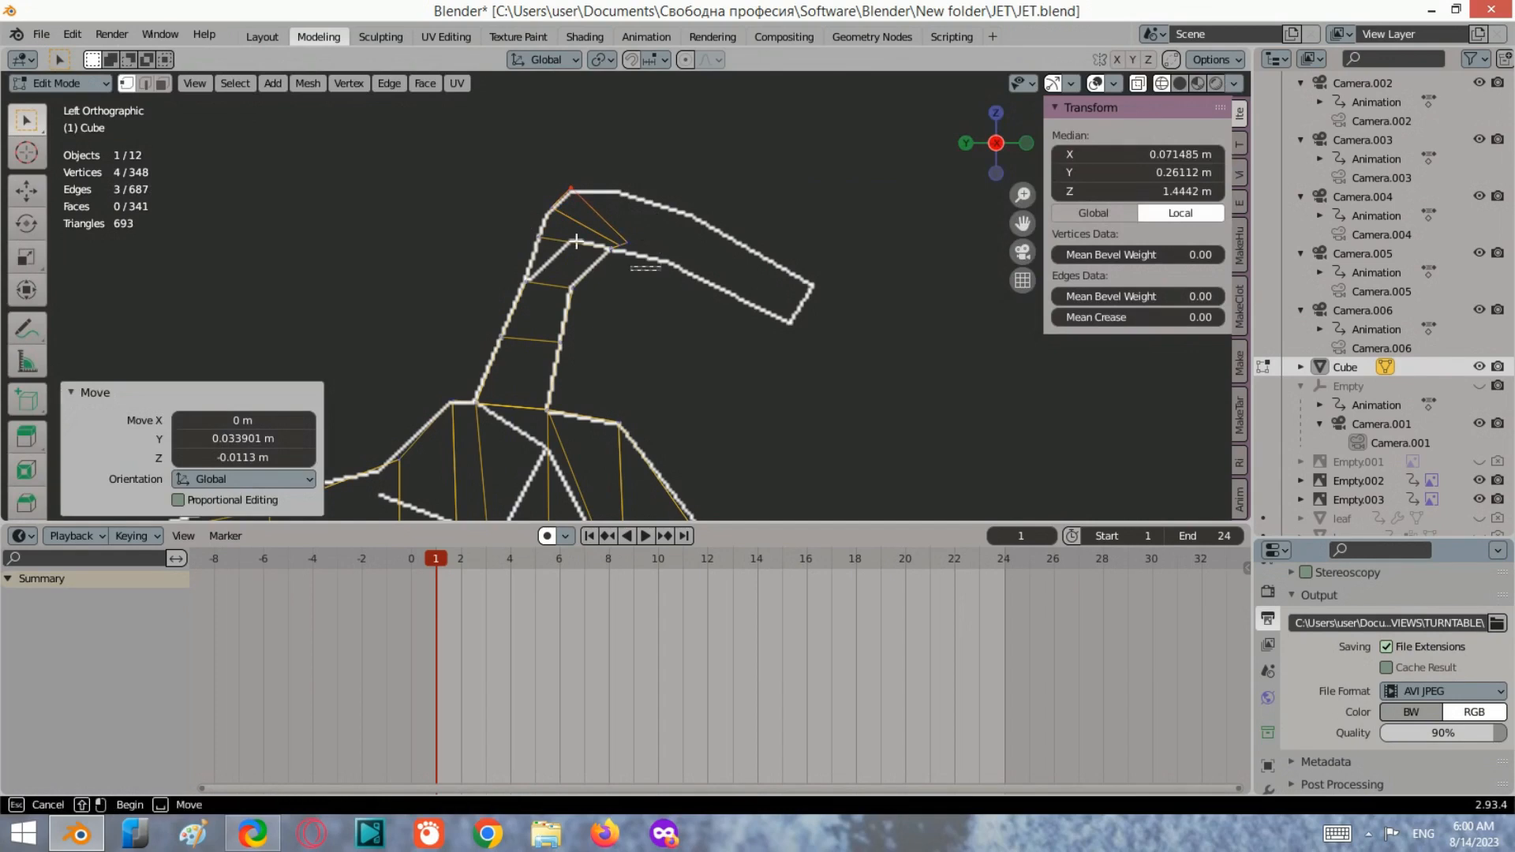
Select the handlebar head's vertices and reduce the selection to the two faces on its positive X side.
left_click_drag(662, 271, 492, 153)
left_click(999, 112)
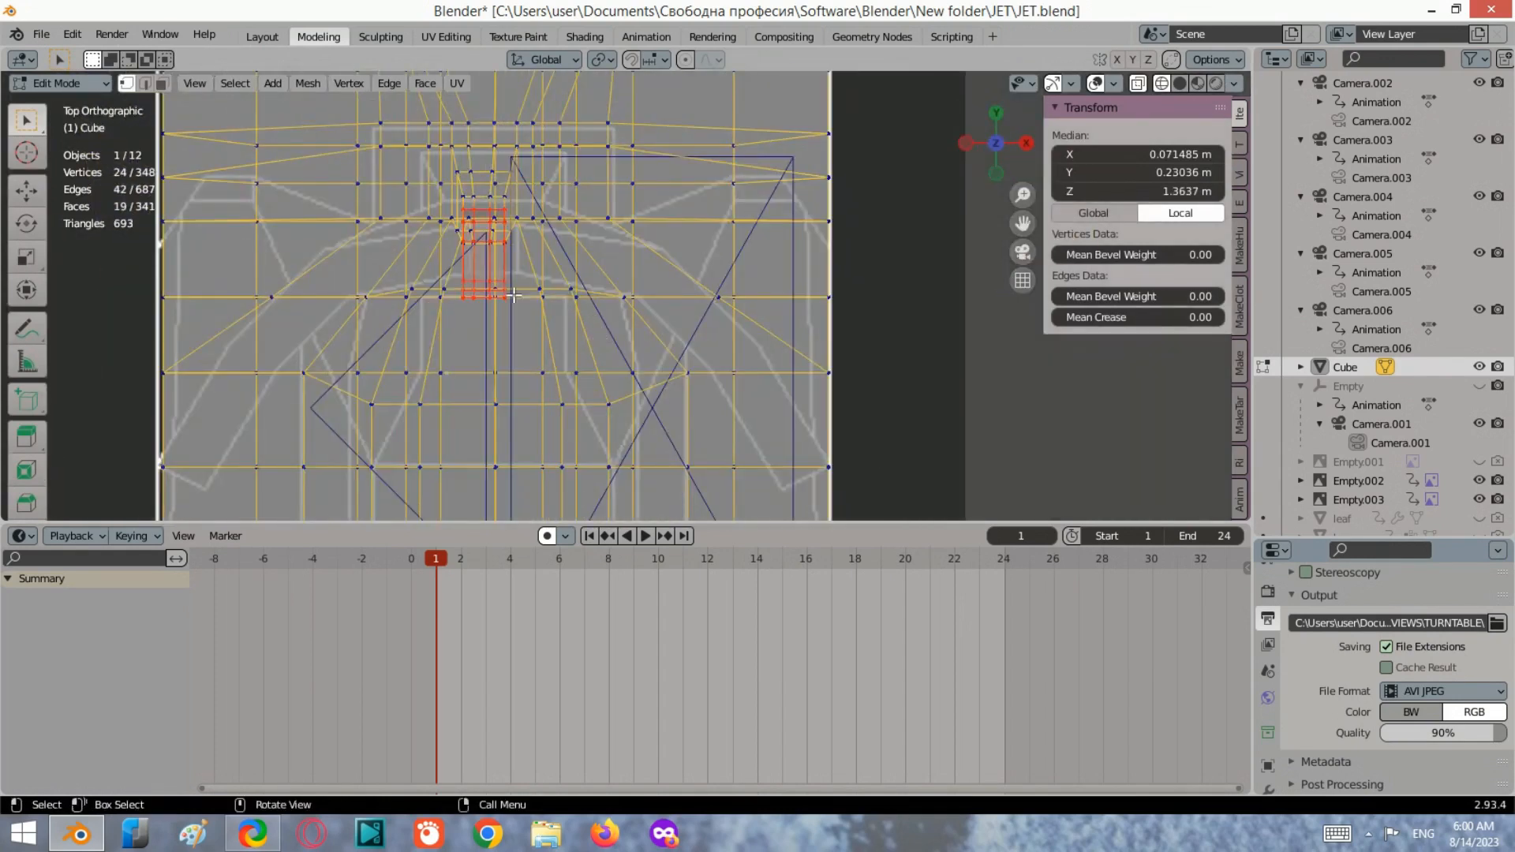
middle_click_drag(522, 296, 825, 174)
scroll(826, 173, "up", 4)
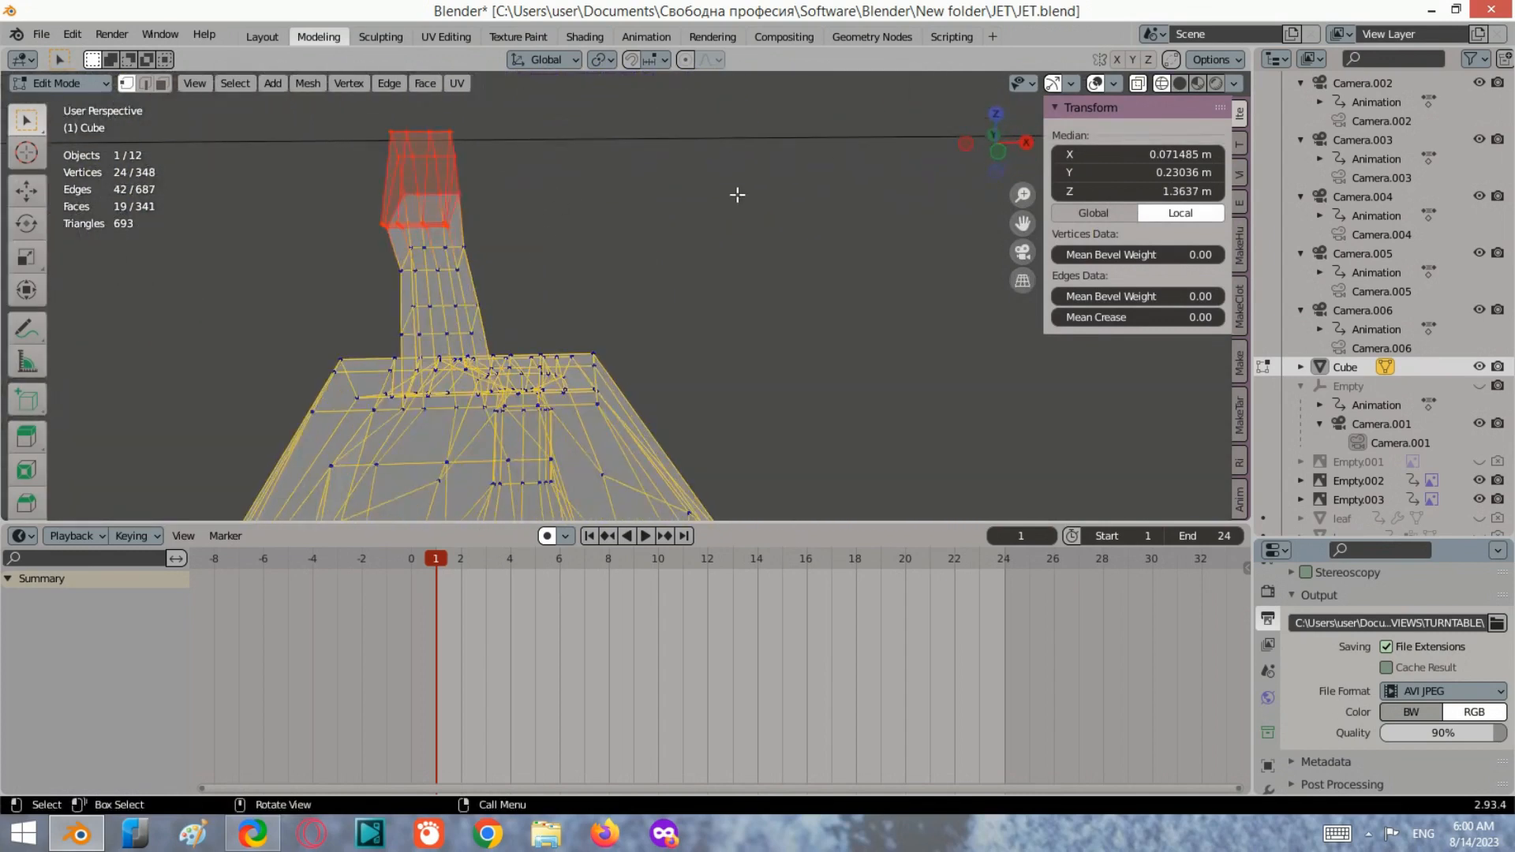
left_click(995, 155)
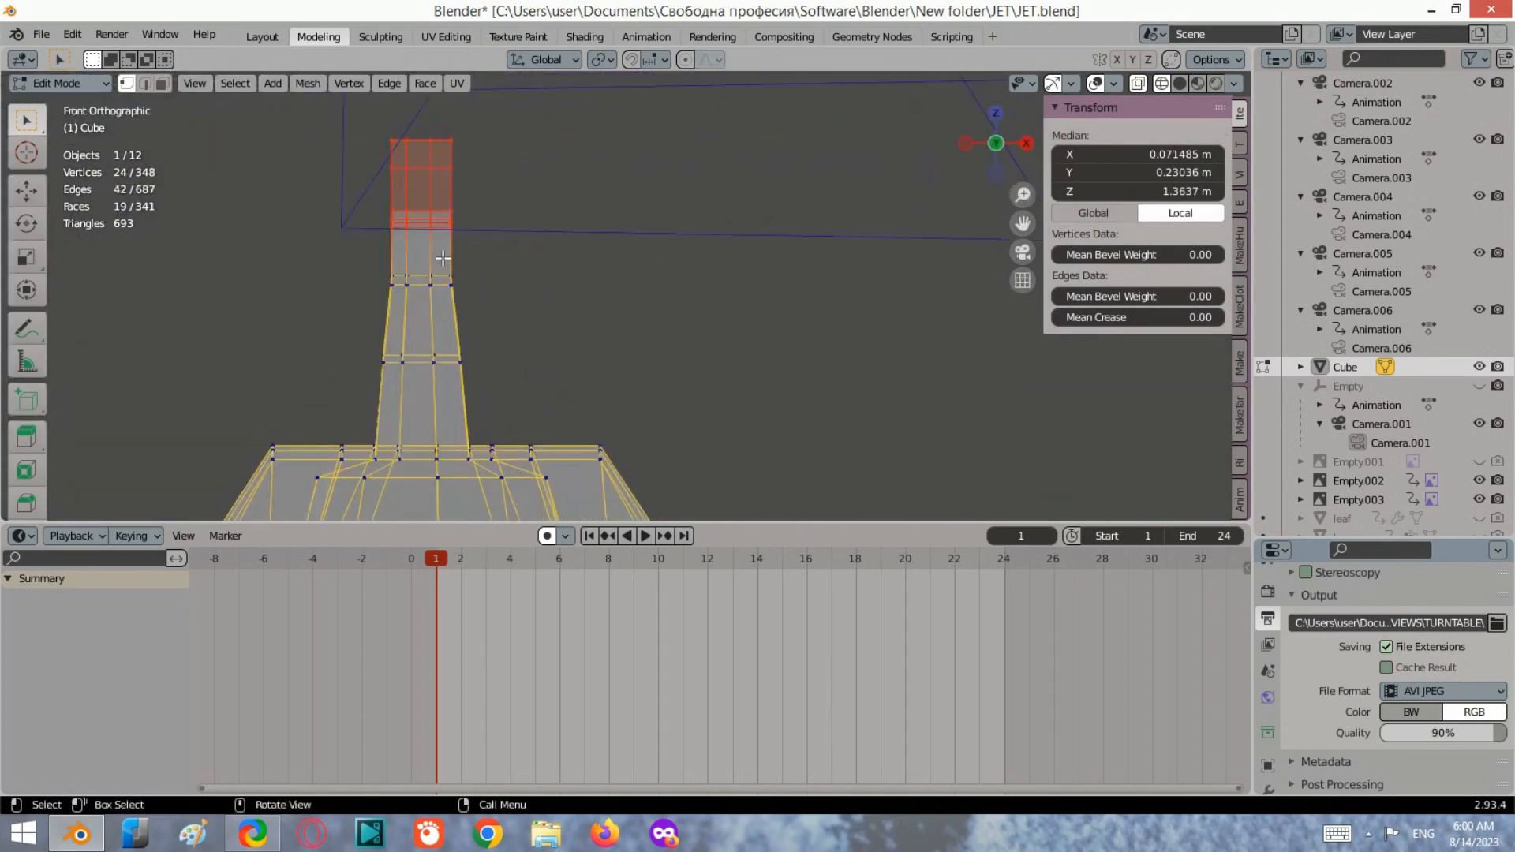
left_click_drag(442, 258, 389, 112, "ctrl")
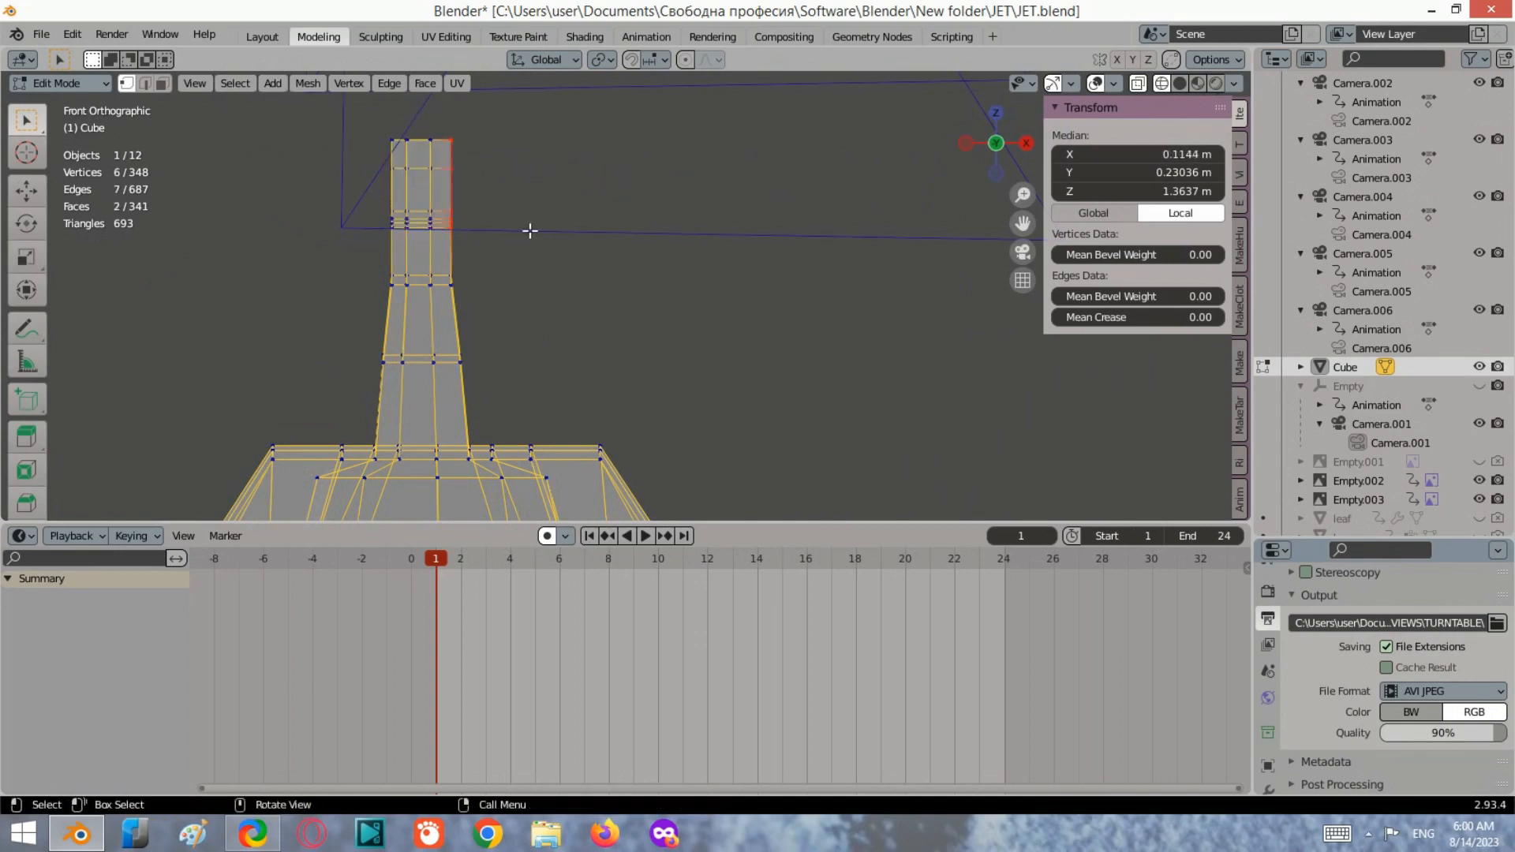
Extrude the selected side faces outward about 0.032 m and scale them down to about 0.64.
left_click(996, 112)
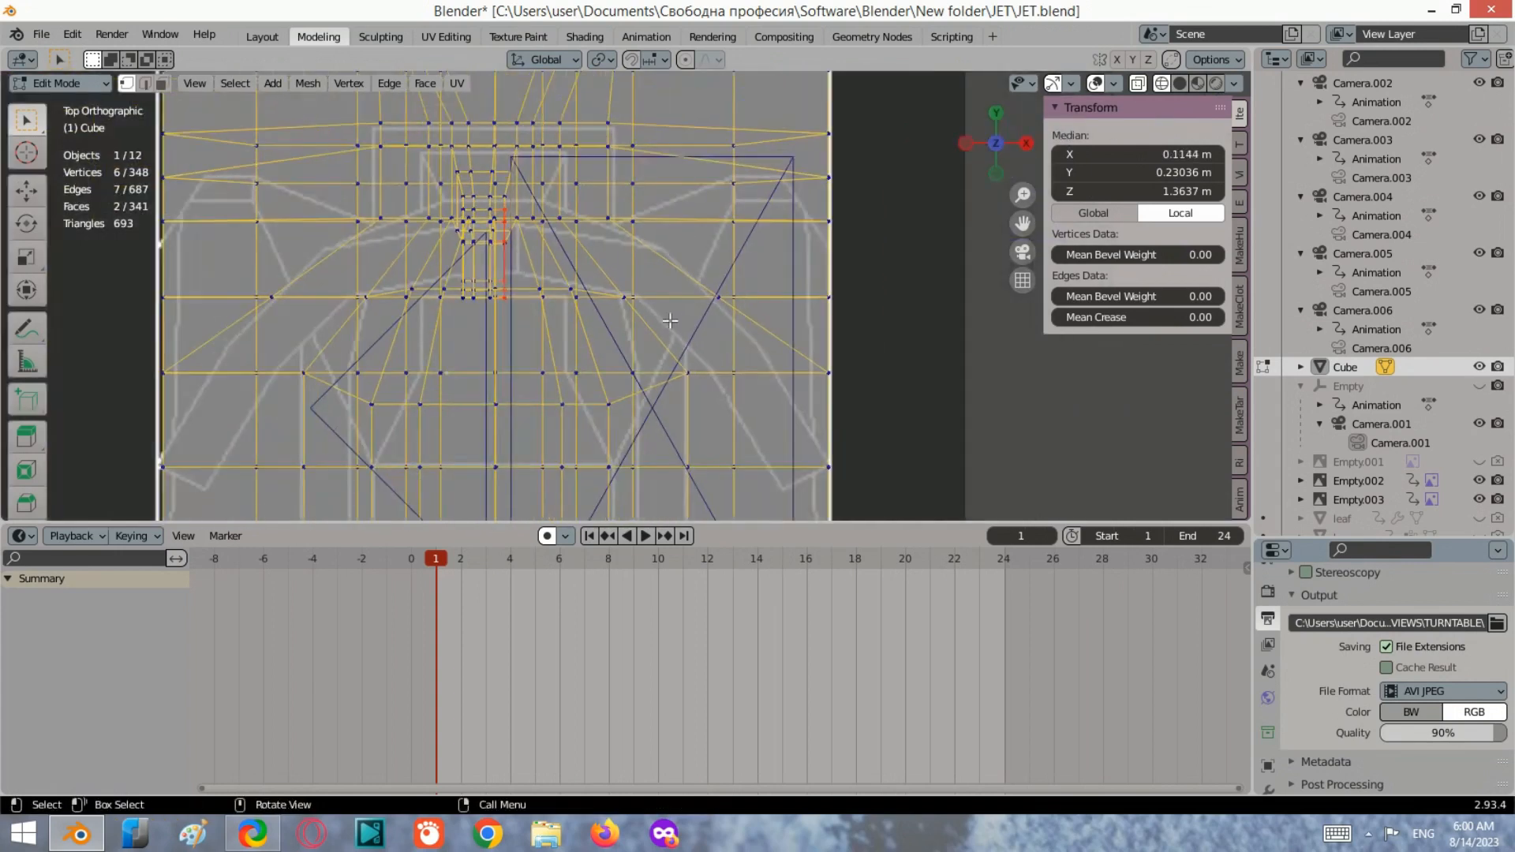
key("e")
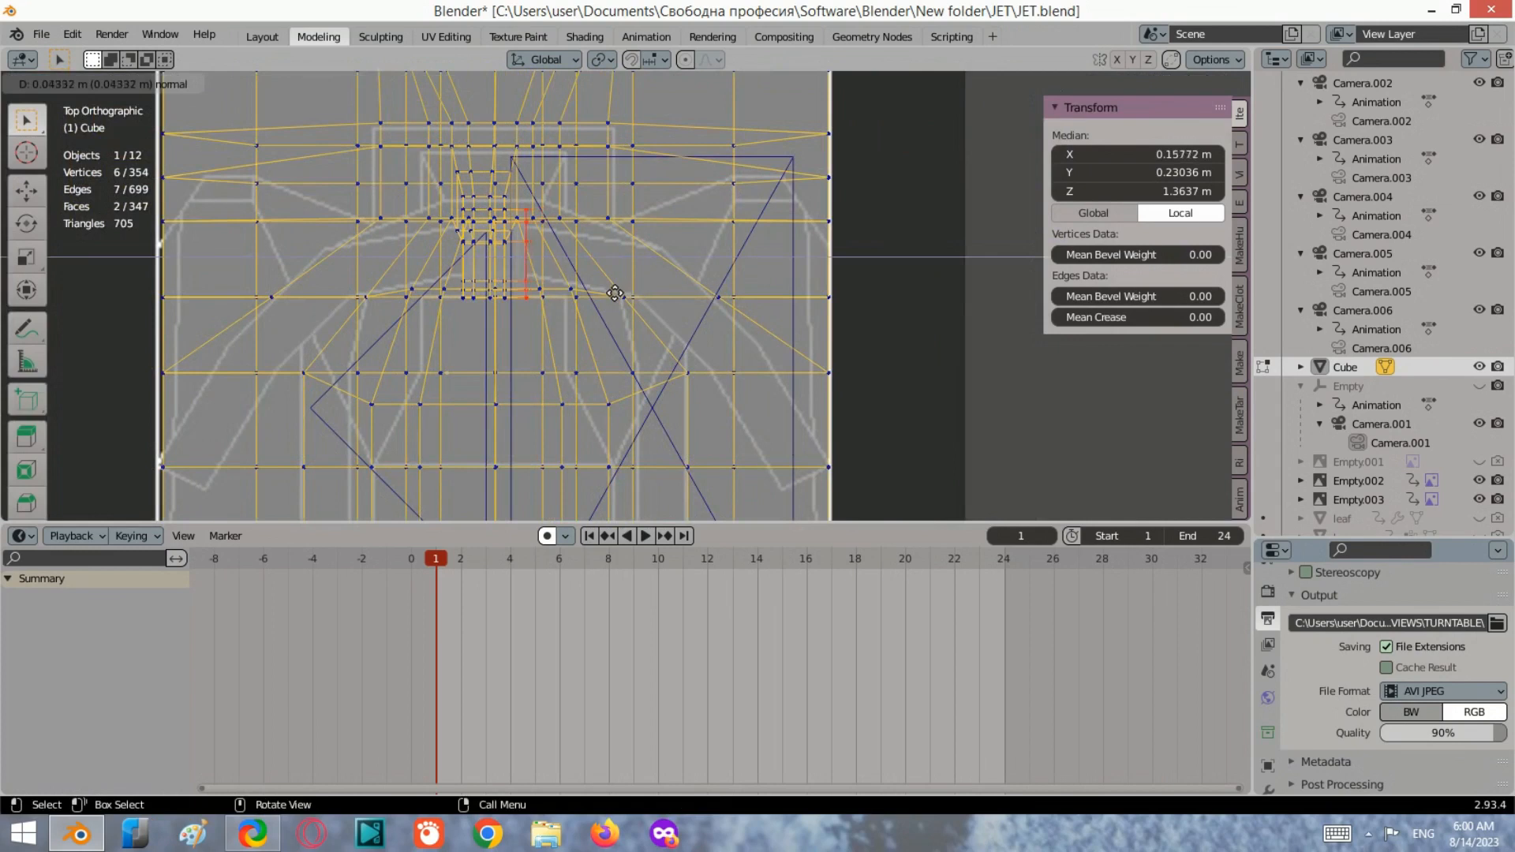
left_click(614, 296)
key("s")
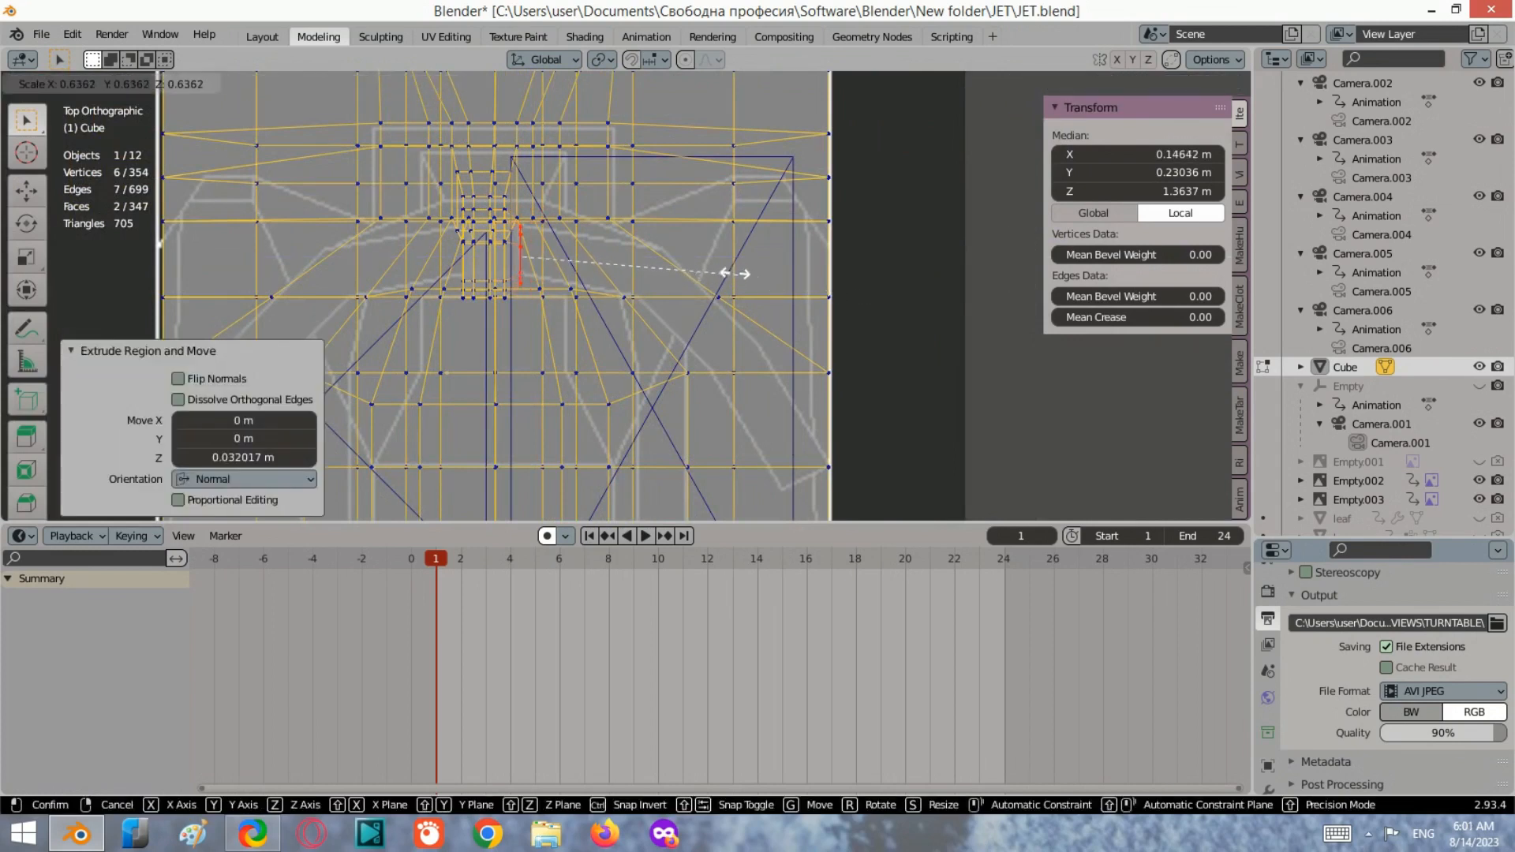
left_click(730, 274)
Extrude the arm about 0.28 m outward, rotate its end 32.4°, and position it at the first bend of the top reference.
key("e")
left_click(722, 263)
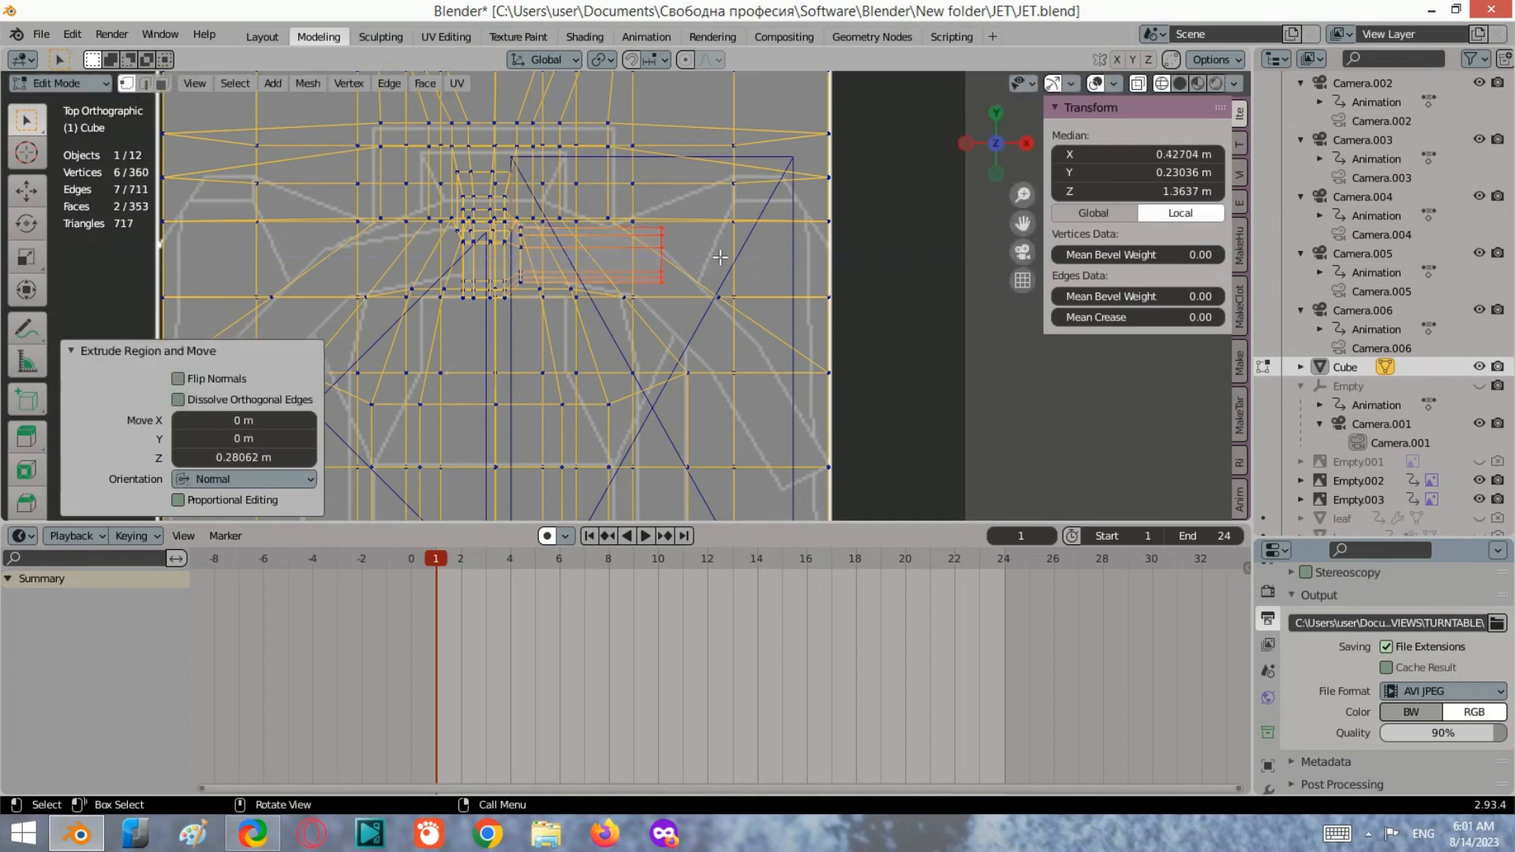
key("g")
left_click(756, 252)
key("r")
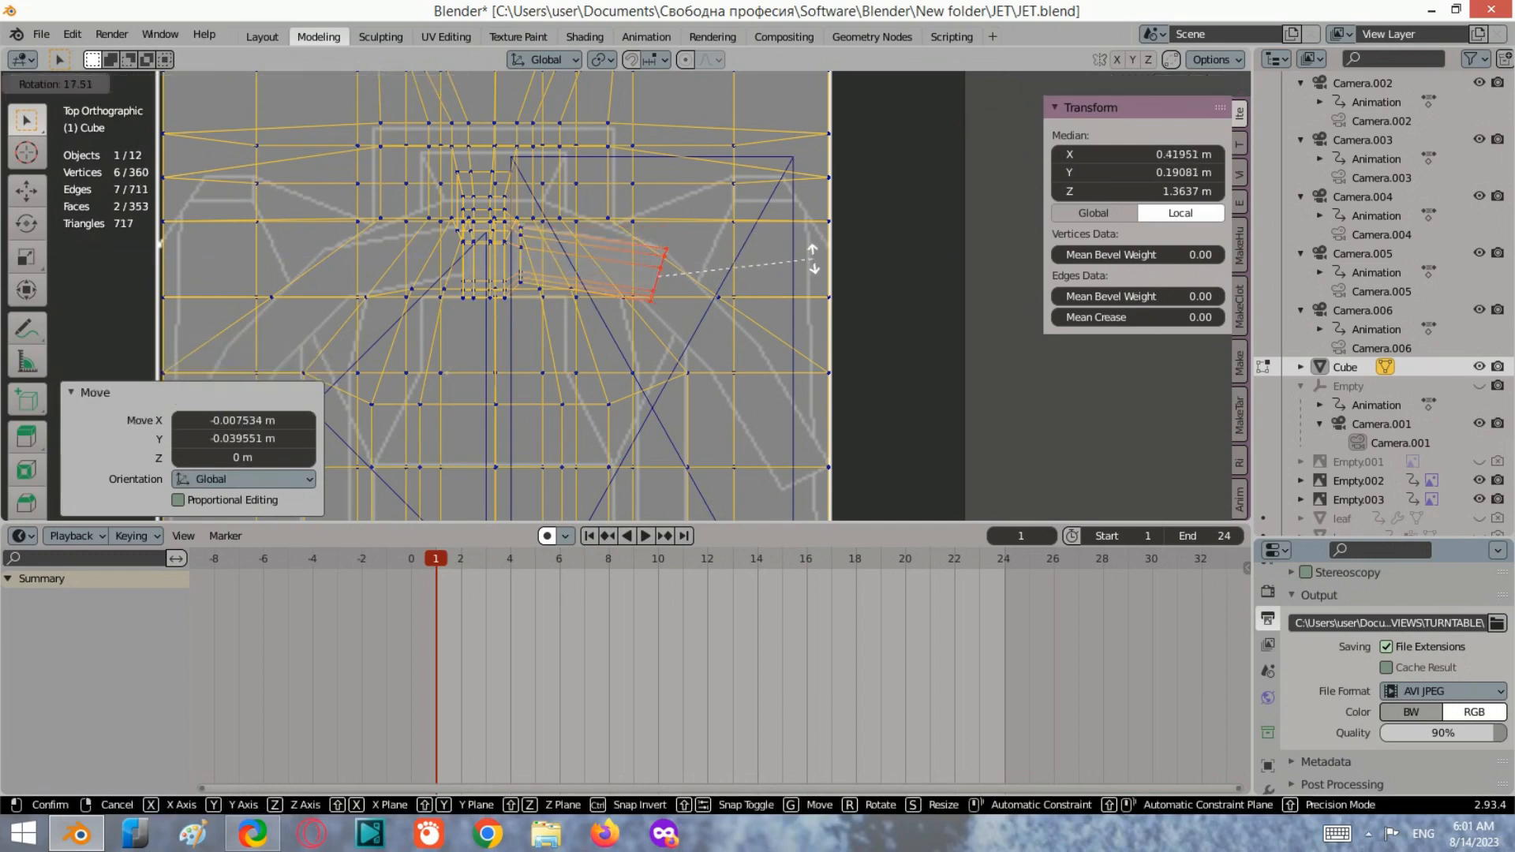
left_click(808, 298)
key("g")
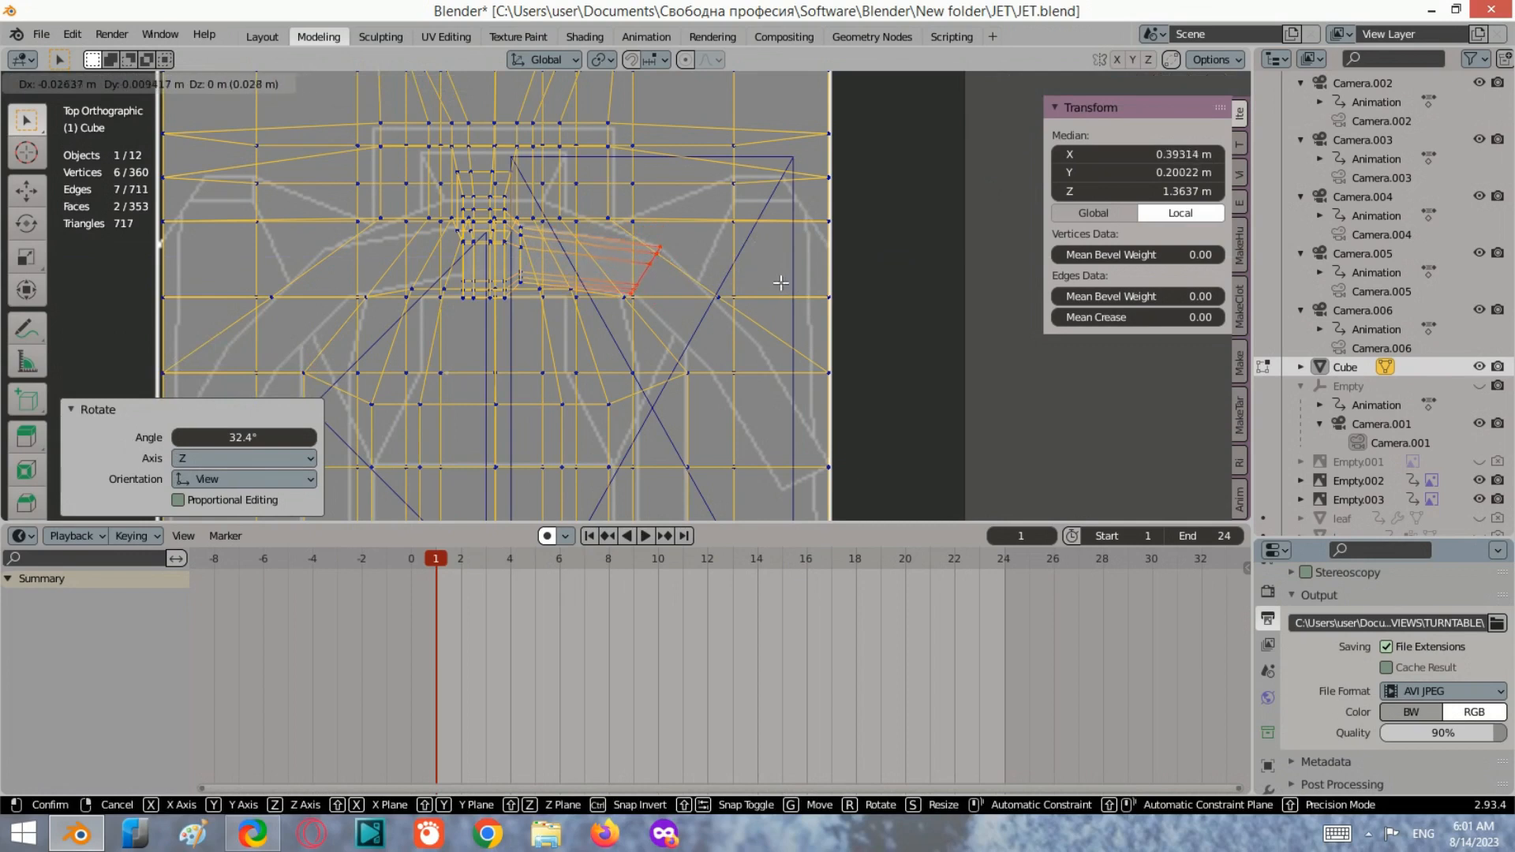
left_click(782, 282)
Extrude the arm another 0.257 m, then rotate, scale to 0.965, and position its end along the top reference outline.
key("e")
left_click(847, 316)
key("g")
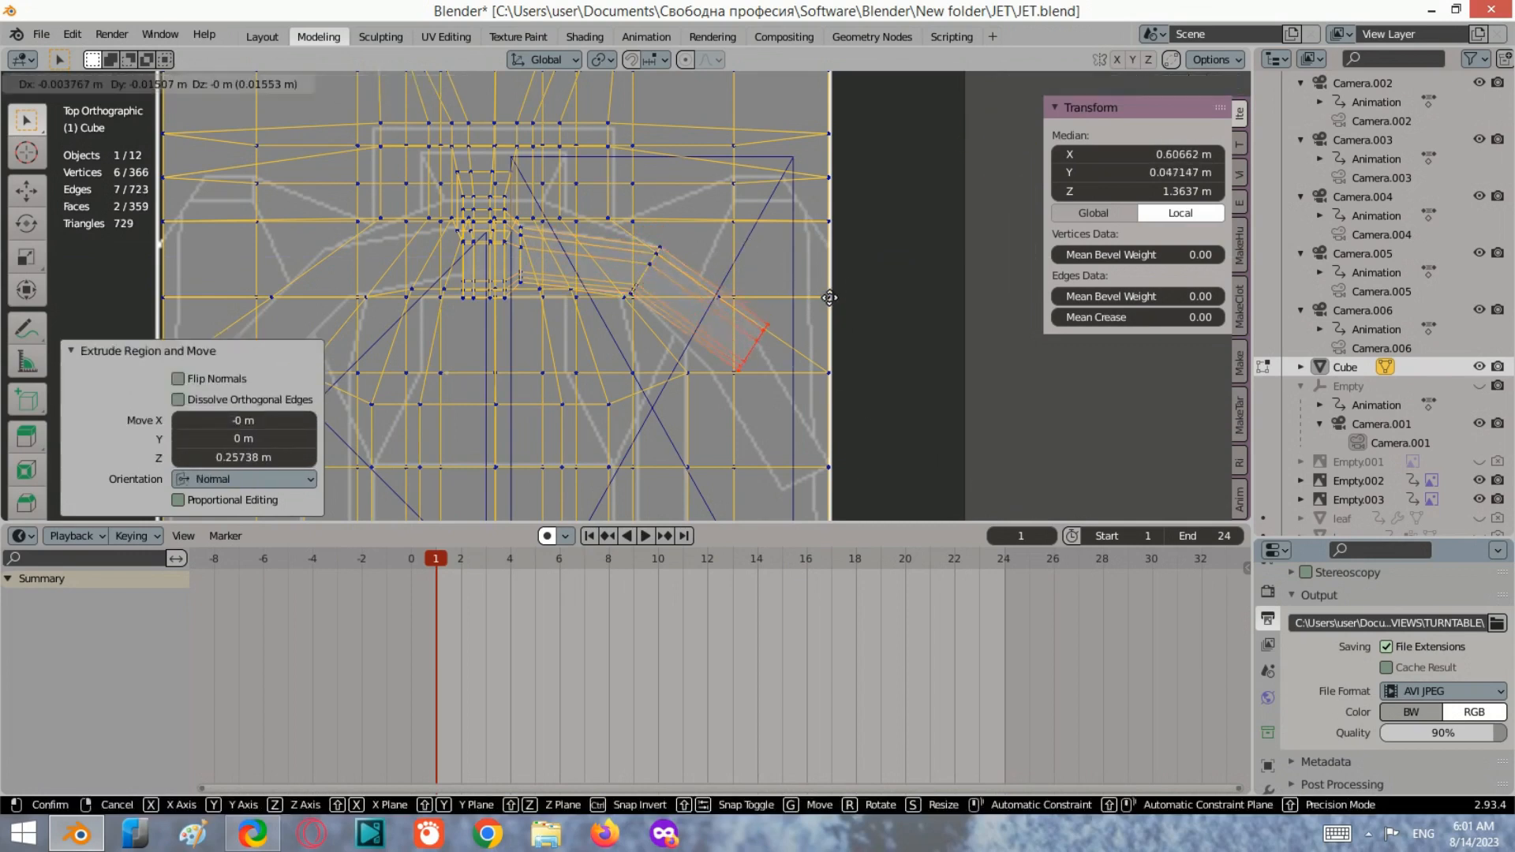
left_click(817, 320)
key("r")
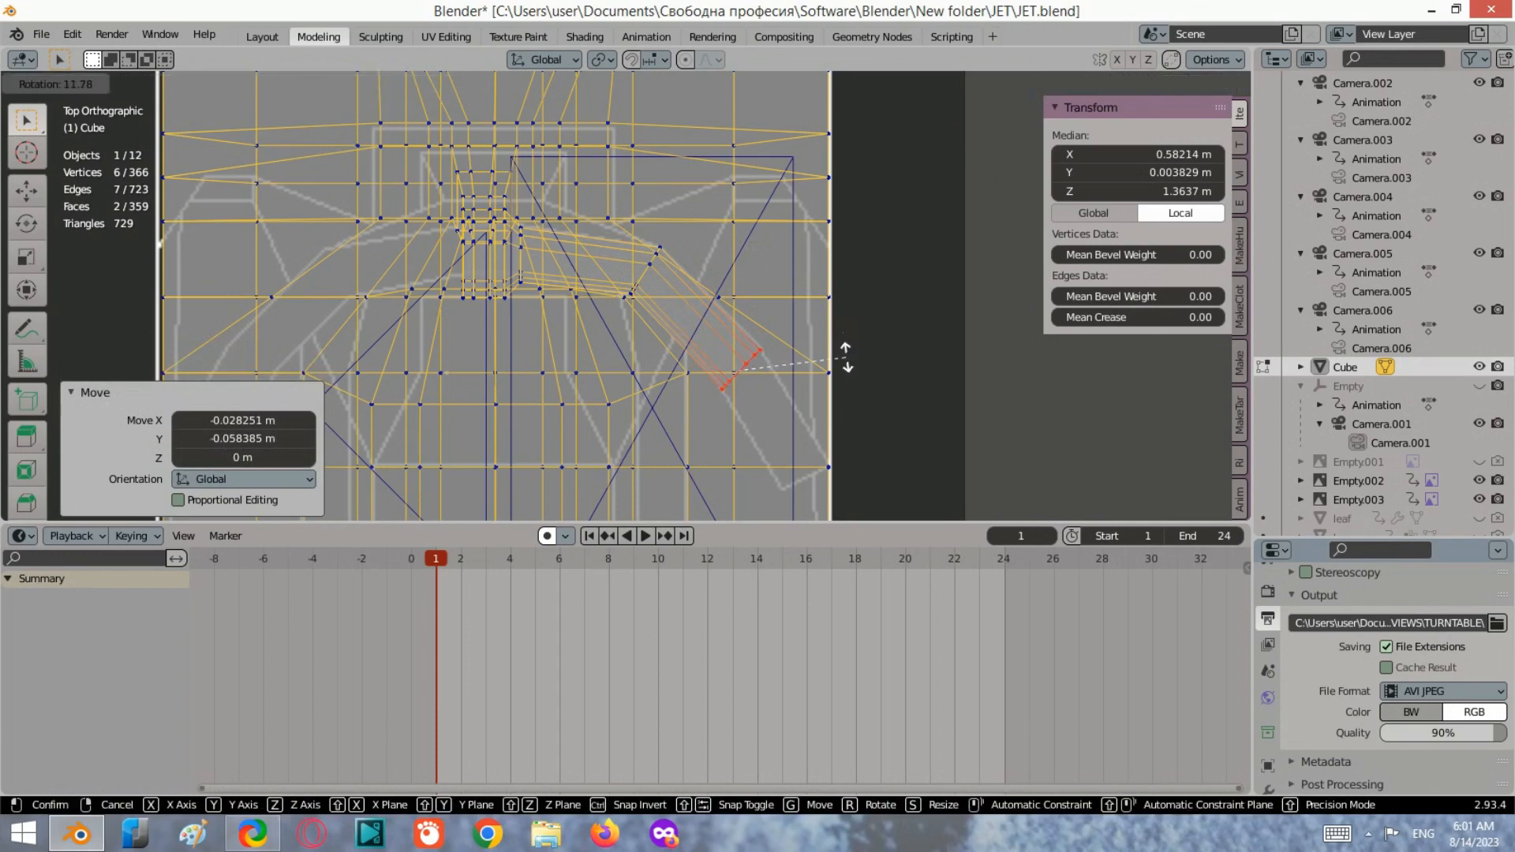
left_click(843, 379)
key("s")
left_click(839, 396)
key("g")
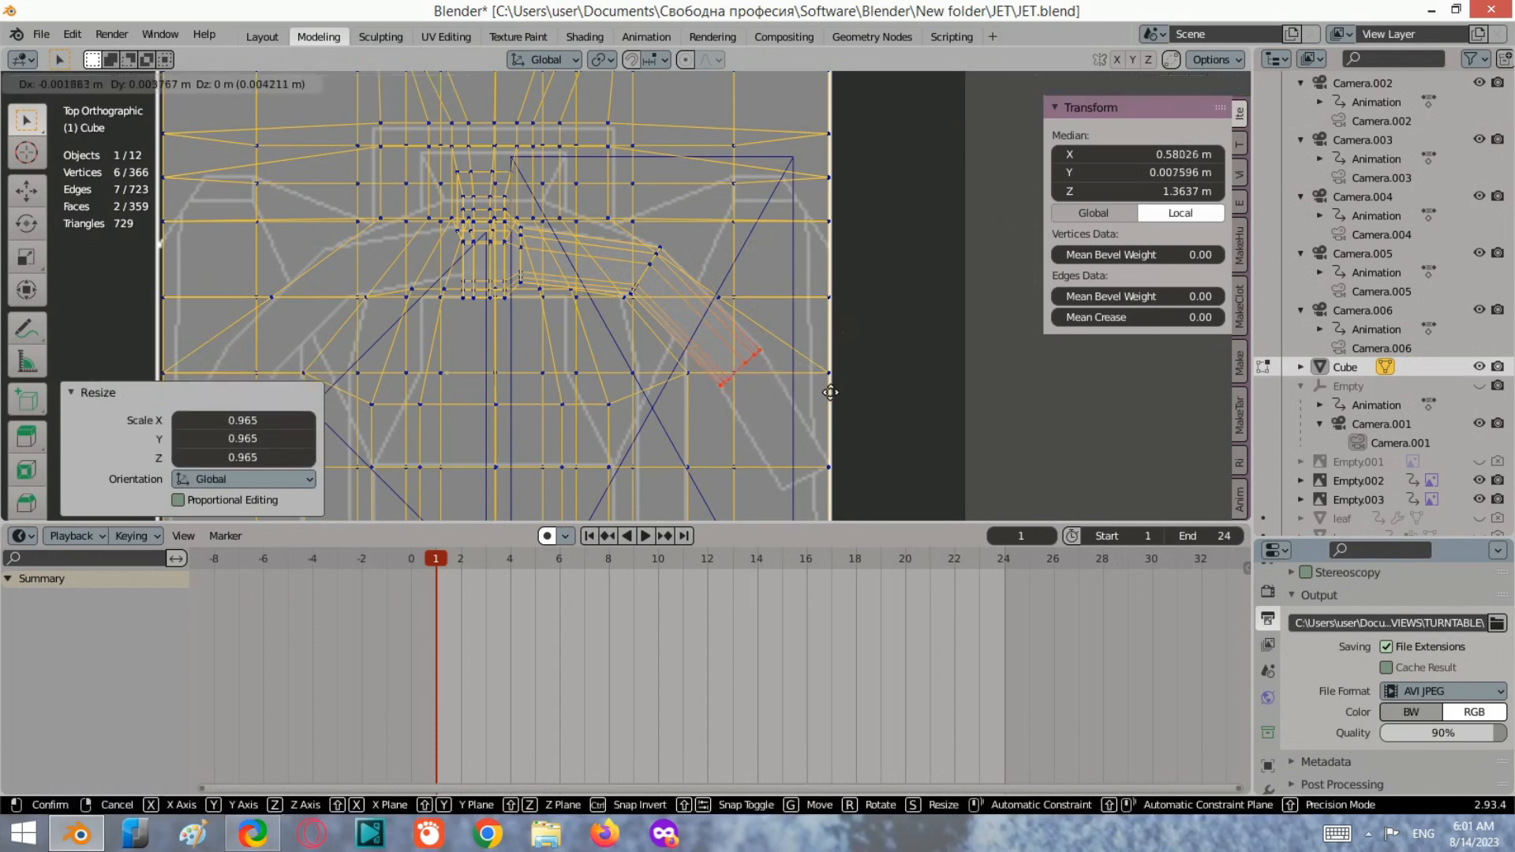
left_click(822, 379)
Extrude the final grip segment about 0.22 m, rotate its end 19.5°, and align it with the grip tip in the top reference.
middle_click_drag(827, 360, 781, 206)
scroll(665, 282, "up", 5)
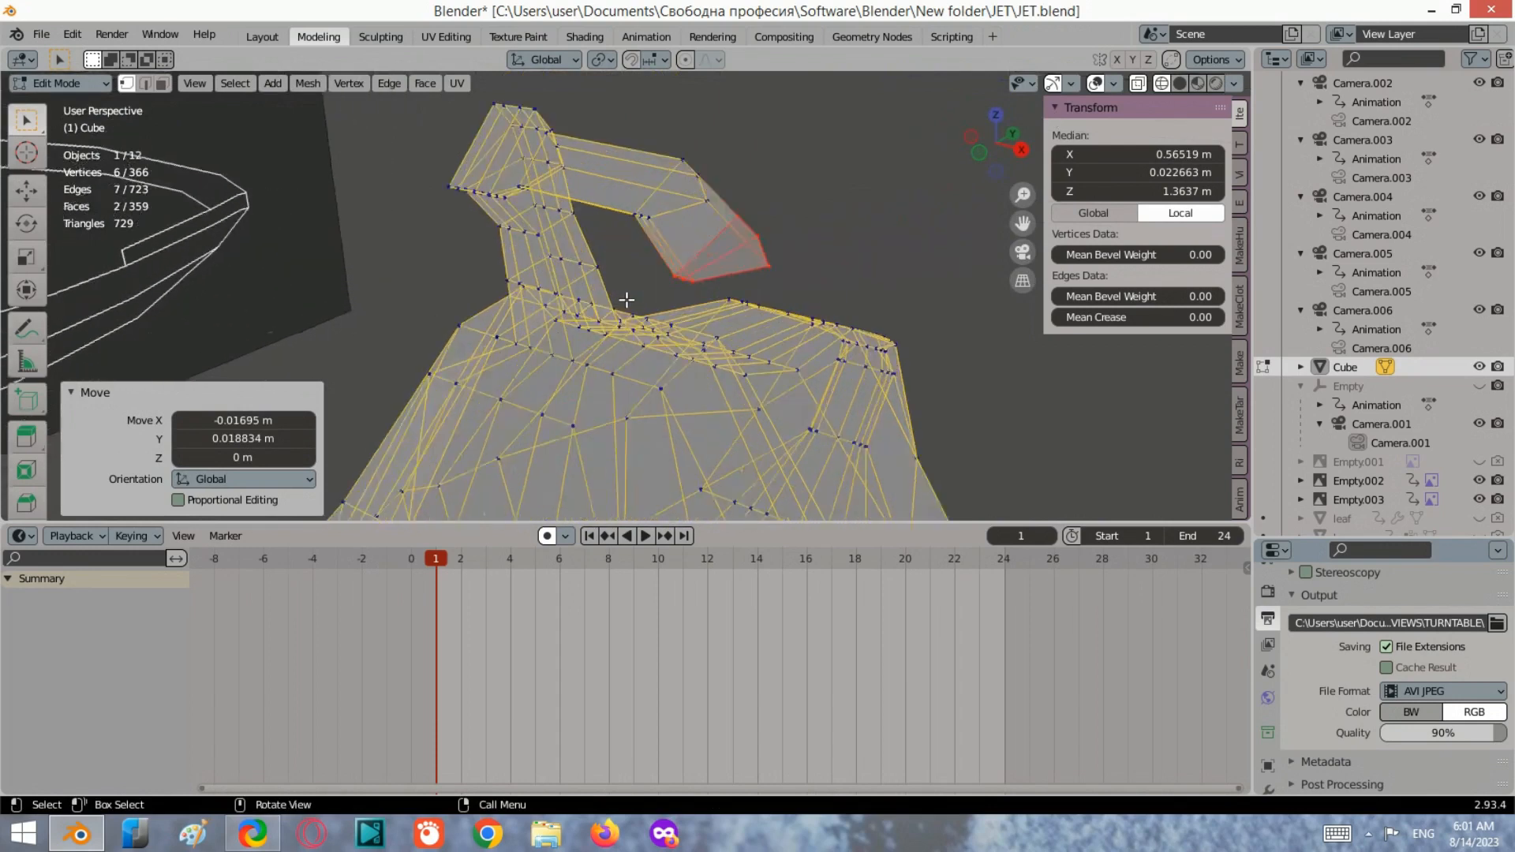
scroll(743, 195, "down", 3)
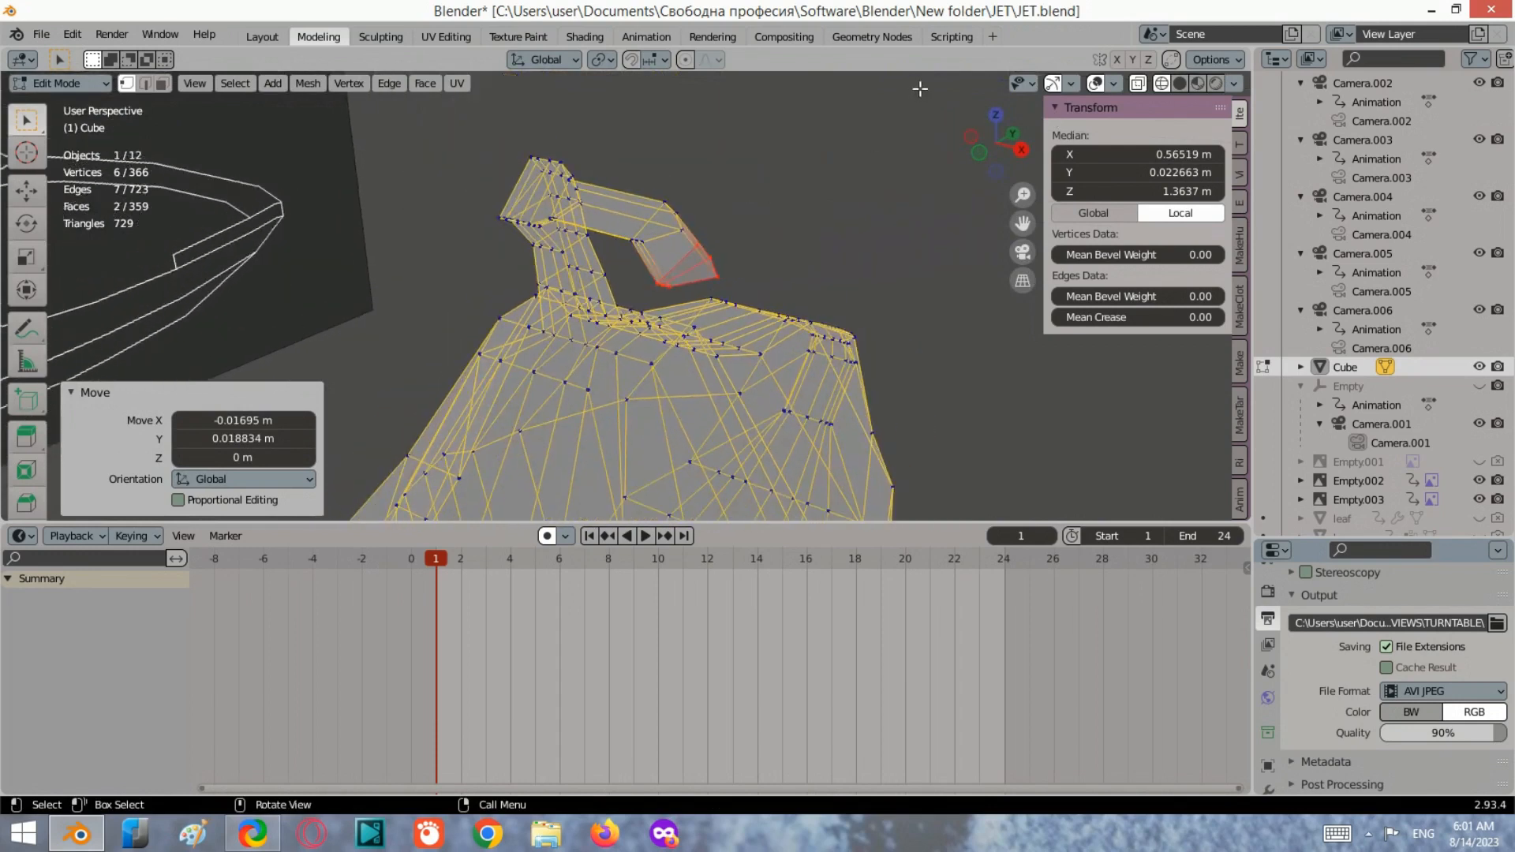
left_click(996, 114)
key("e")
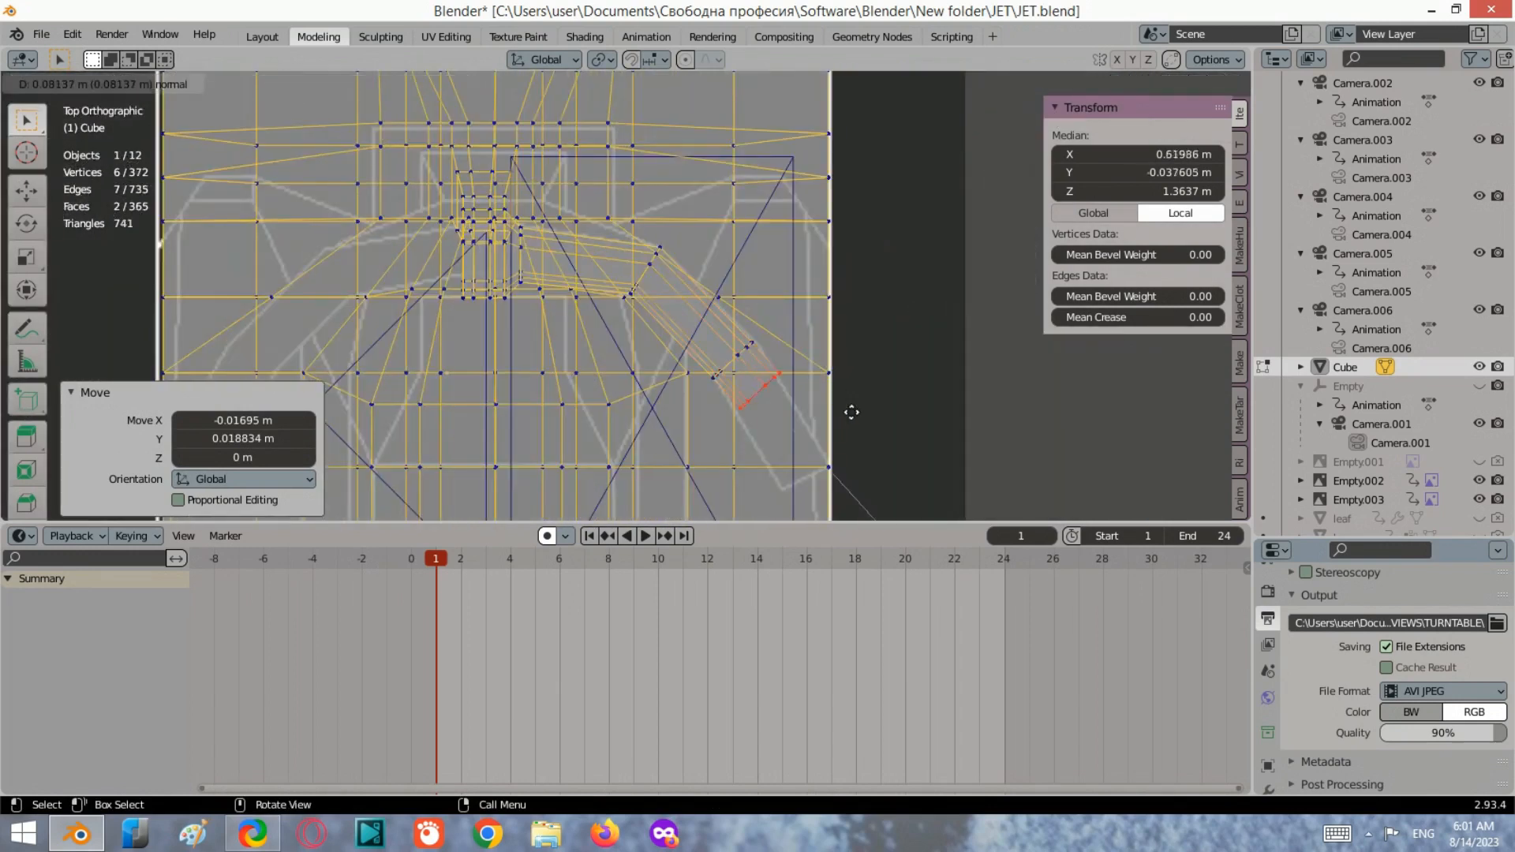
left_click(884, 444)
key("g")
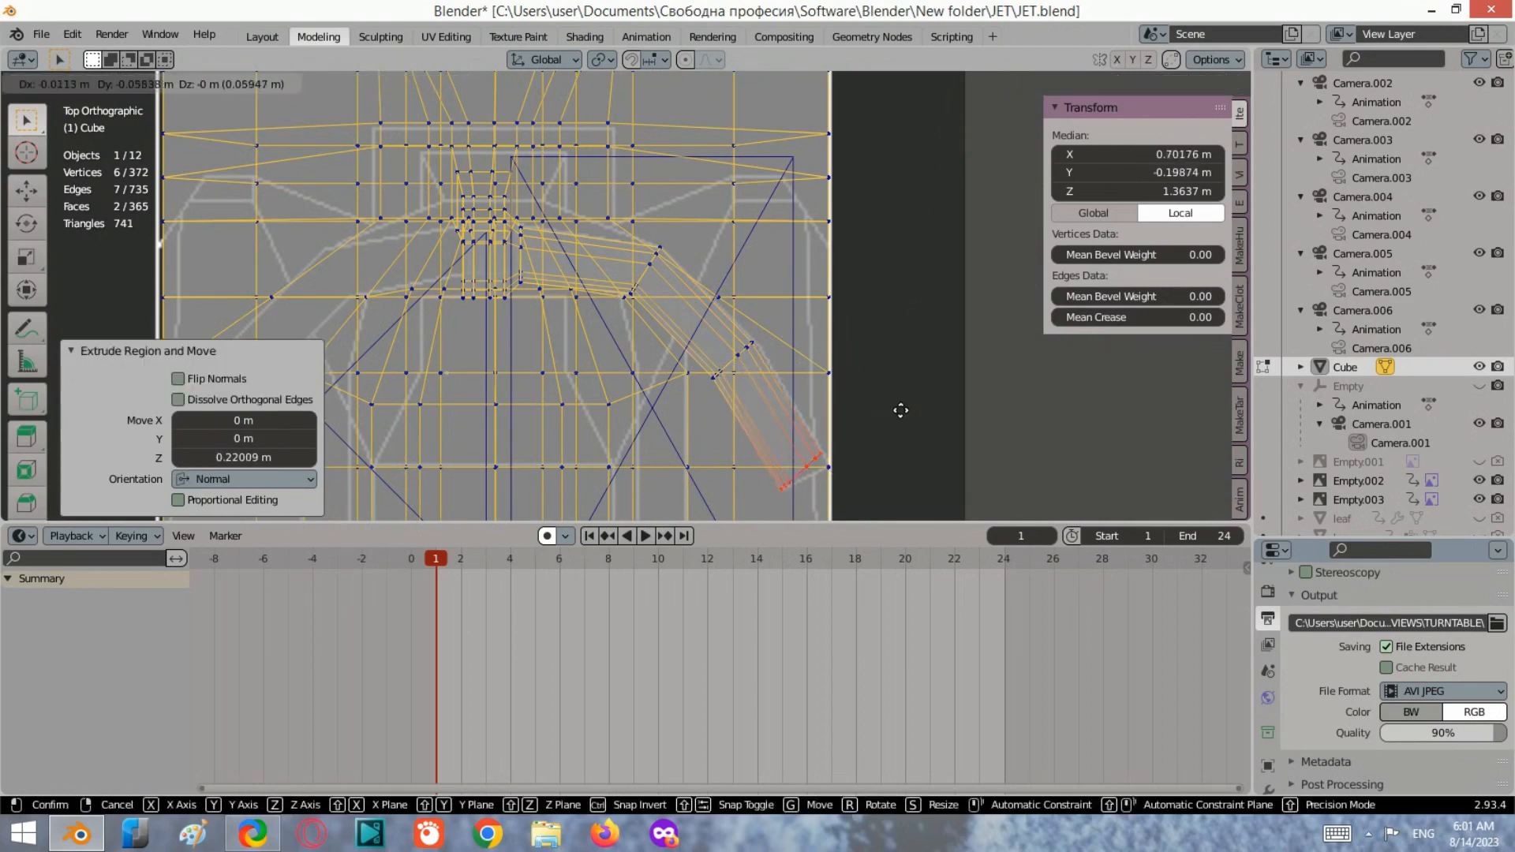
left_click(899, 409)
key("r")
left_click(939, 419)
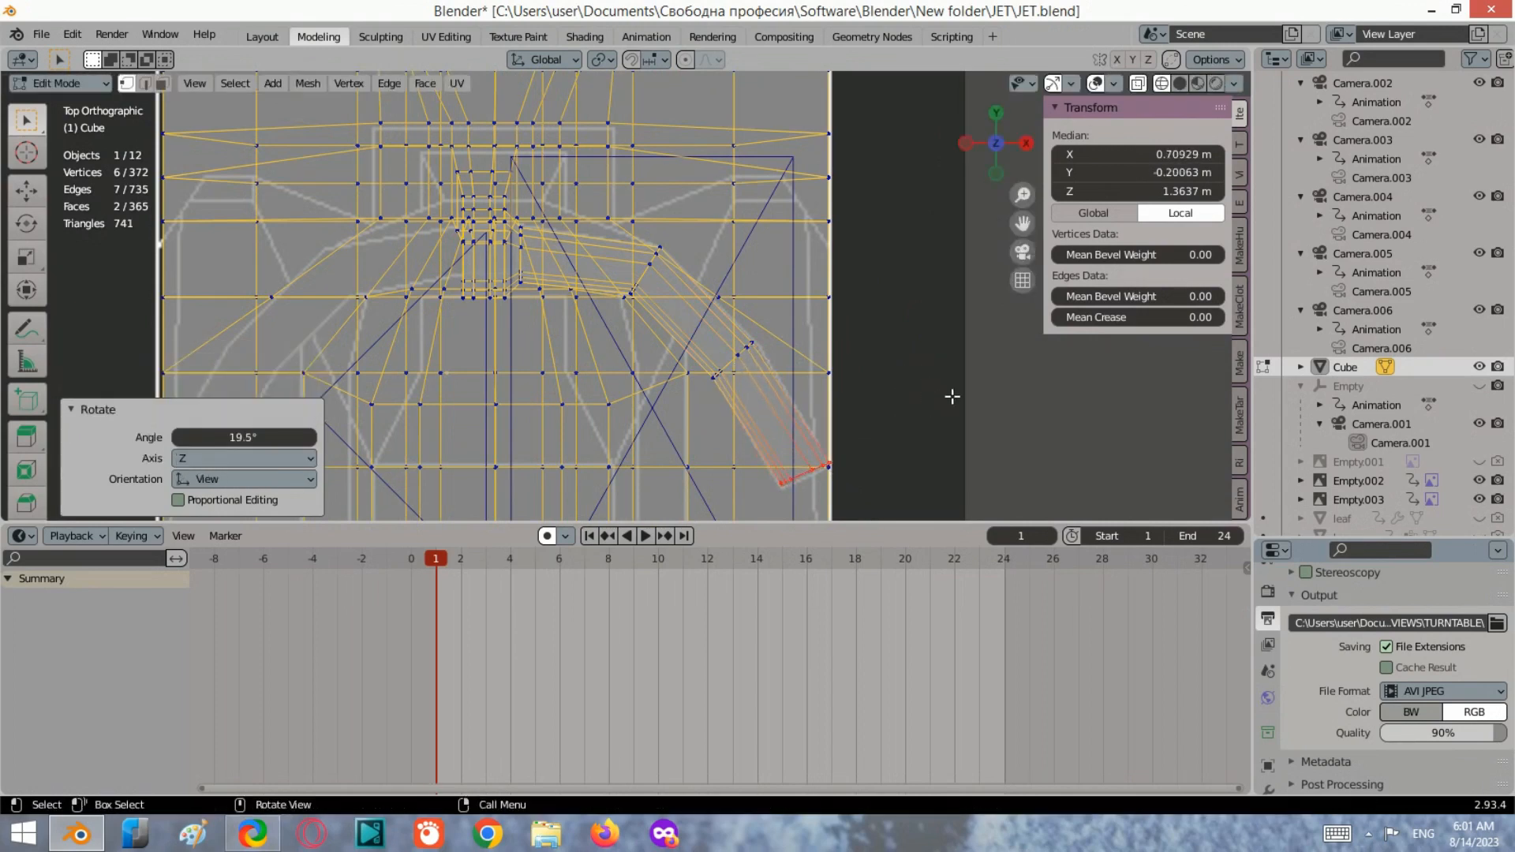
key("g")
left_click(951, 397)
Lower the grip's end vertices about 0.16 m and shift them about 0.08 m in Y to the tip in the side reference.
middle_click_drag(951, 397, 989, 94)
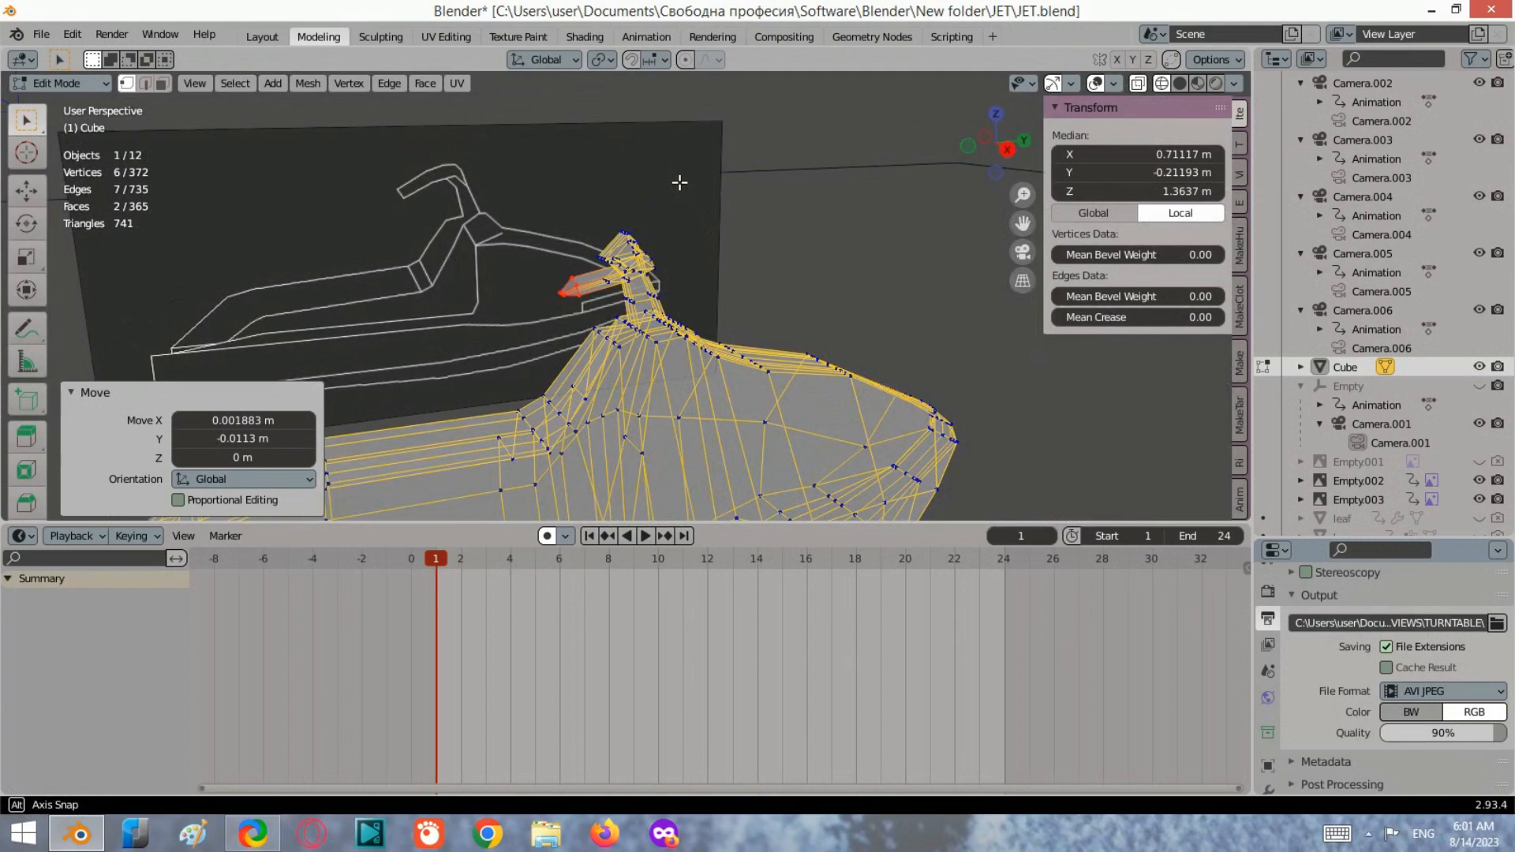
left_click(1004, 152)
scroll(513, 276, "up", 3)
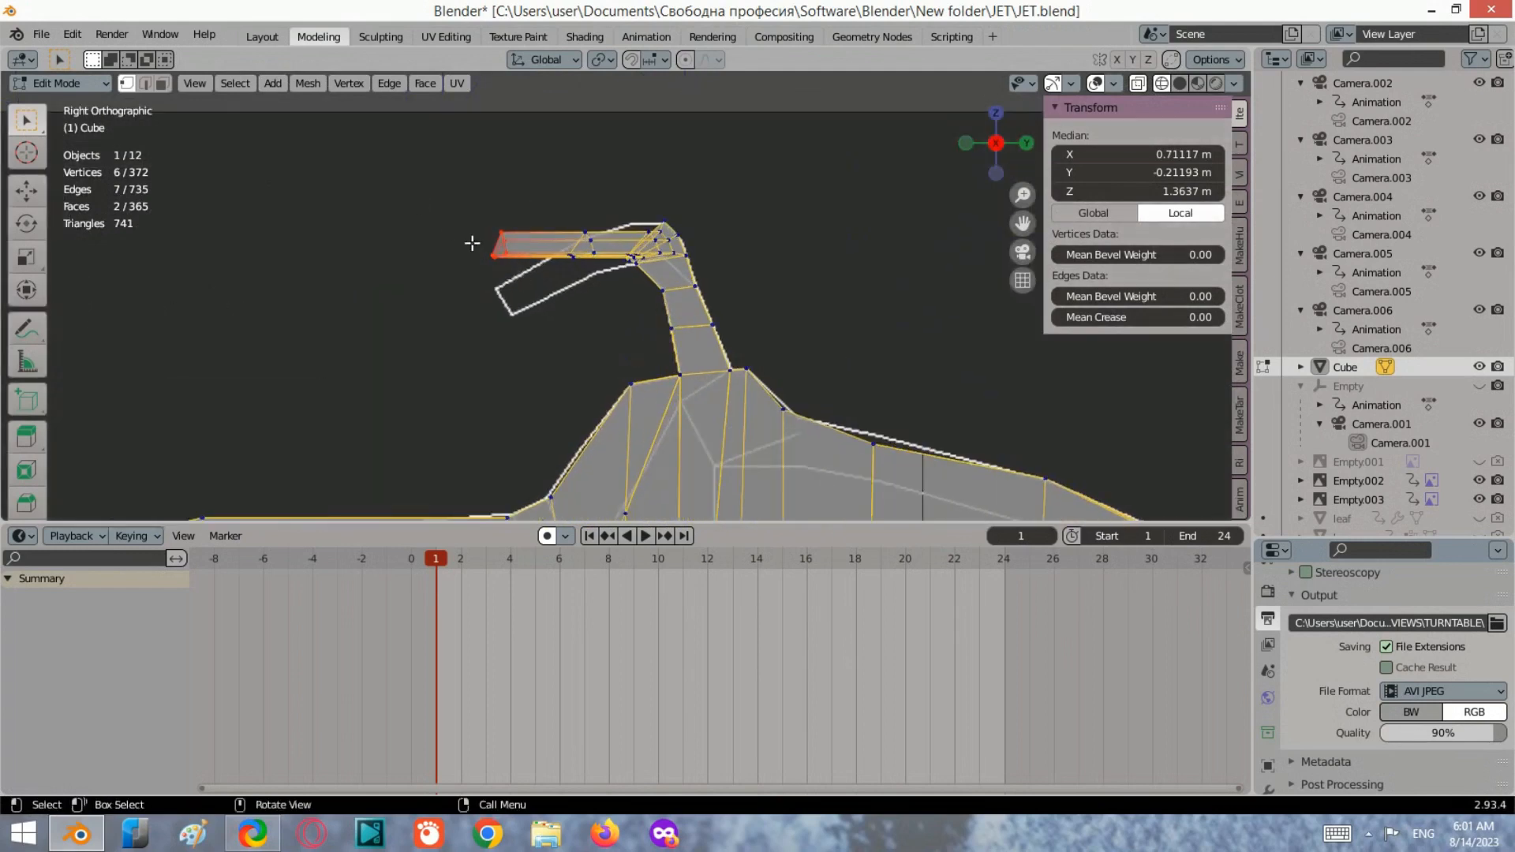
key("g")
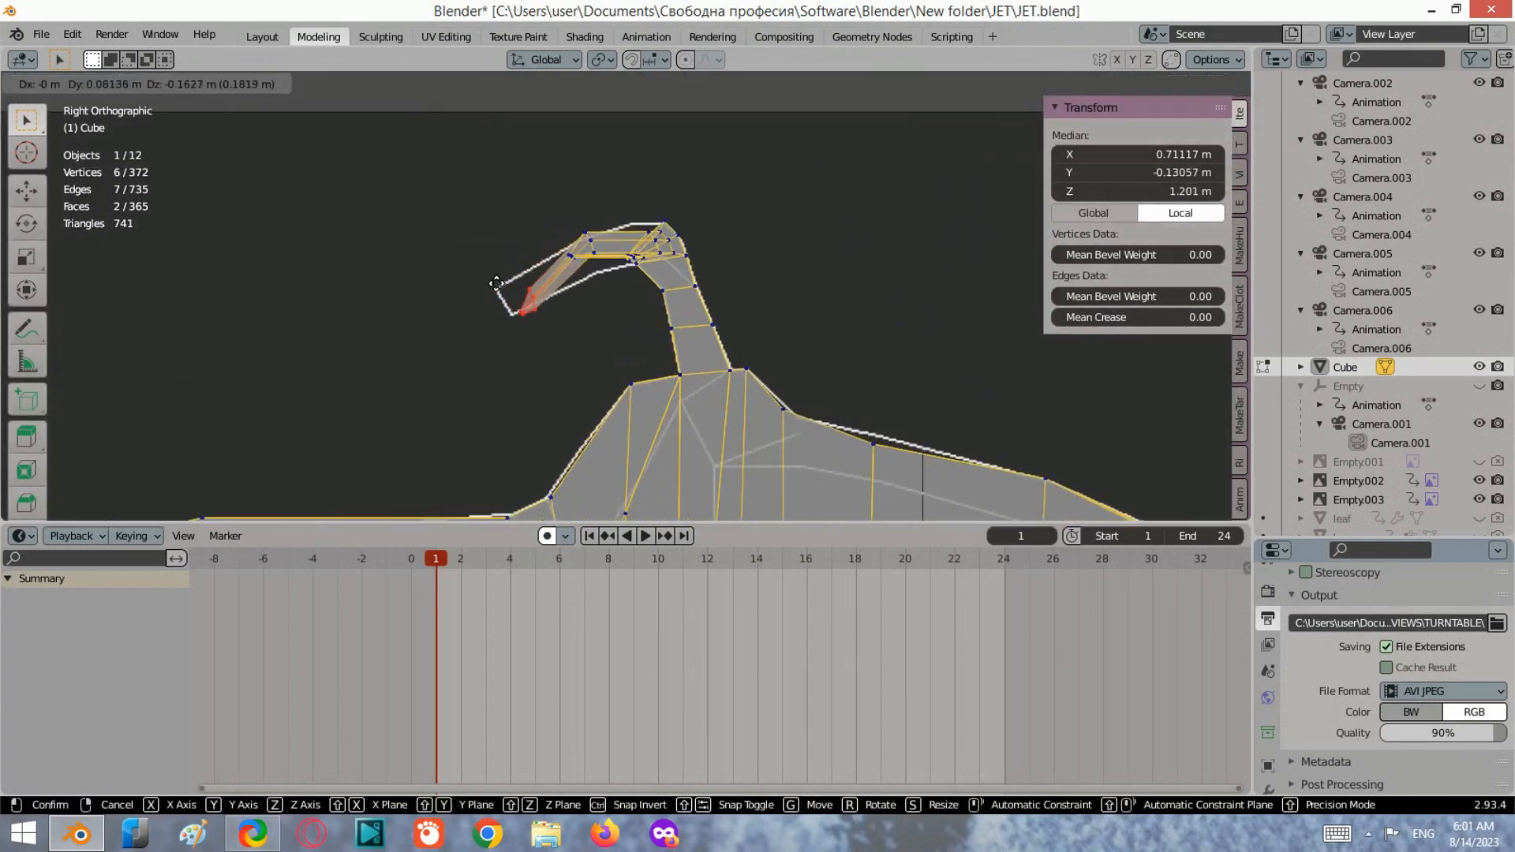
left_click(493, 279)
Select the vertex ring between the arm's last two segments and lower it about 0.043 m along Z.
scroll(640, 275, "up", 1)
left_click_drag(606, 272, 542, 211)
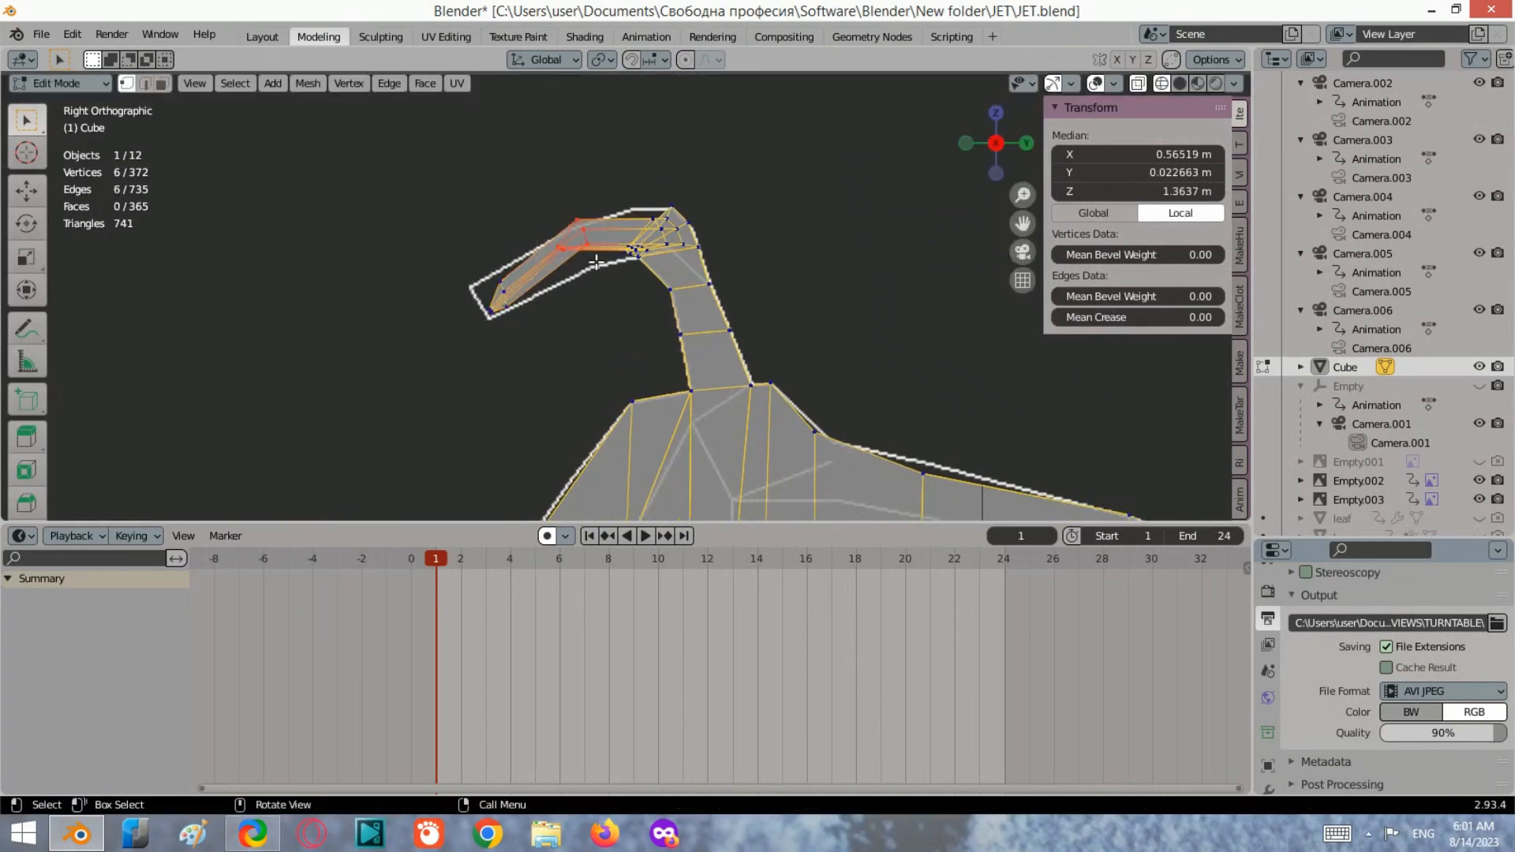
key("g")
key("z")
left_click(596, 272)
scroll(608, 256, "down", 4)
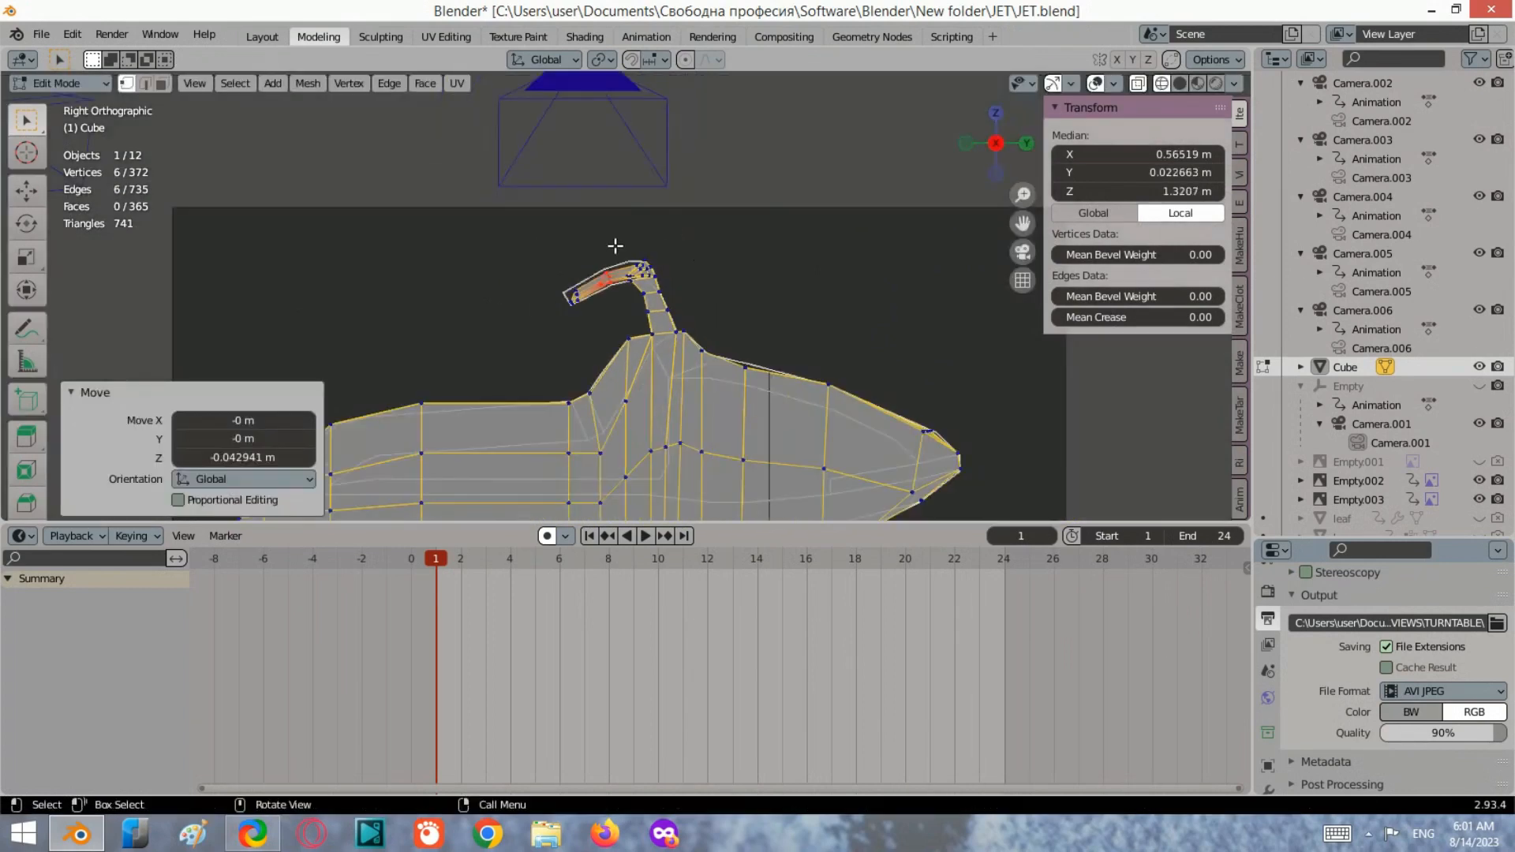
scroll(614, 245, "up", 3)
middle_click_drag(614, 246, 782, 166)
left_click(1000, 126)
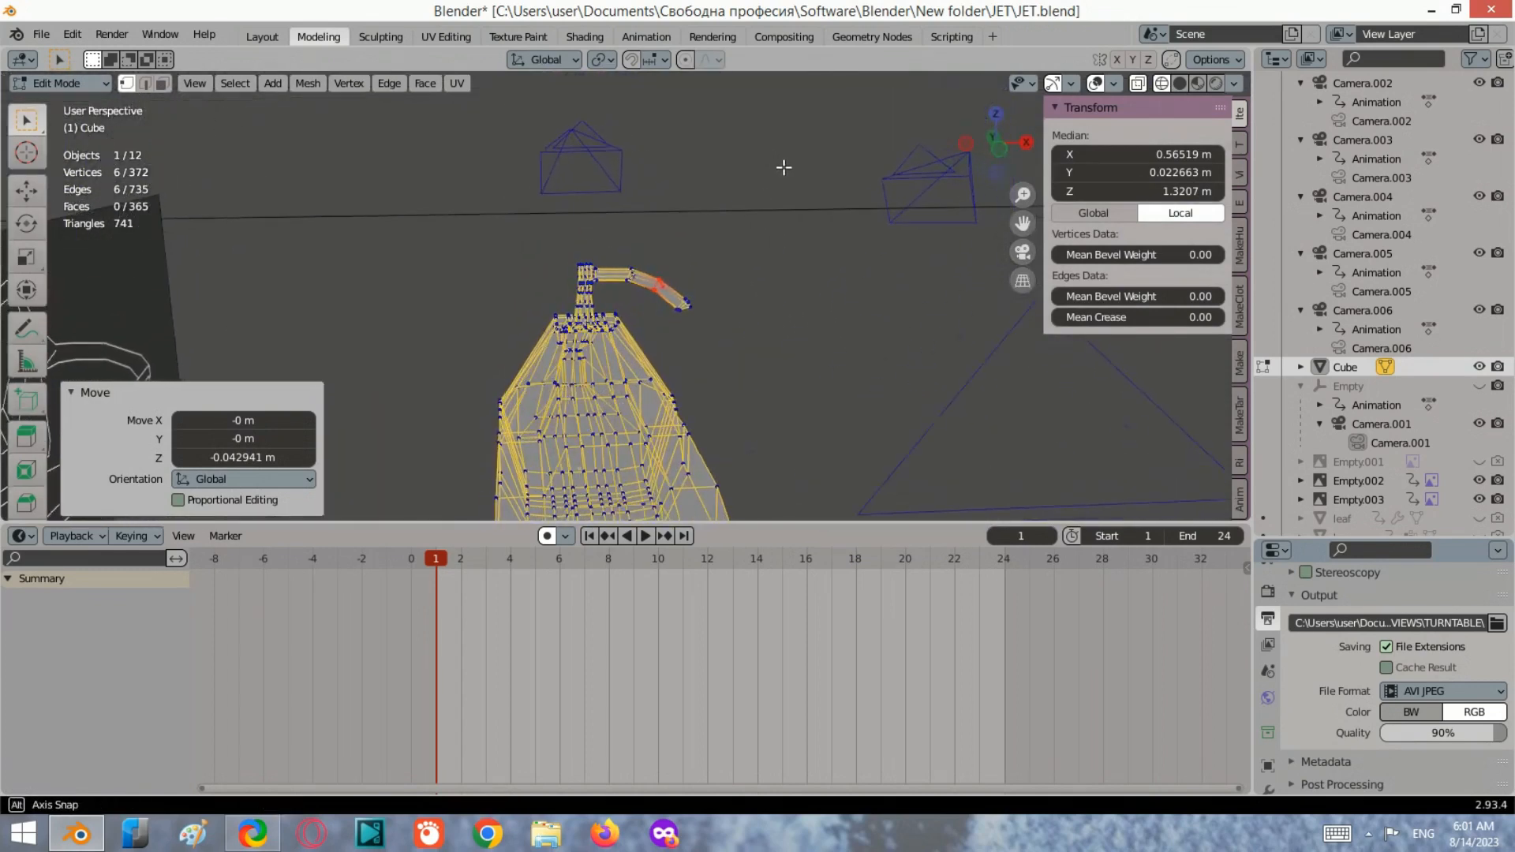
Try to mirror the handlebar arm's outer segments across the global Z axis.
scroll(781, 314, "up", 2)
left_click_drag(824, 327, 543, 215)
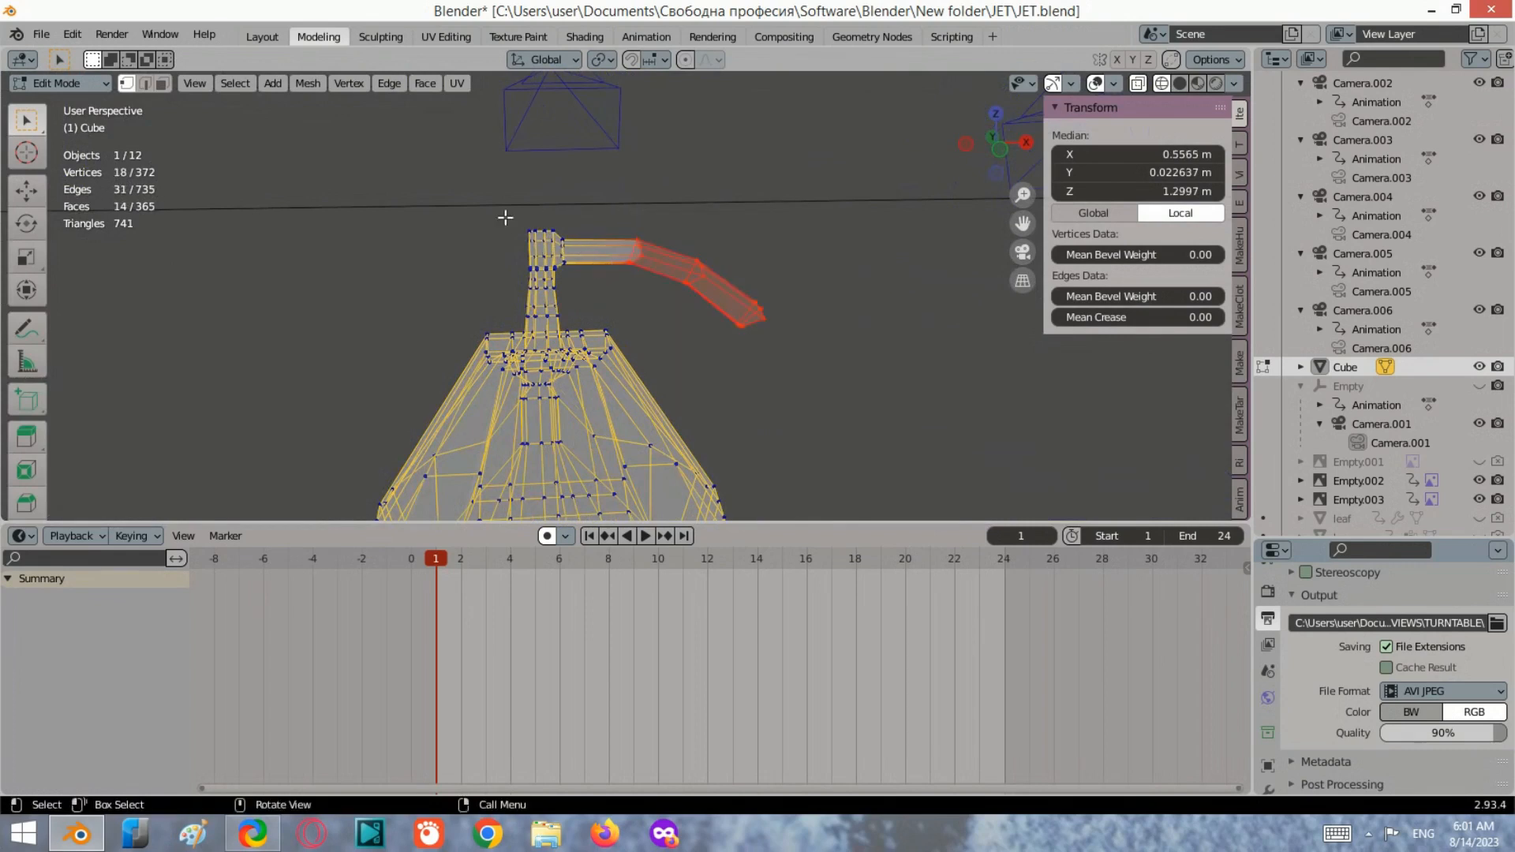
left_click(339, 85)
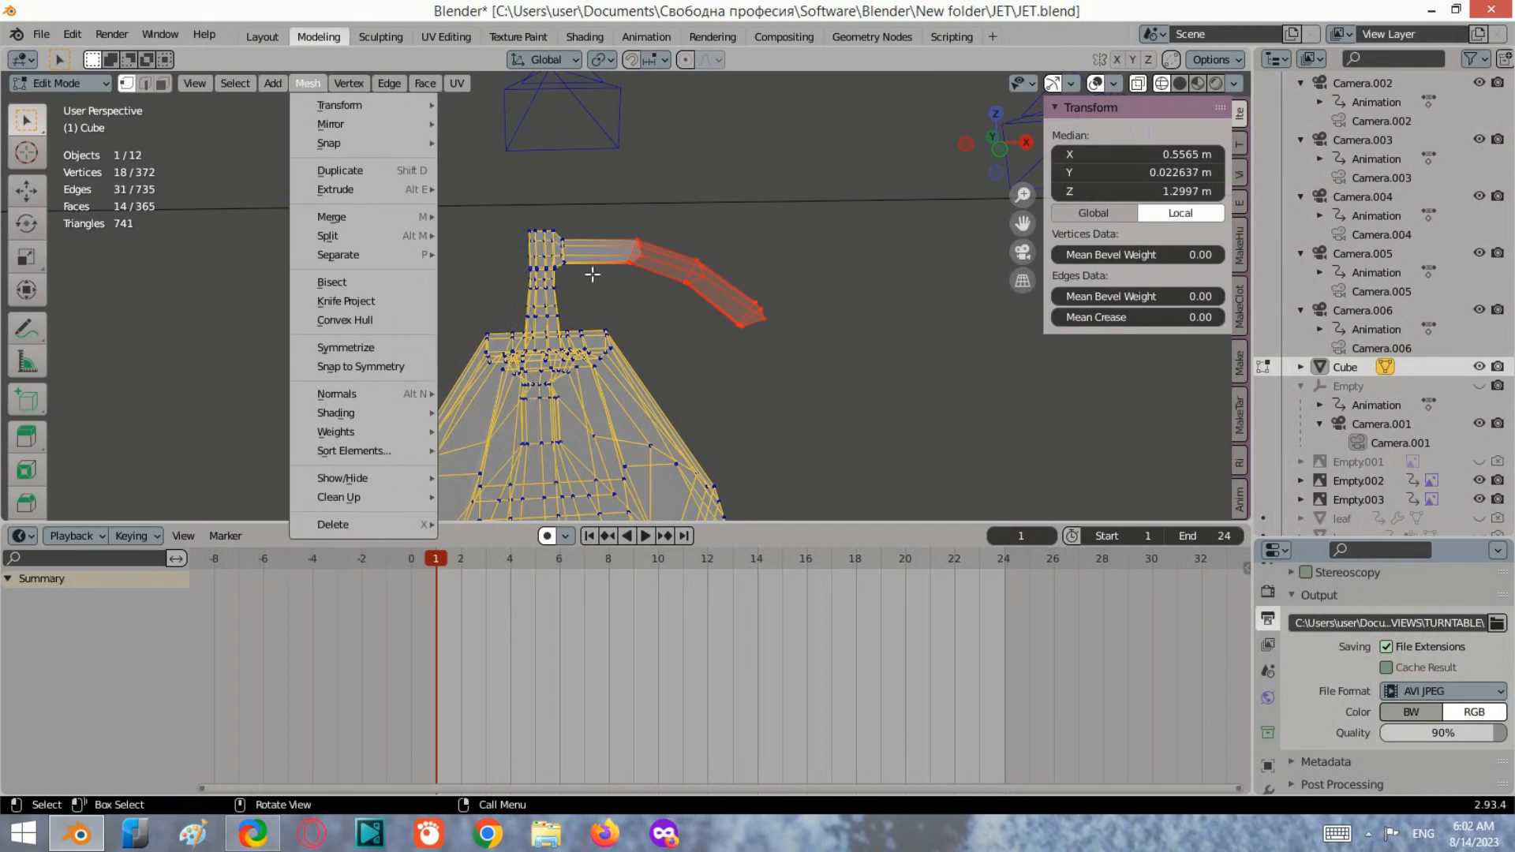
right_click(667, 274)
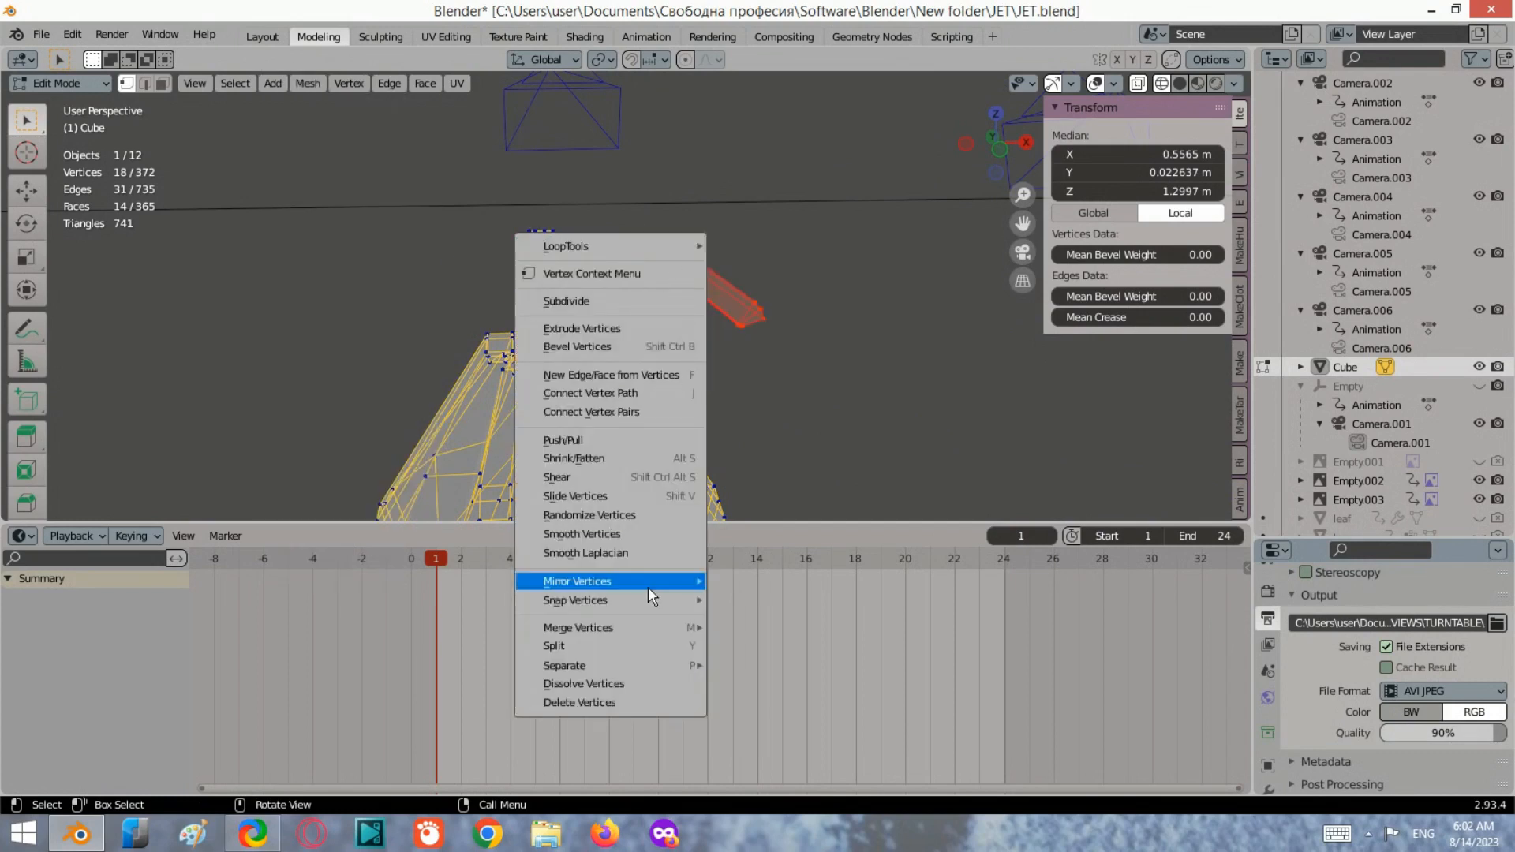
mouse_move(648, 588)
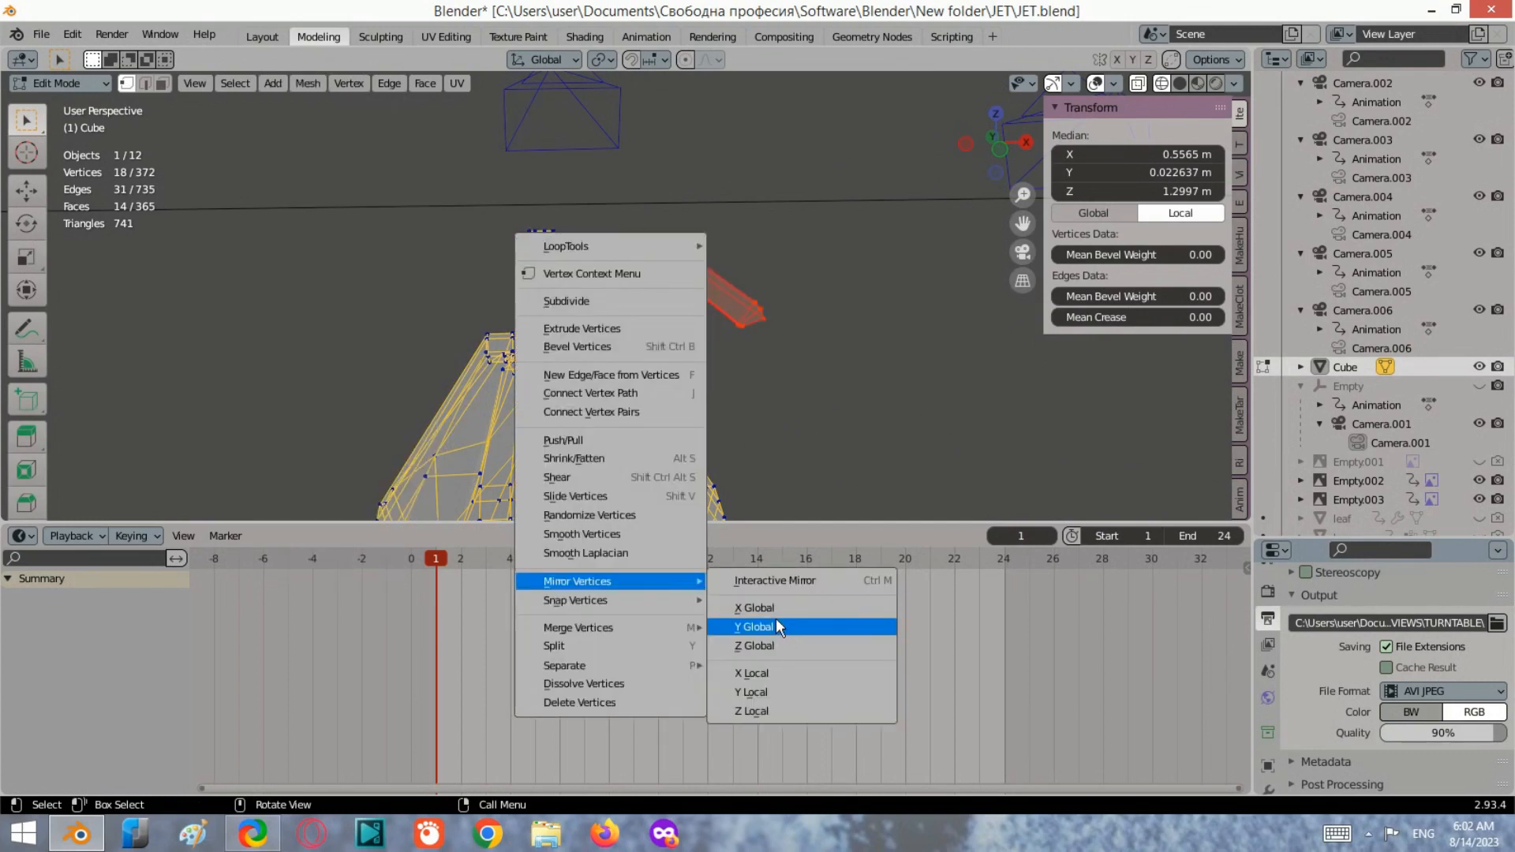
left_click(770, 646)
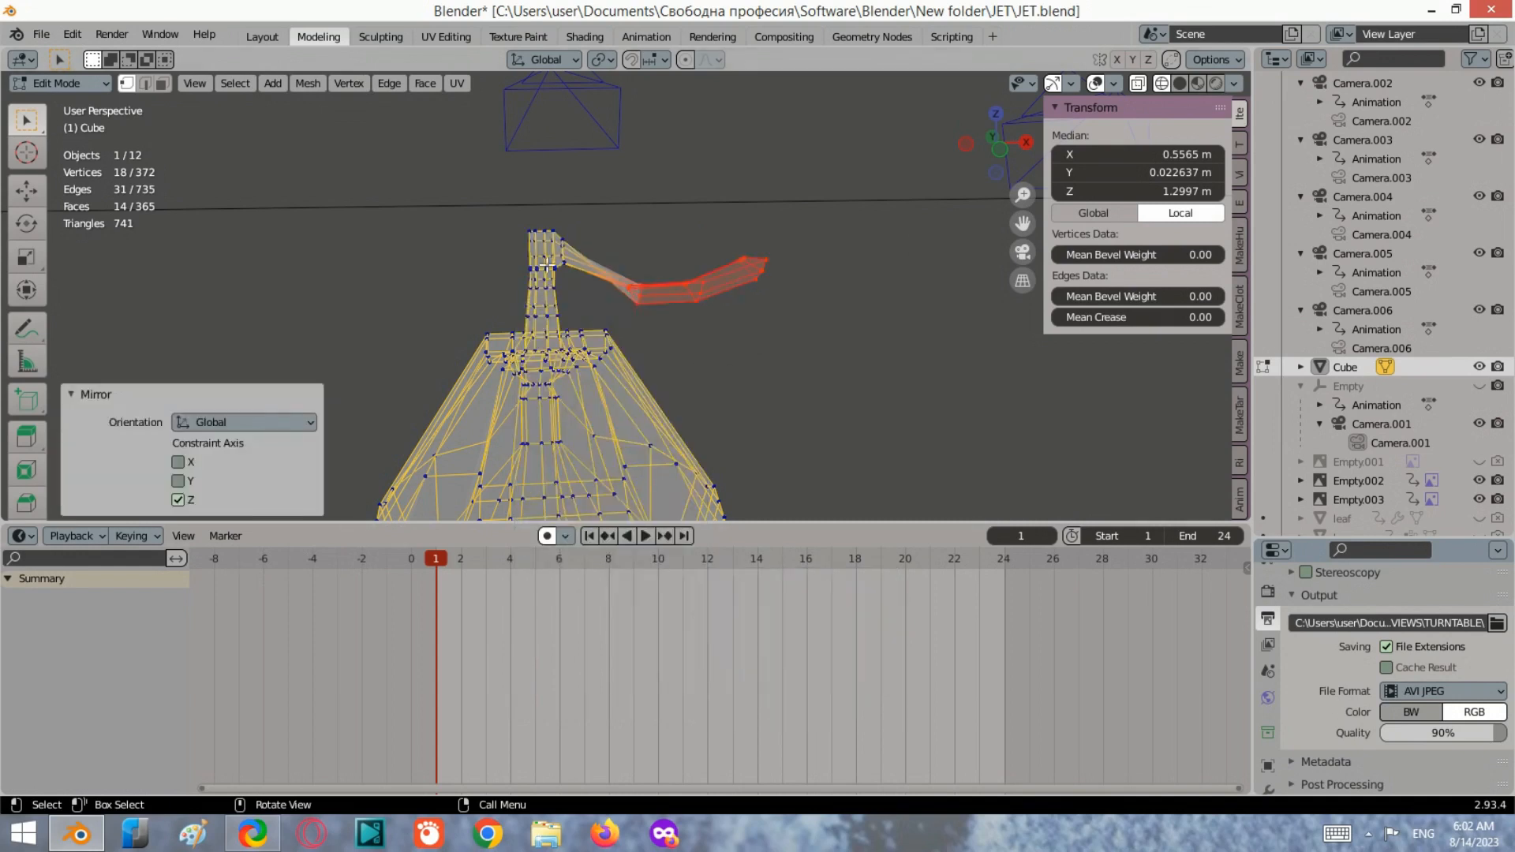
key("ctrl+z")
Try mirroring the handlebar arm's outer segments along the global Y axis.
right_click(636, 259)
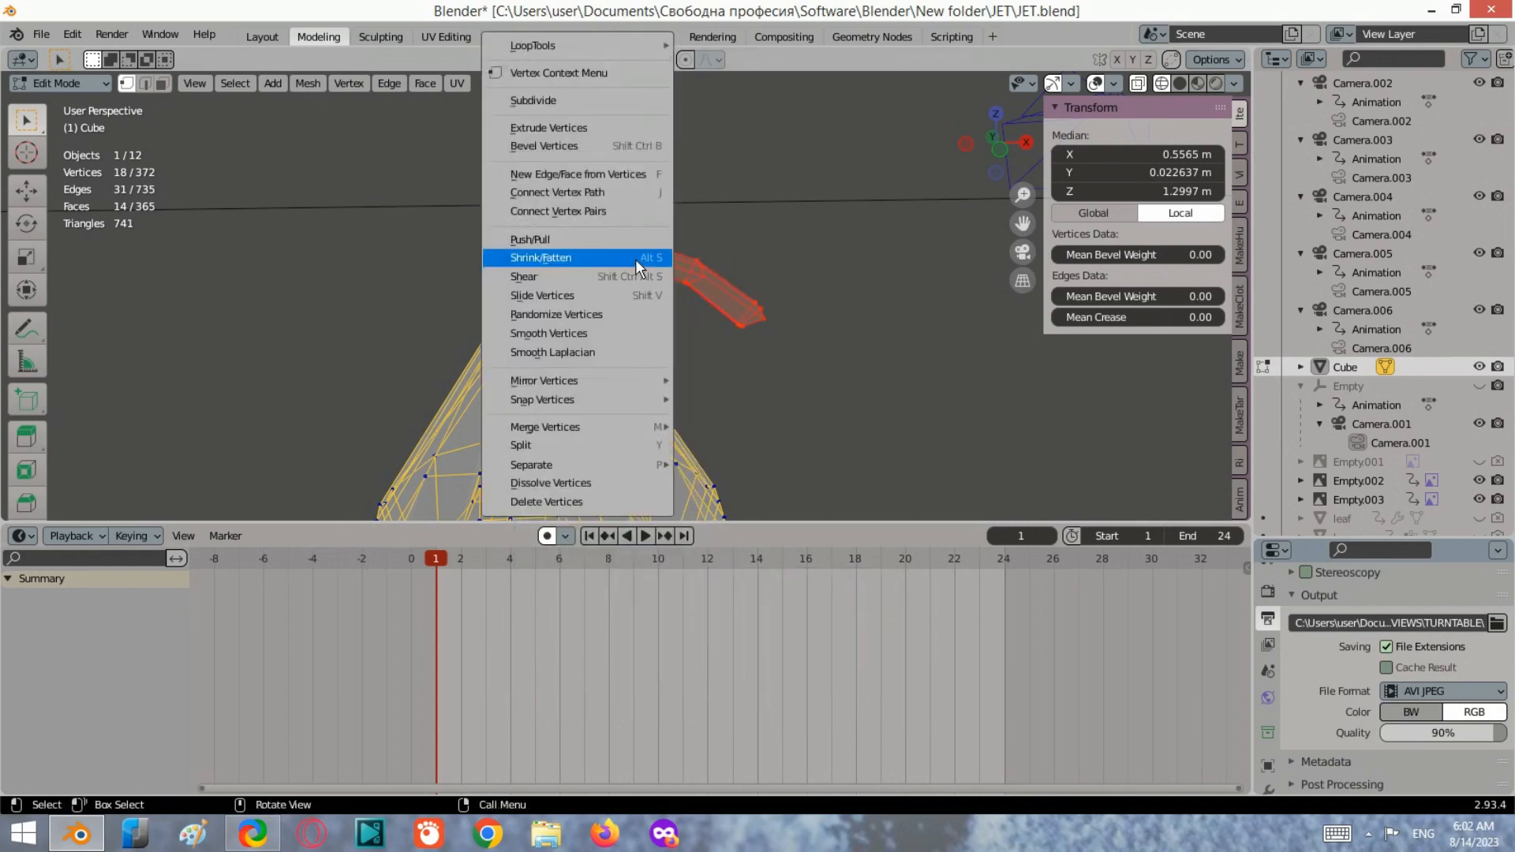
right_click(702, 272)
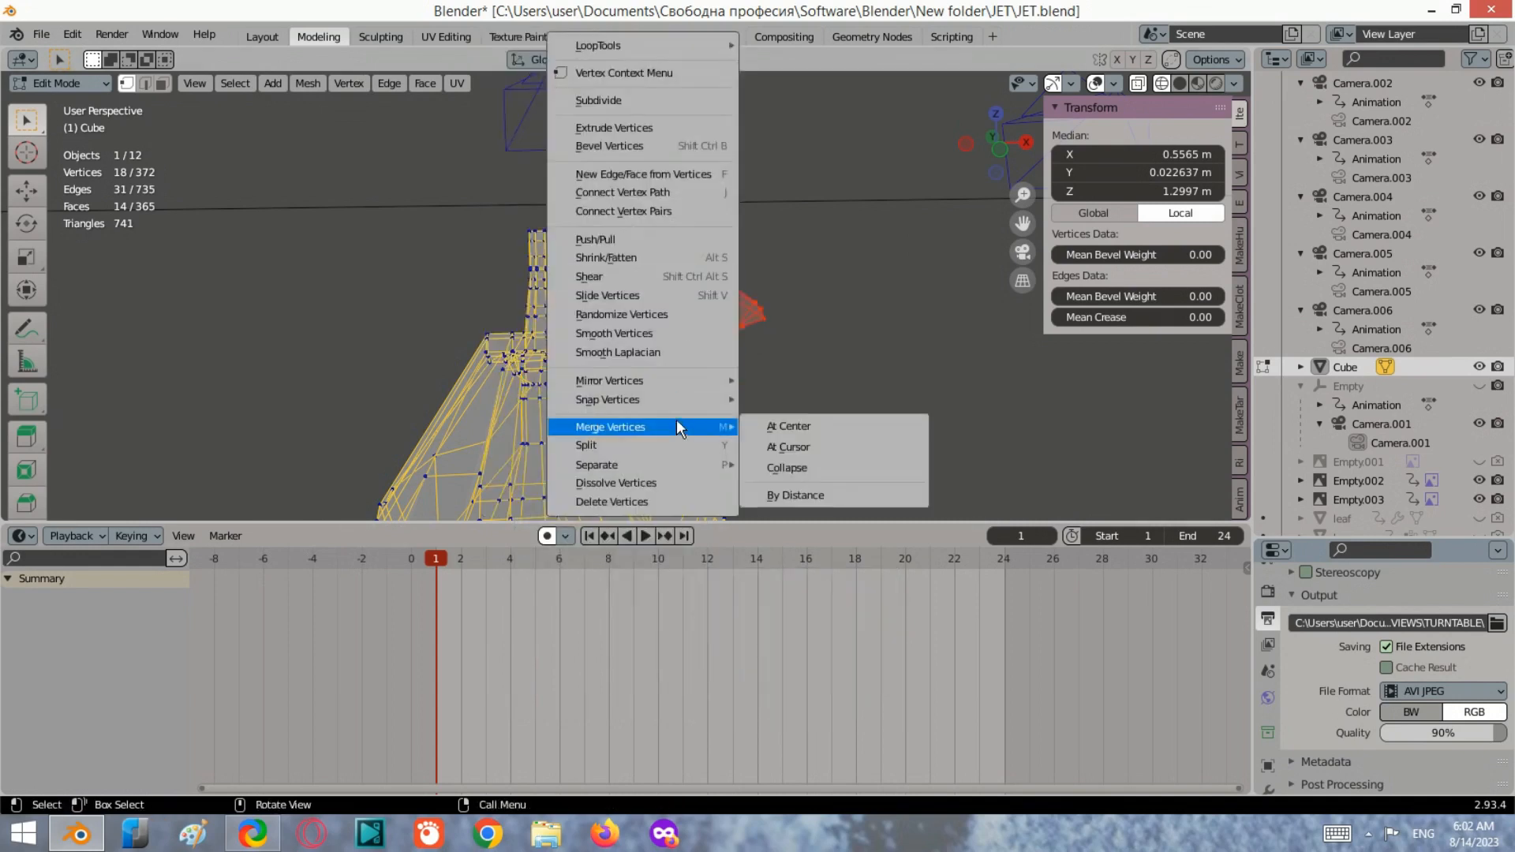
mouse_move(677, 387)
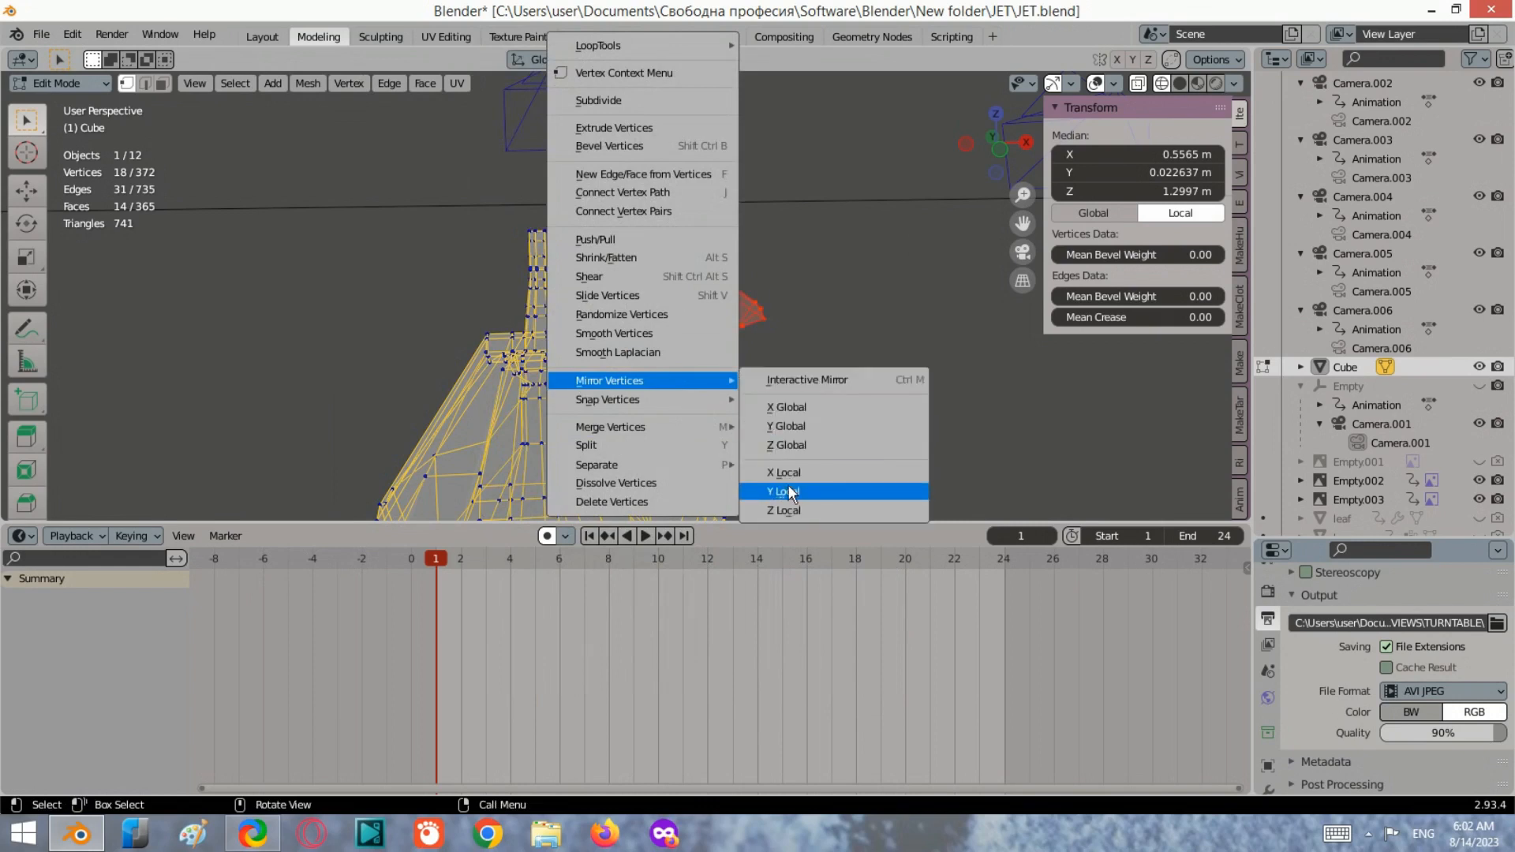
left_click(802, 426)
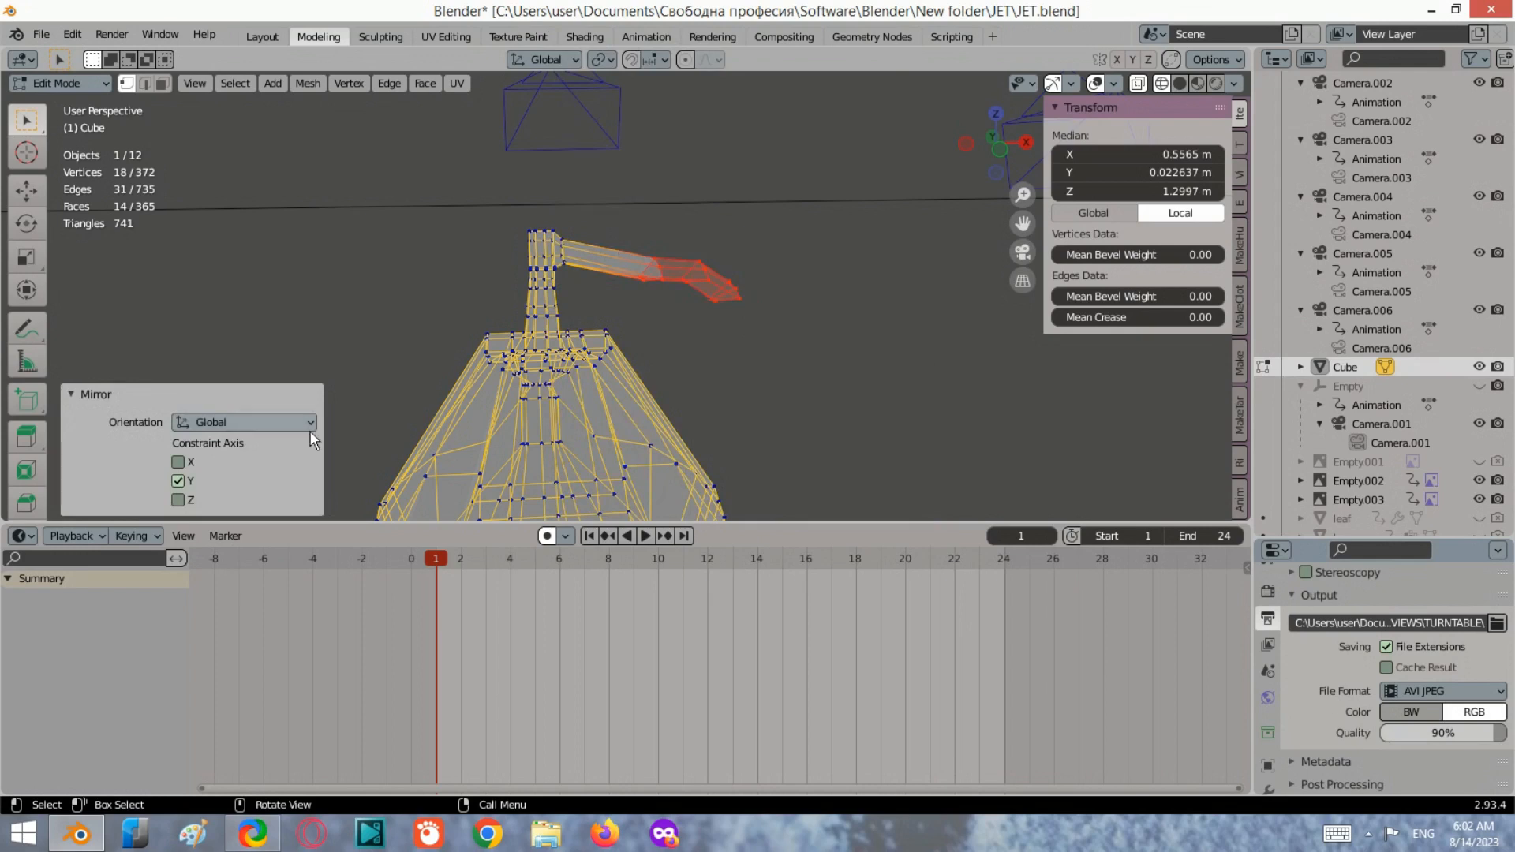
middle_click_drag(903, 315, 931, 246)
left_click(994, 125)
key("Tab")
middle_click_drag(674, 347, 419, 243)
key("Tab")
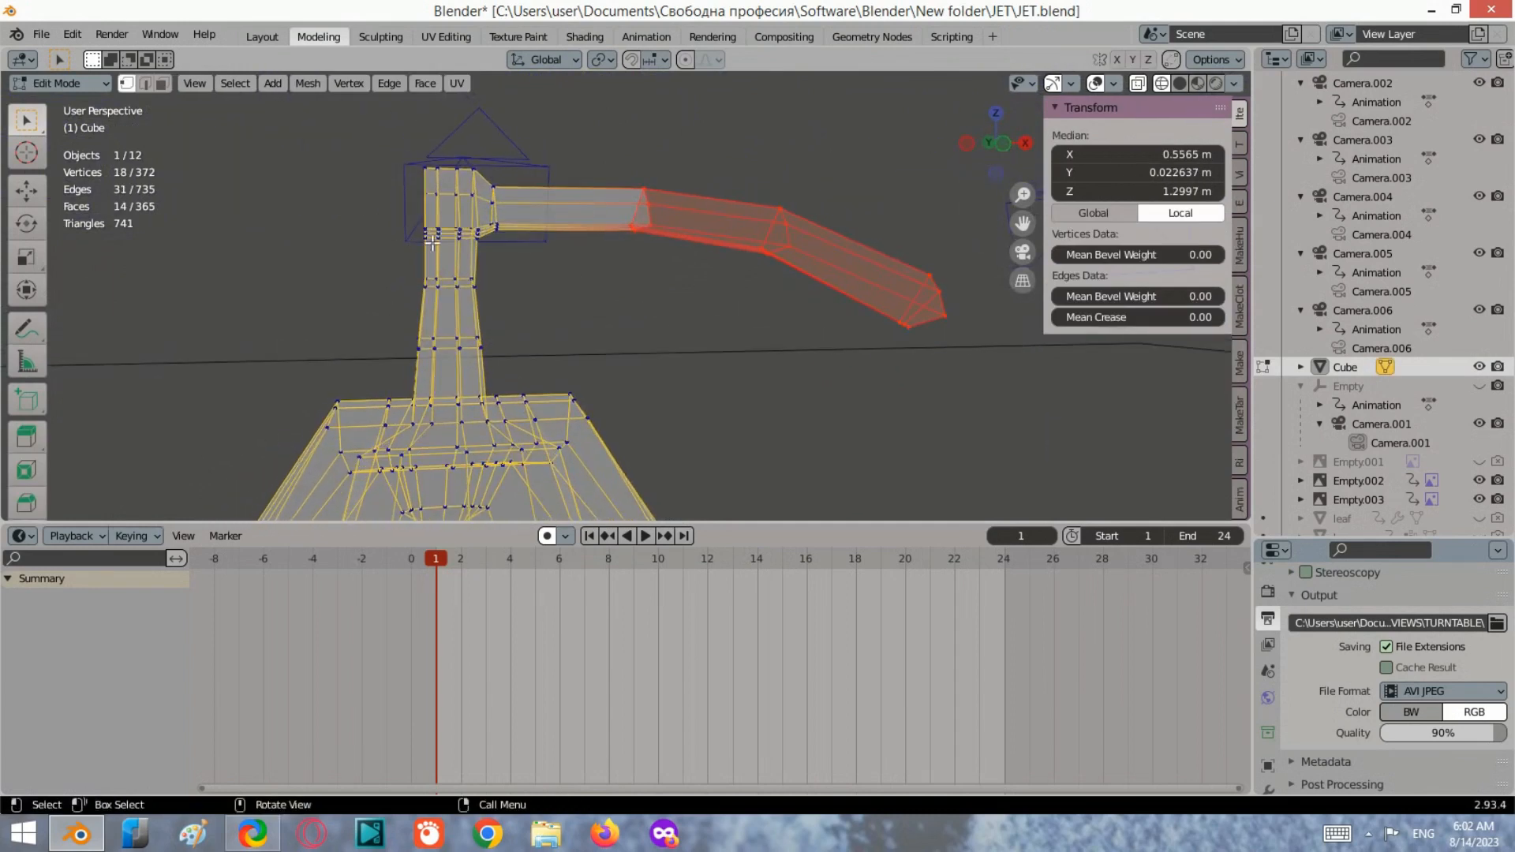
Select the six vertices on the stem's armless side and extrude them about 0.14 m outward for the opposite handlebar arm.
left_click_drag(431, 244, 381, 135)
scroll(551, 189, "down", 2)
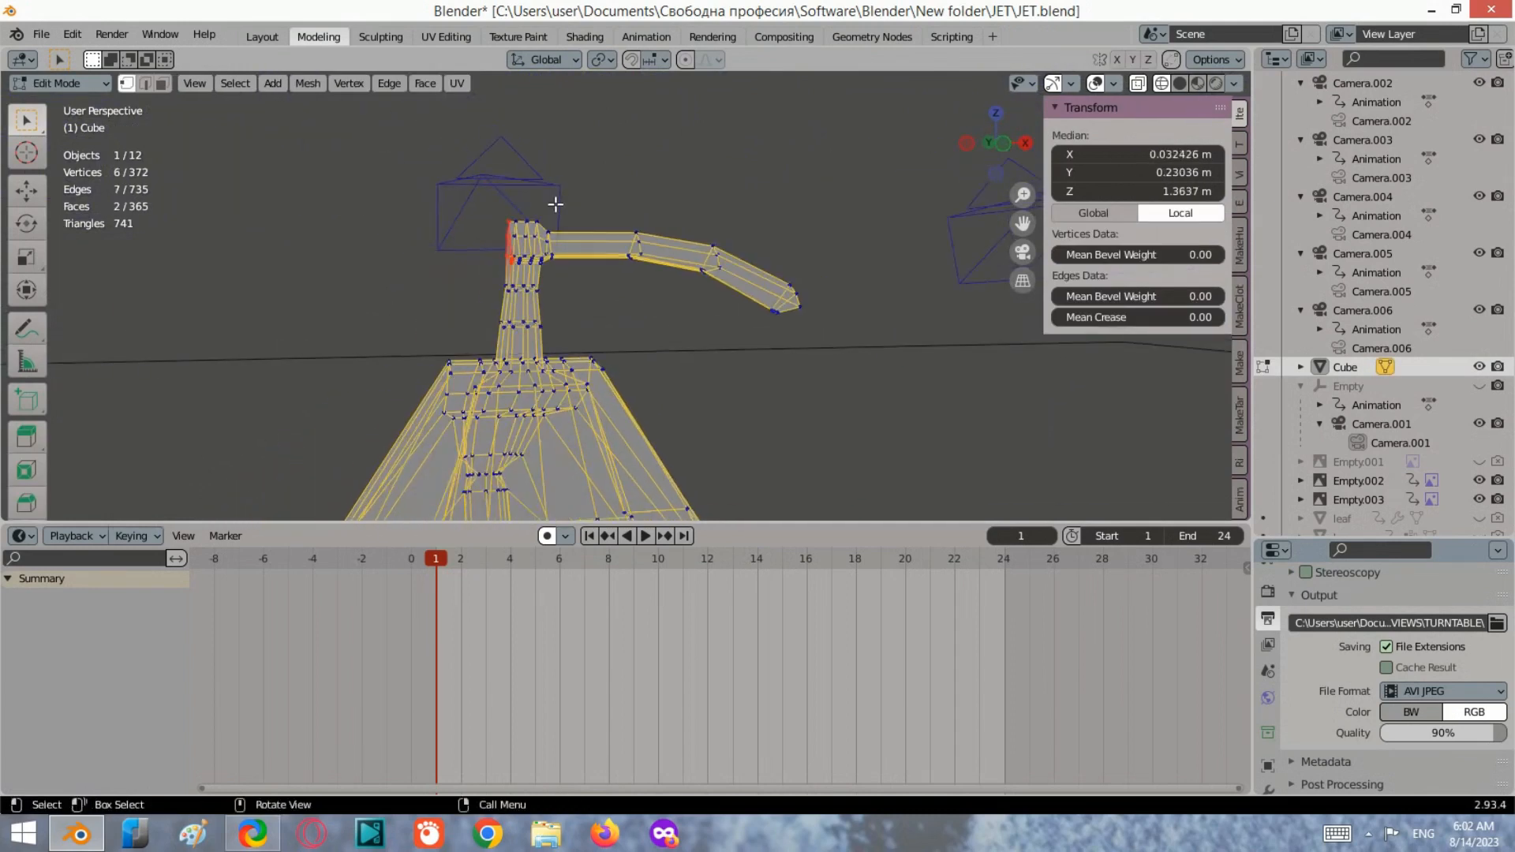
left_click(994, 113)
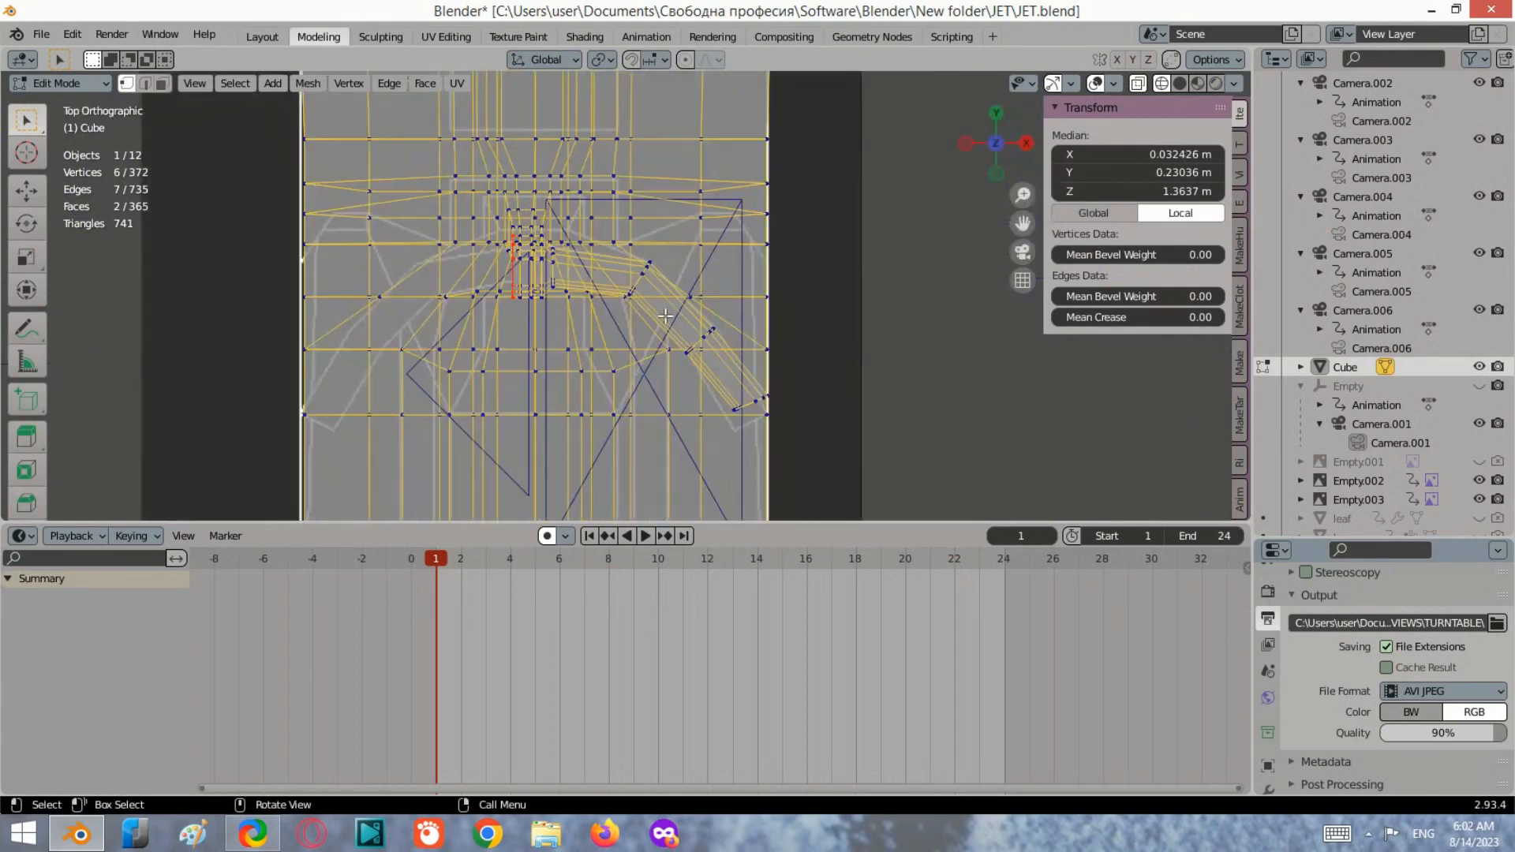
middle_click_drag(541, 289, 853, 266)
key("e")
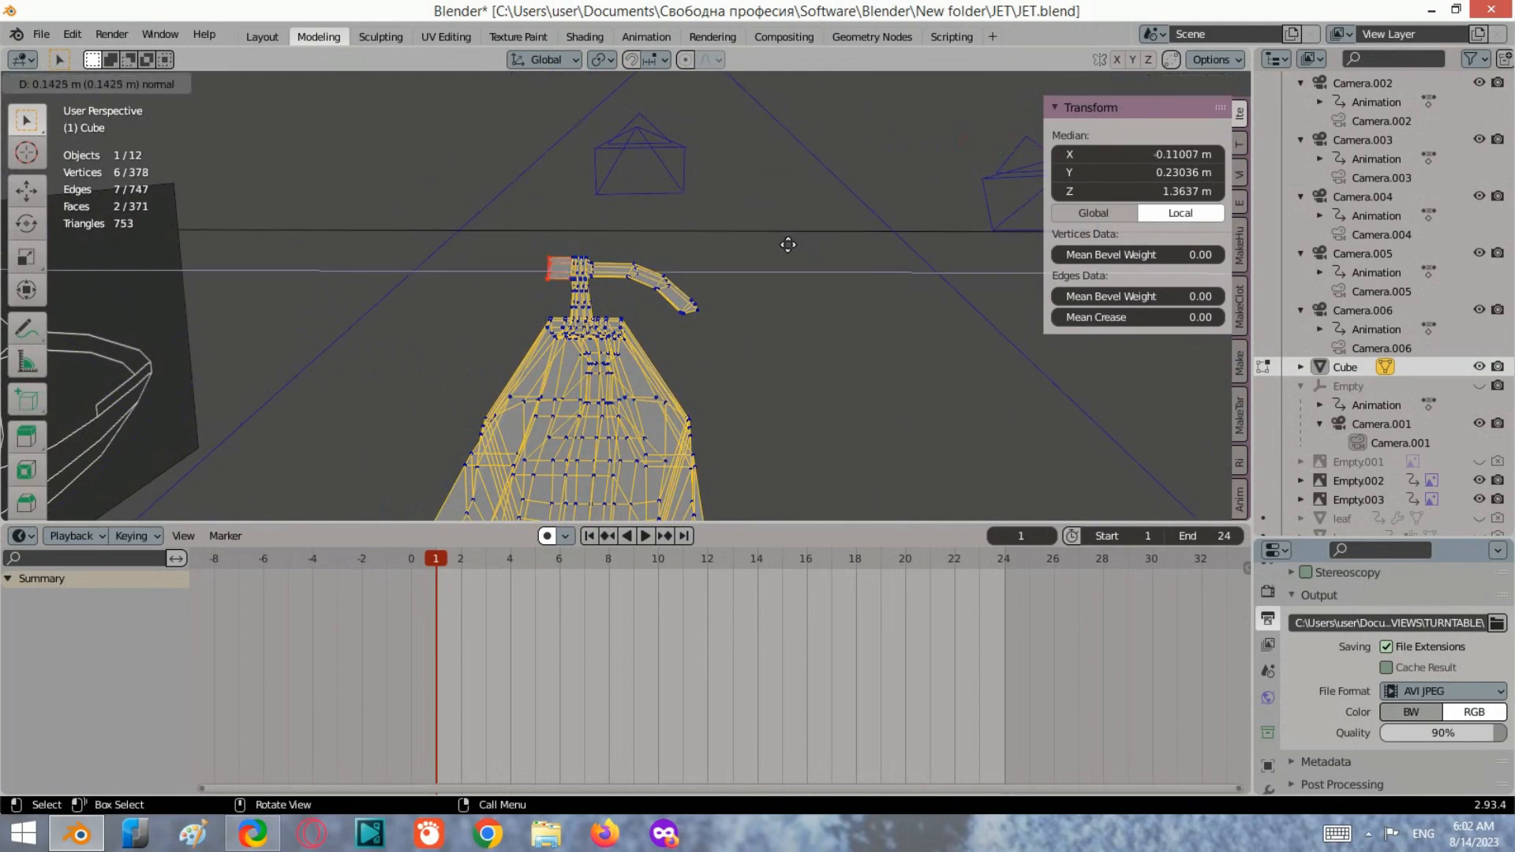
left_click(767, 263)
Switch to Object Mode and set a viewport render region around the handlebar as seen from the side.
middle_click_drag(803, 250, 842, 202)
key("Tab")
middle_click_drag(690, 376, 648, 262)
scroll(674, 305, "up", 3)
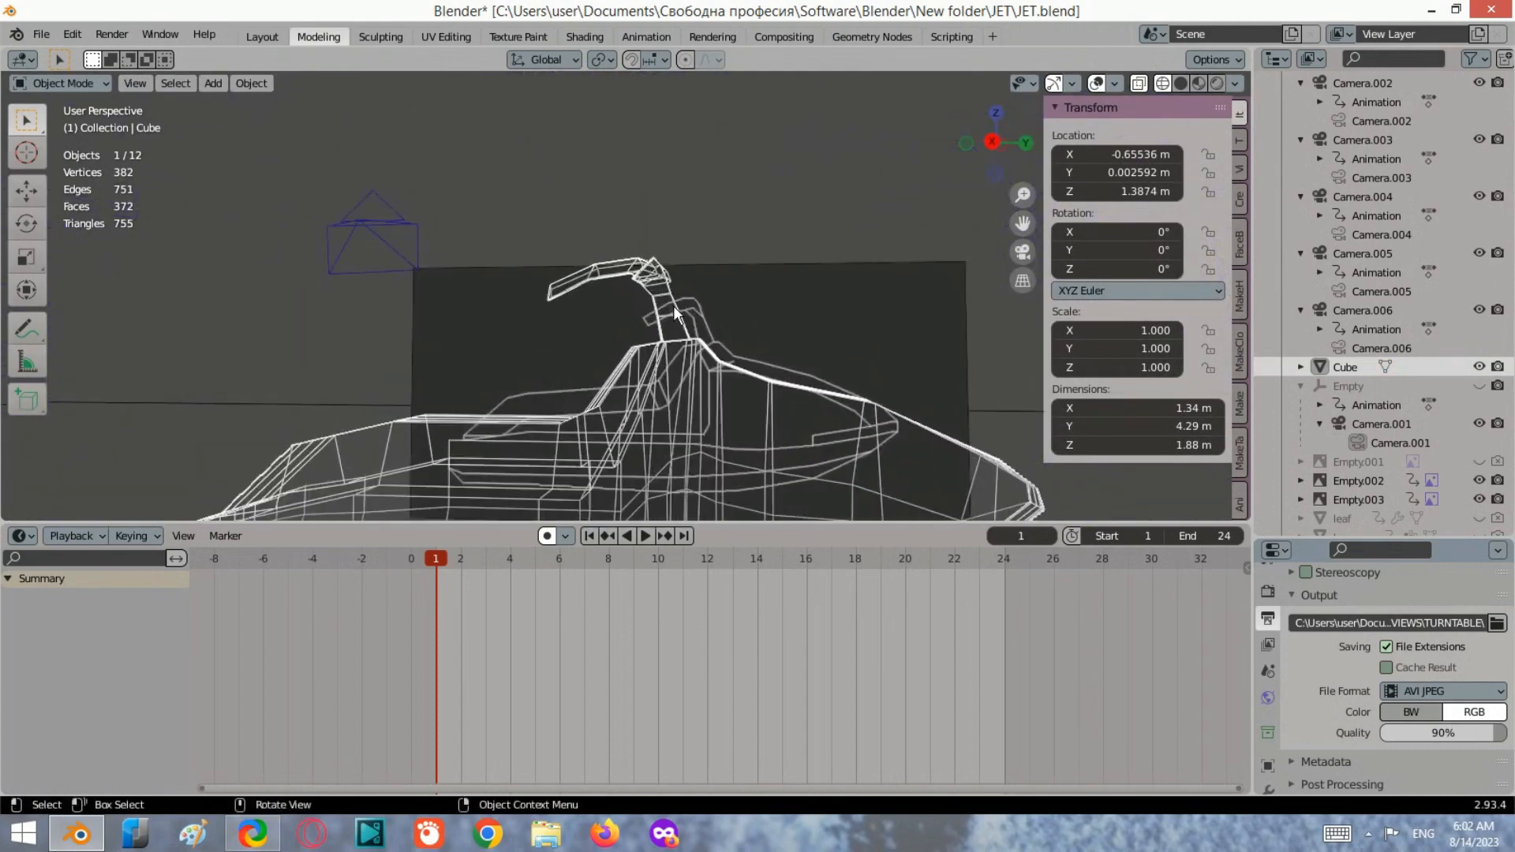
key("b")
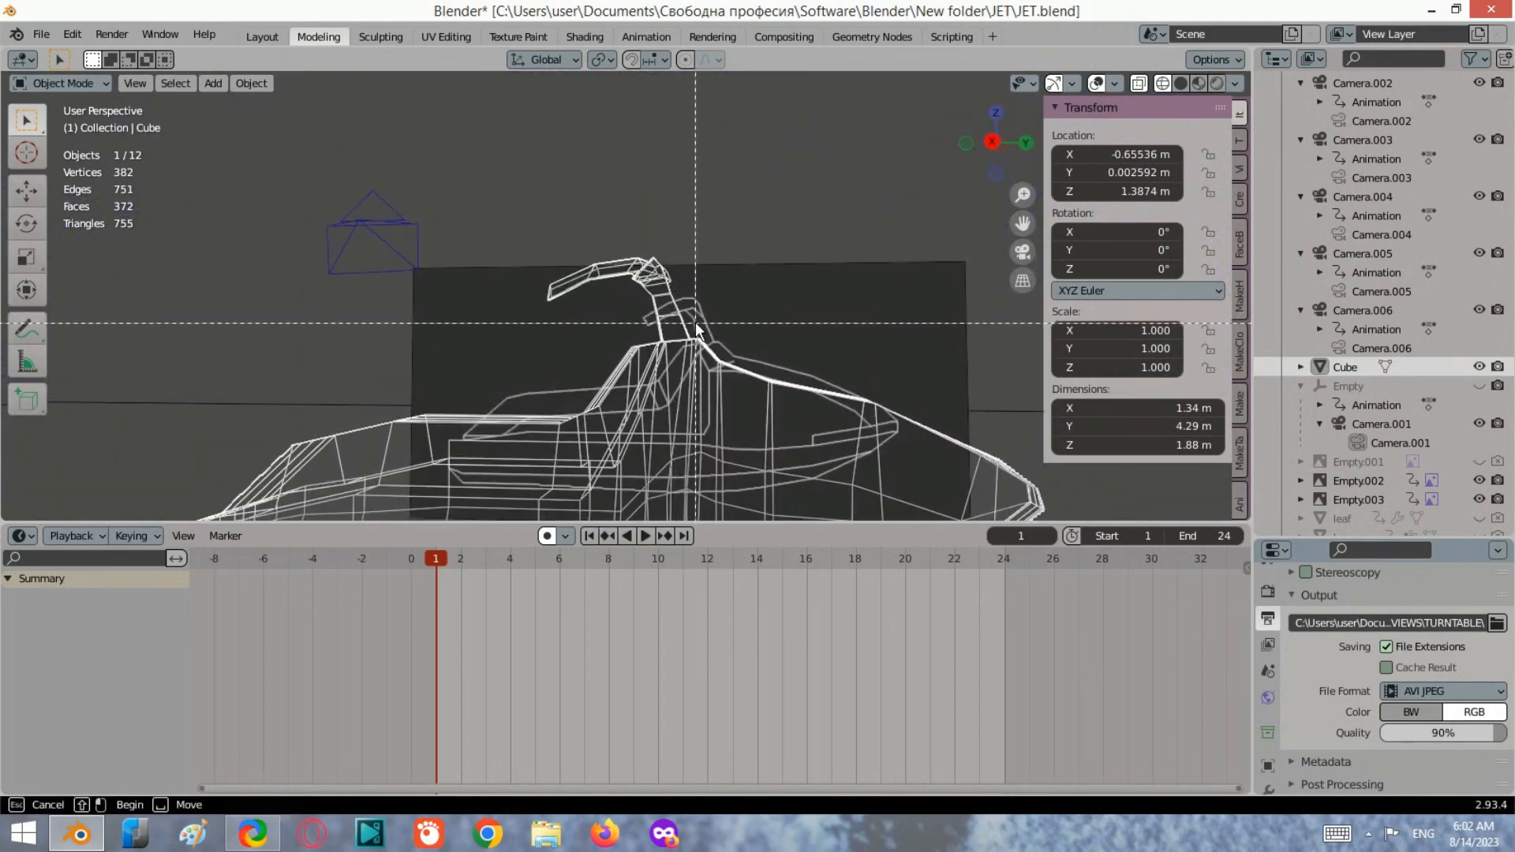
left_click_drag(718, 328, 496, 224)
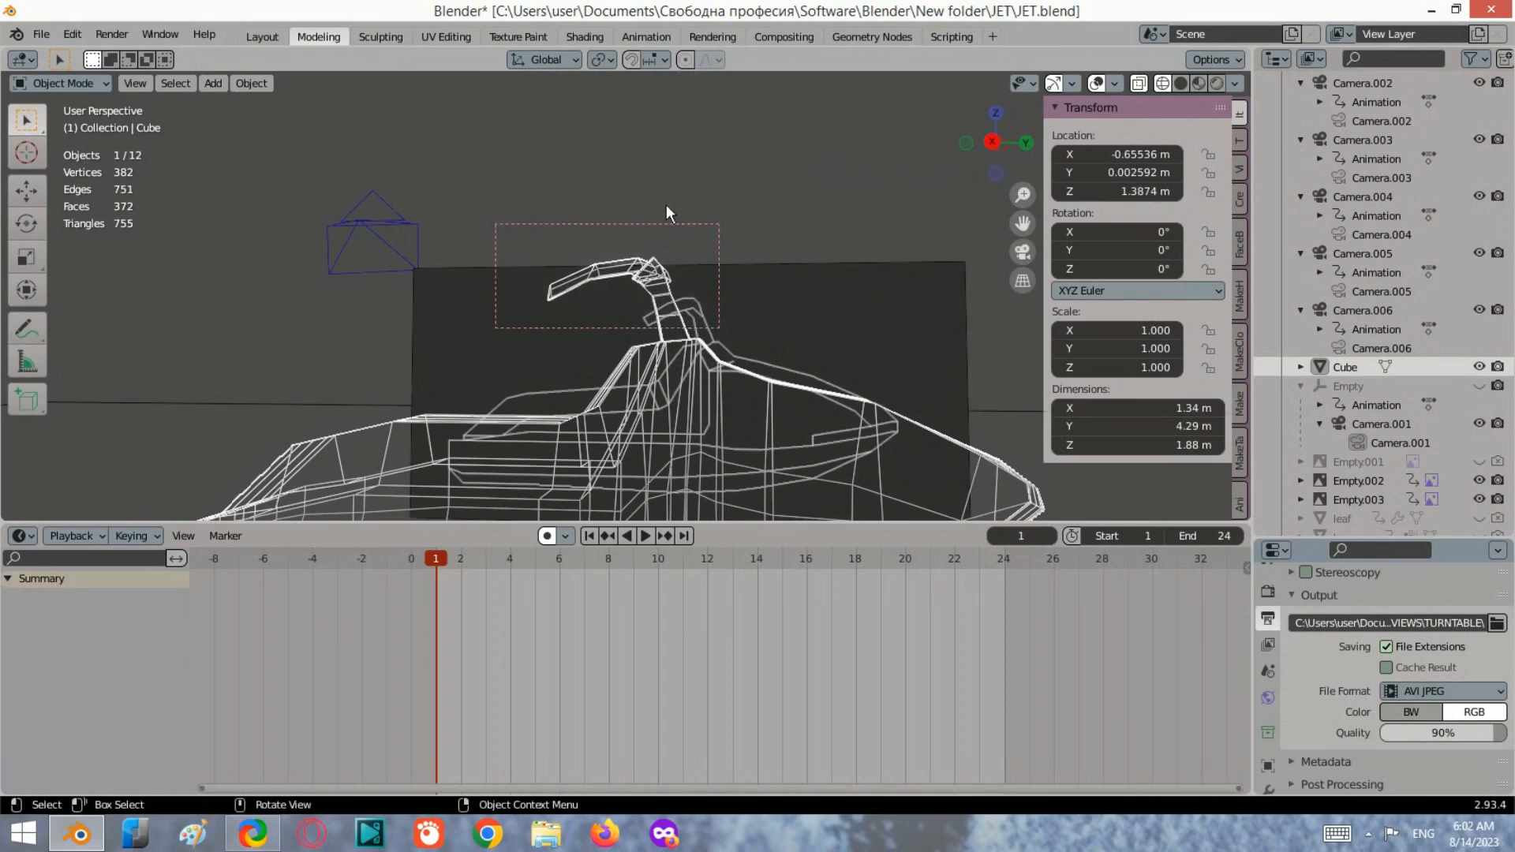
Redraw the viewport render region around the handlebar and its stem in the side-on view.
middle_click_drag(602, 273, 689, 298)
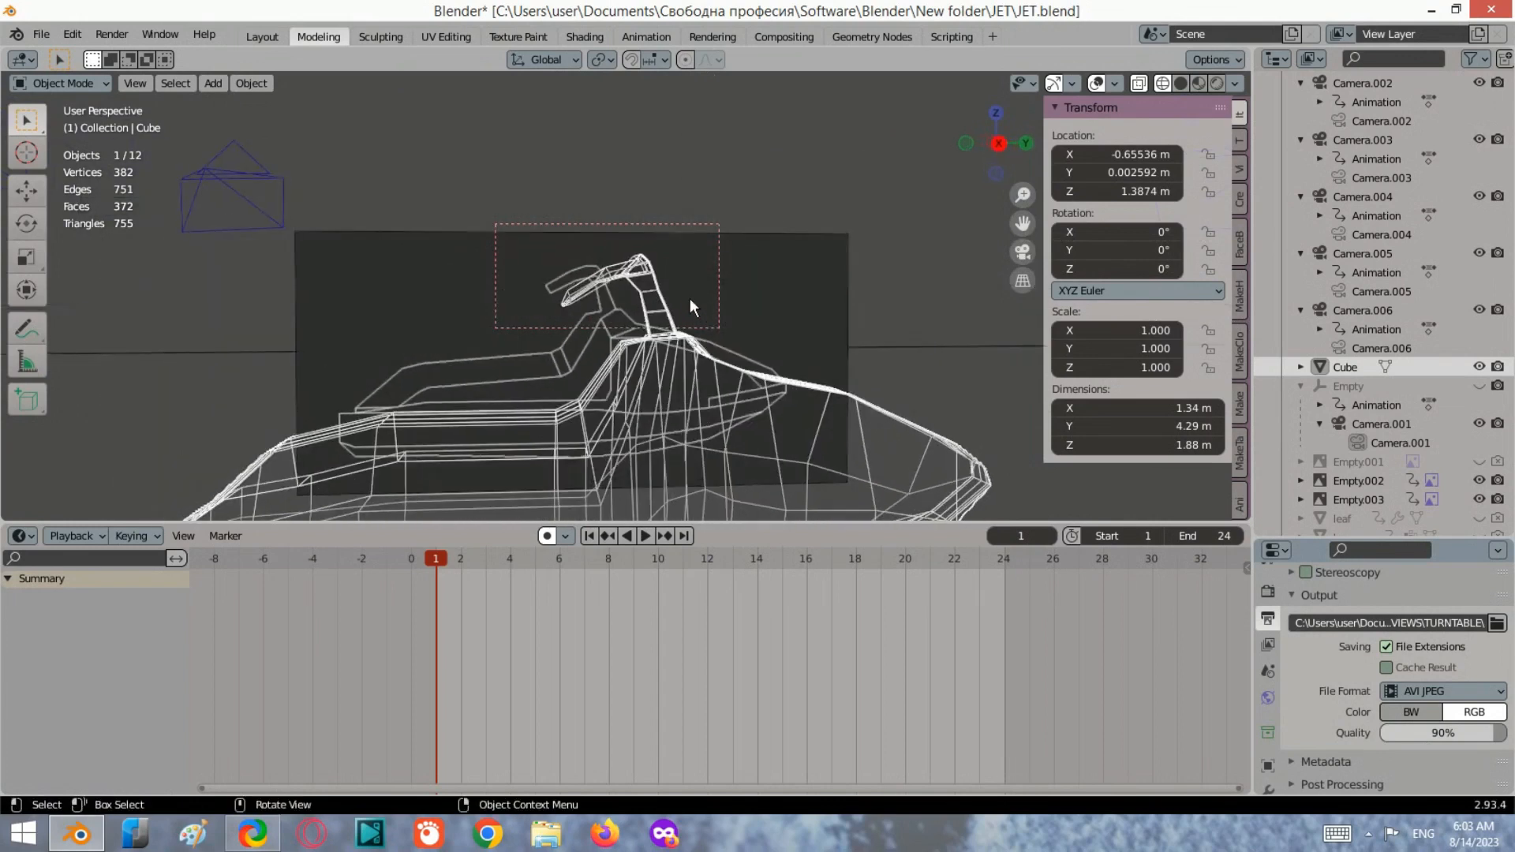
key("b")
left_click_drag(716, 326, 690, 312)
middle_click_drag(742, 308, 723, 297)
key("ctrl+b")
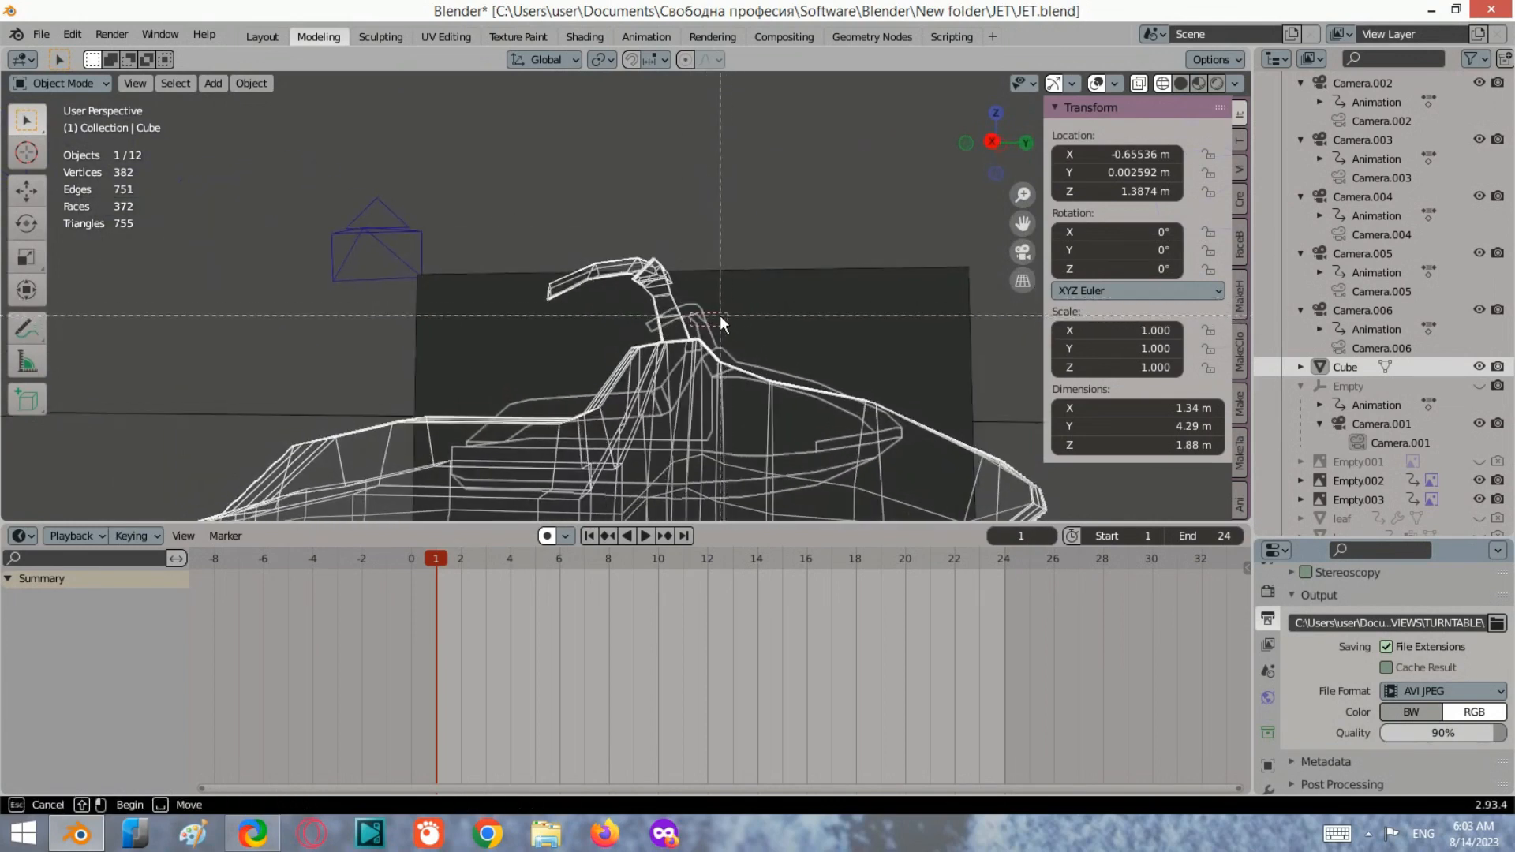
left_click_drag(777, 340, 509, 209)
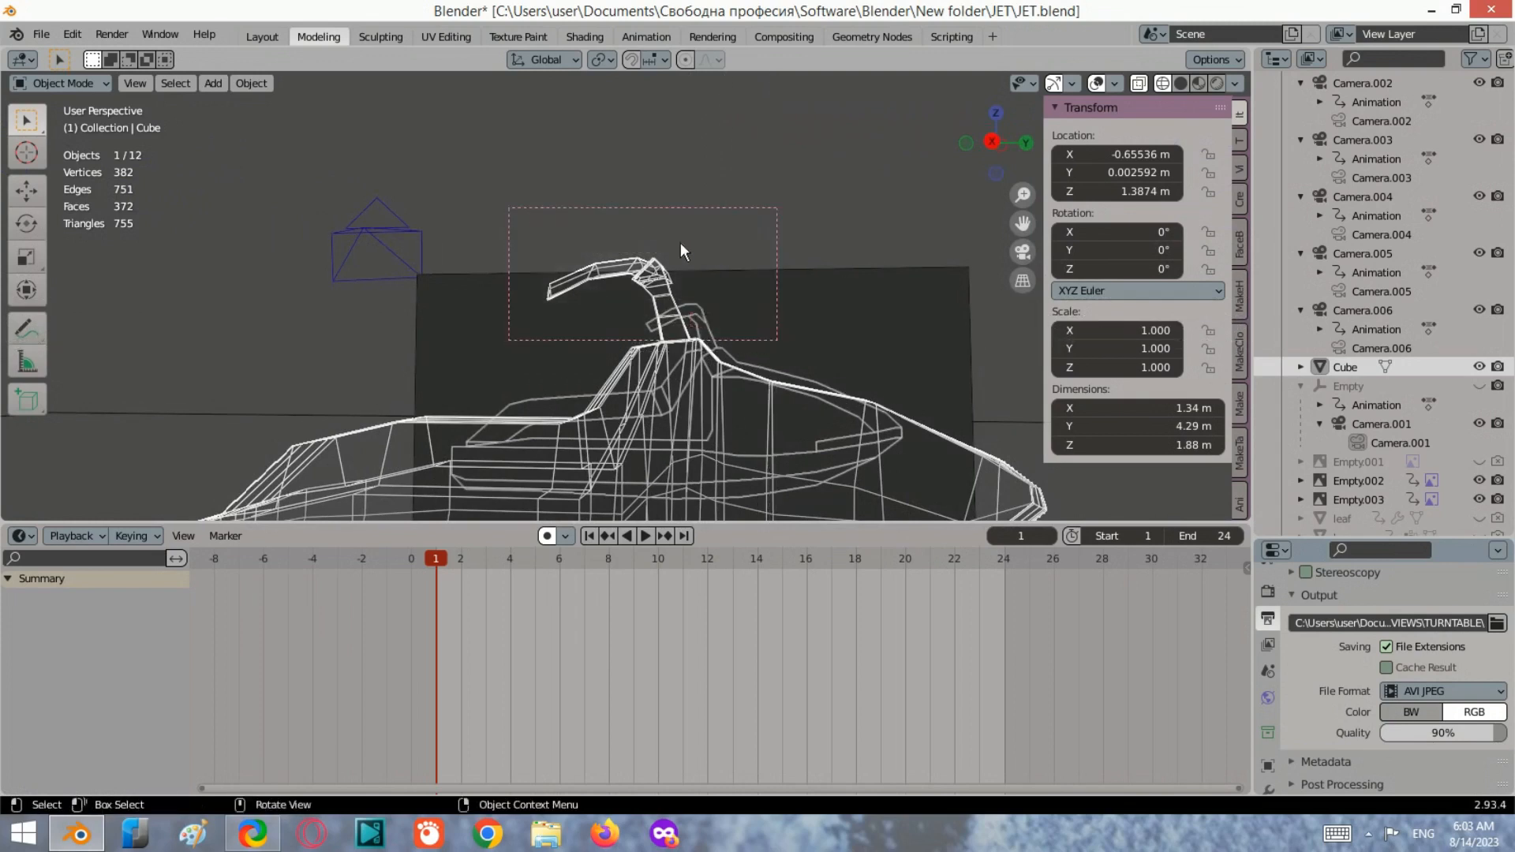
key("ctrl+b")
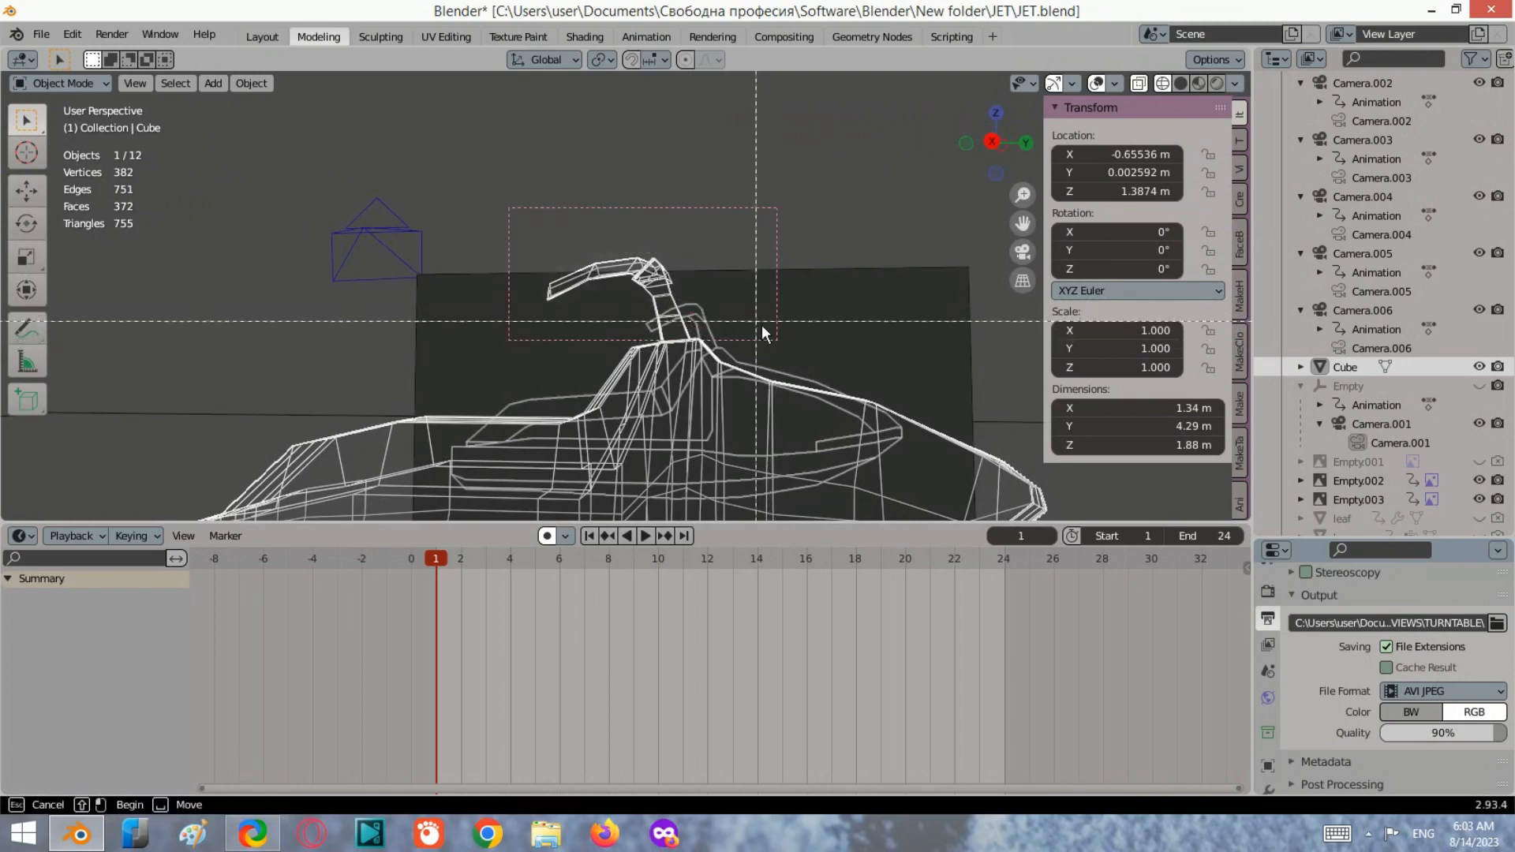
left_click_drag(784, 326, 523, 213)
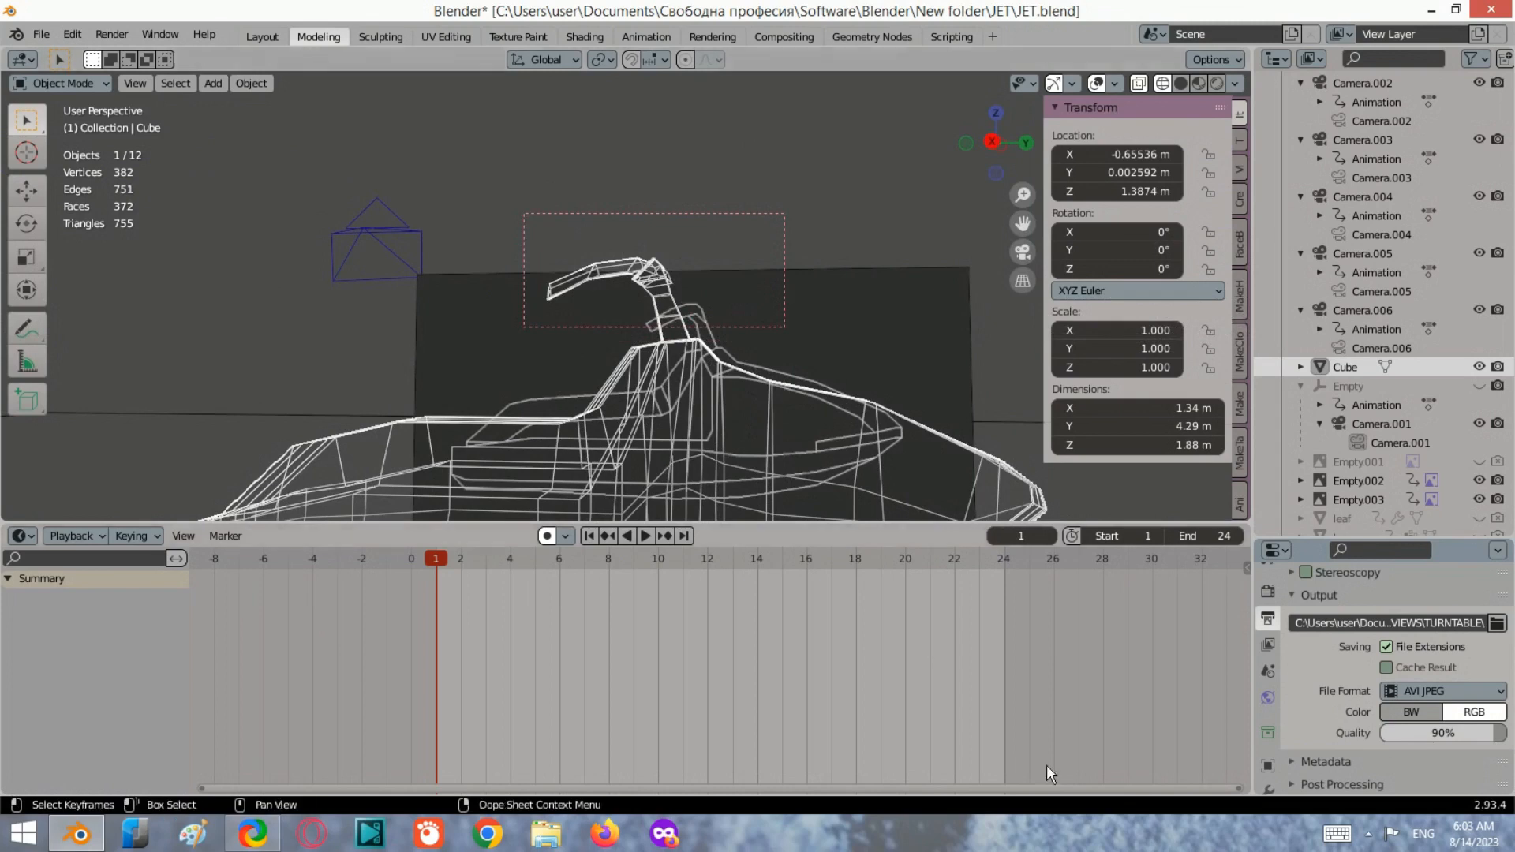
left_click(1371, 835)
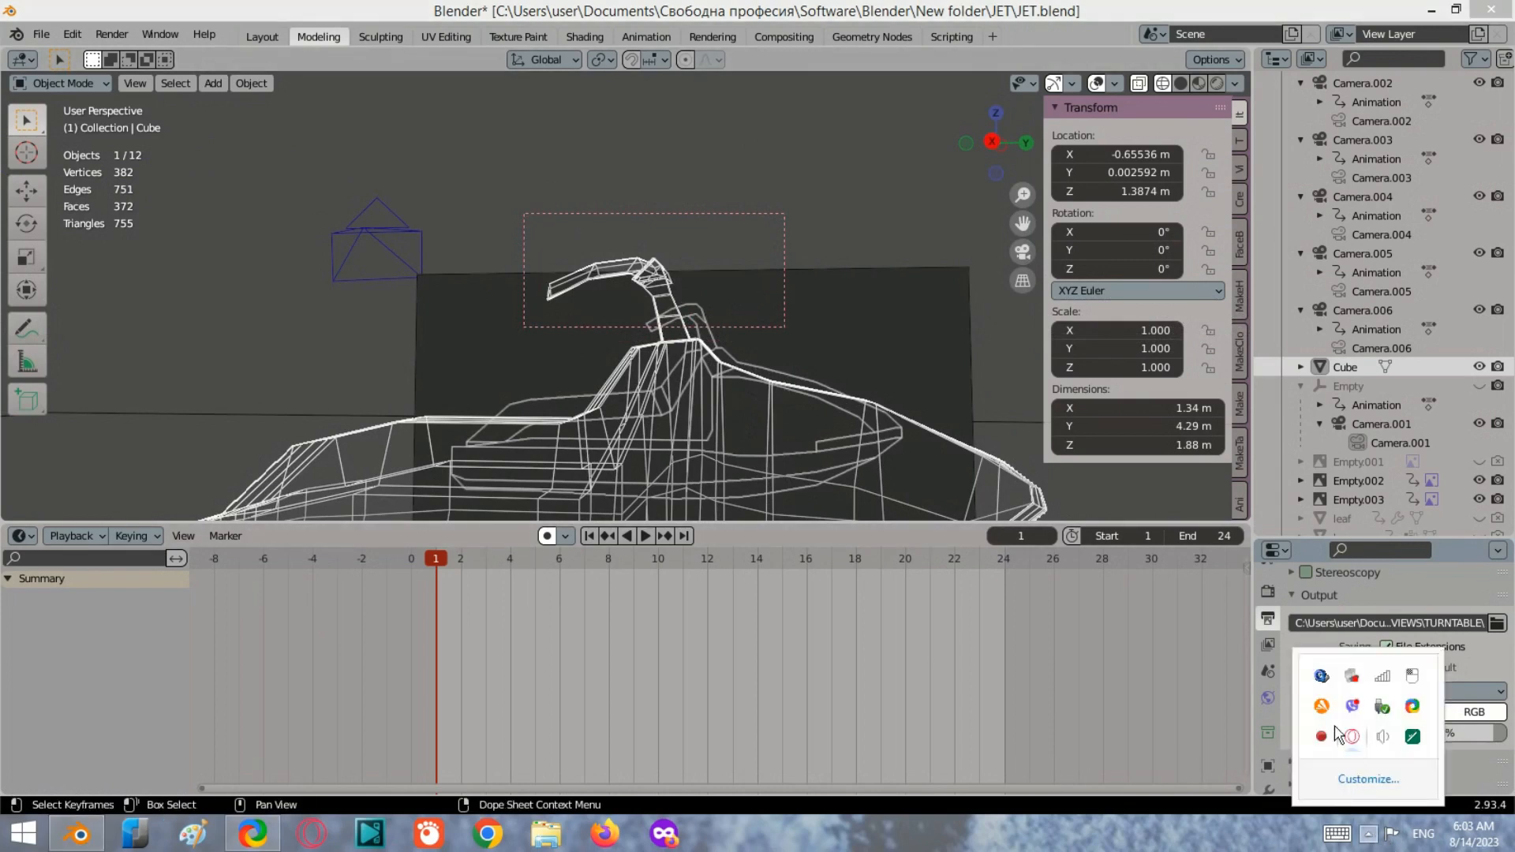